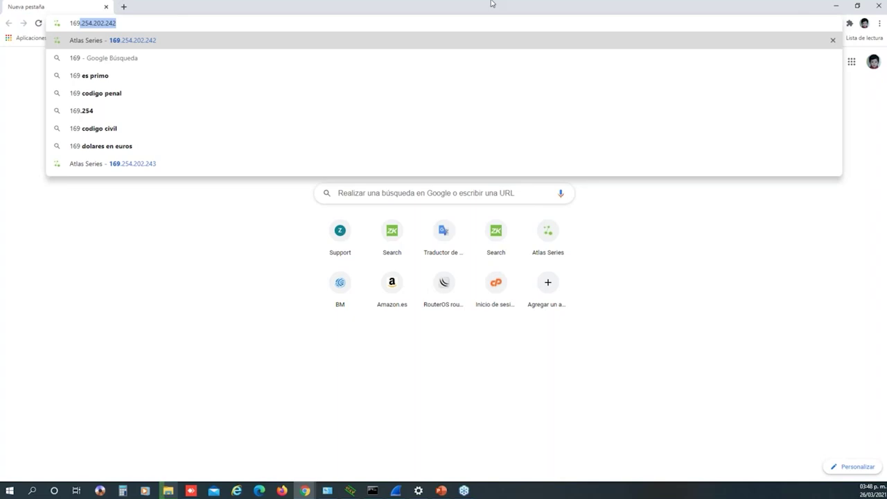
# Load 169.254.202.242 in Chrome, which fails as unreachable, and bring the Ethernet status window into view
pyautogui.press('Return')
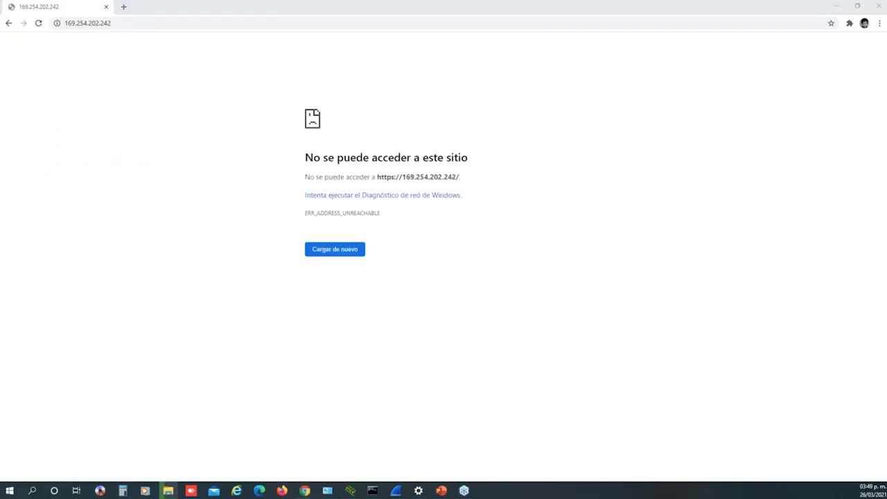
pyautogui.moveTo(88, 77); pyautogui.dragTo(575, 121)
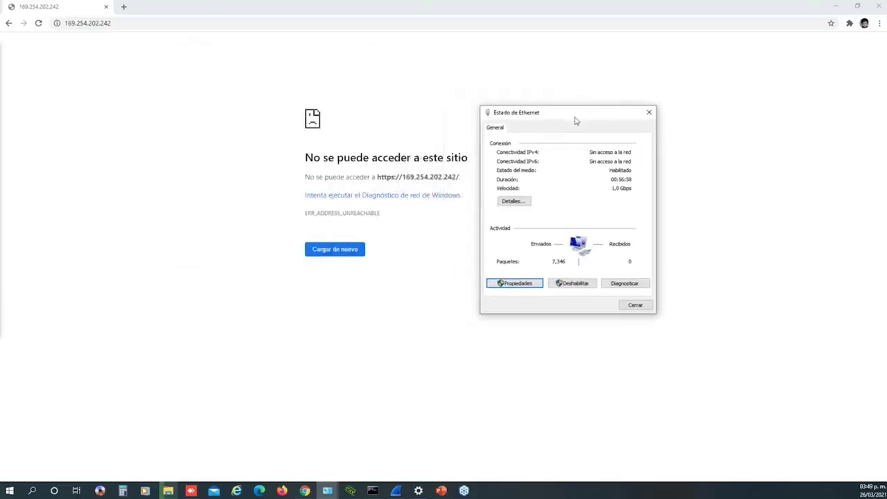
# Inspect the Ethernet adapter's IPv4 settings and network details without changing anything
pyautogui.click(514, 282)
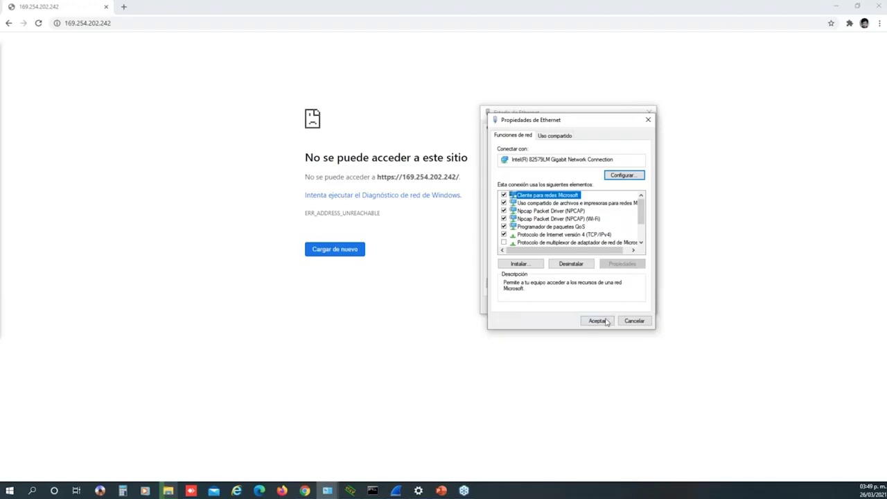
pyautogui.doubleClick(579, 236)
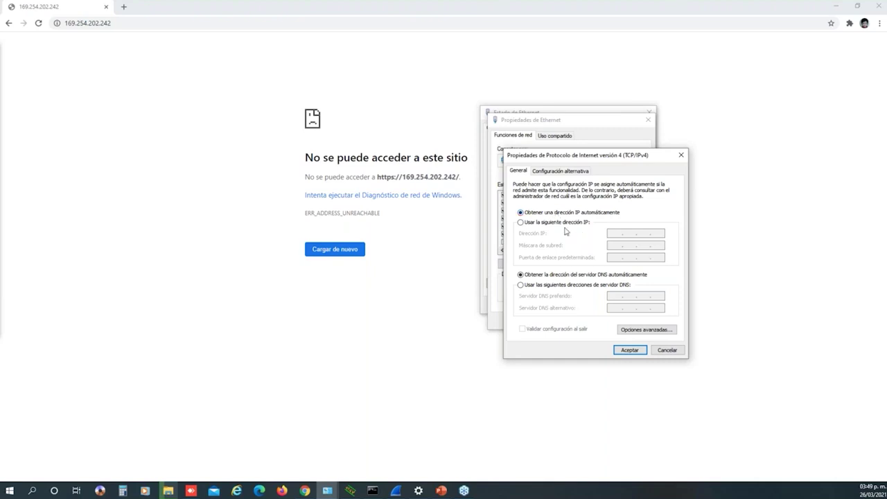
pyautogui.click(632, 349)
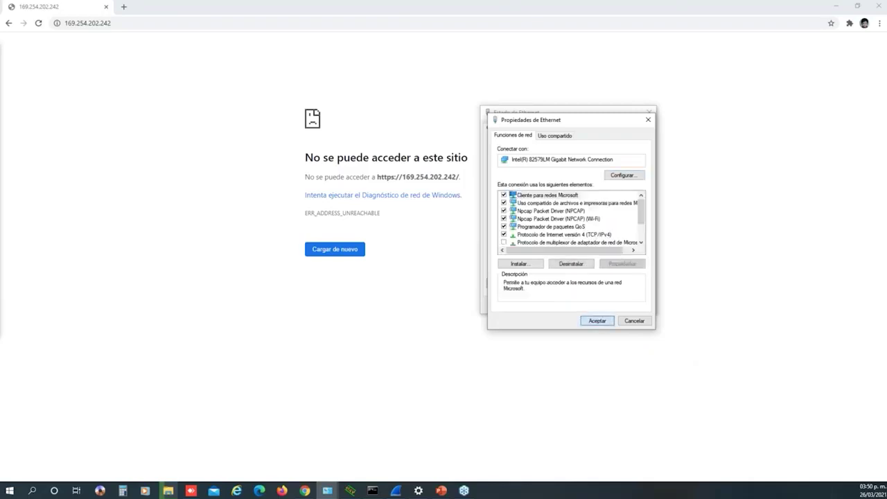
pyautogui.click(601, 321)
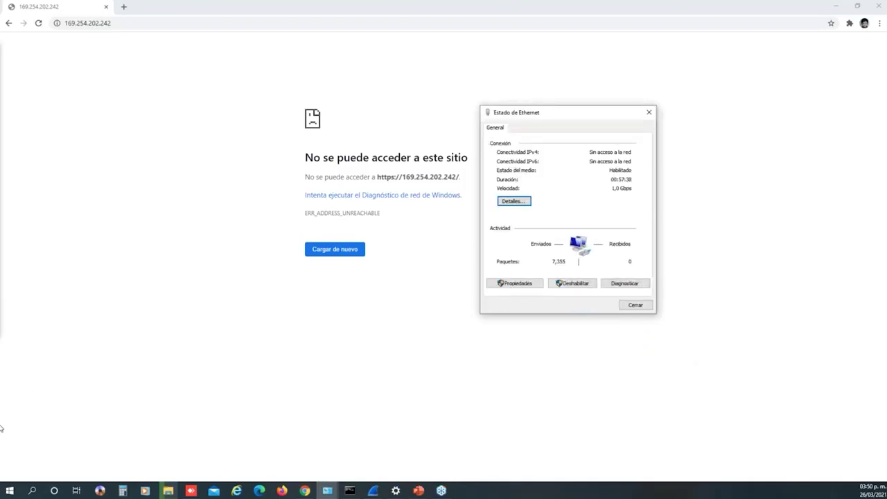
pyautogui.click(513, 201)
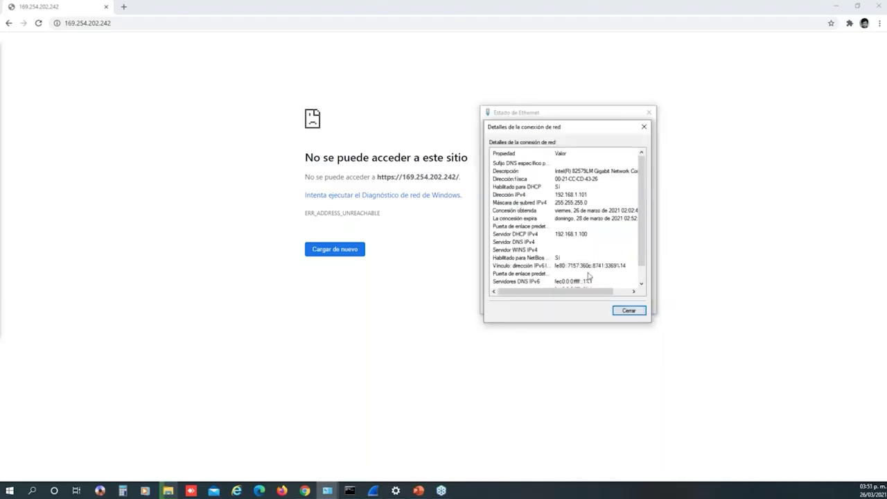
pyautogui.click(626, 310)
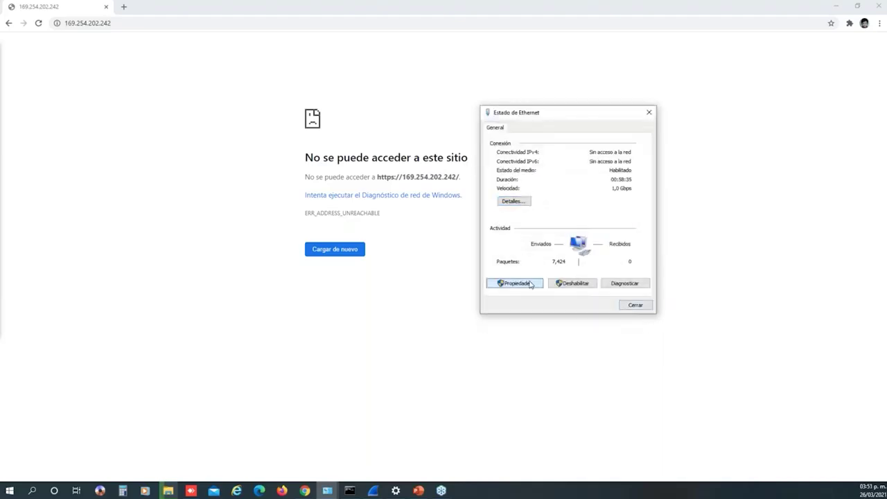
# Give the Ethernet adapter a static IPv4 address 169.254.202.x with mask 255.255.0.0
pyautogui.click(515, 282)
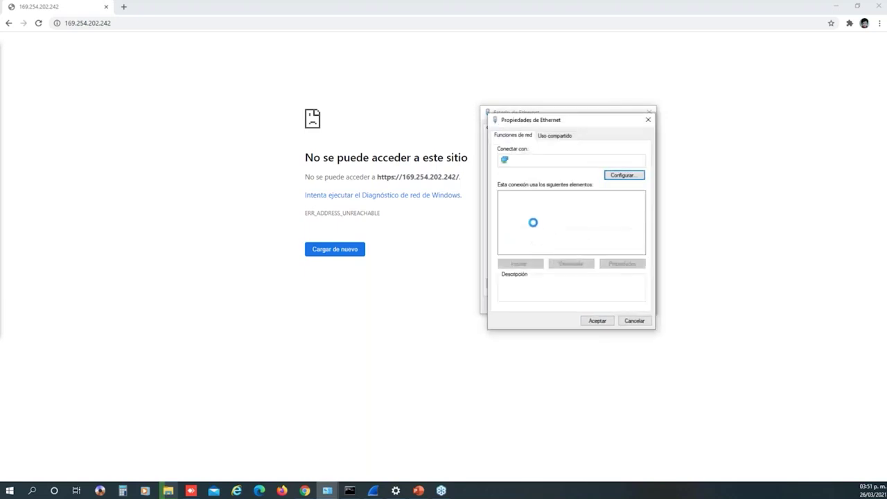
pyautogui.doubleClick(579, 237)
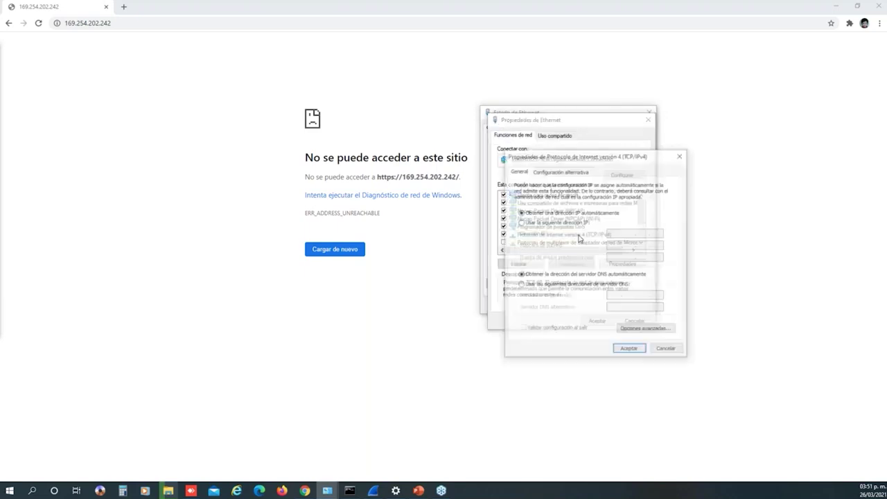
pyautogui.click(537, 223)
pyautogui.click(617, 234)
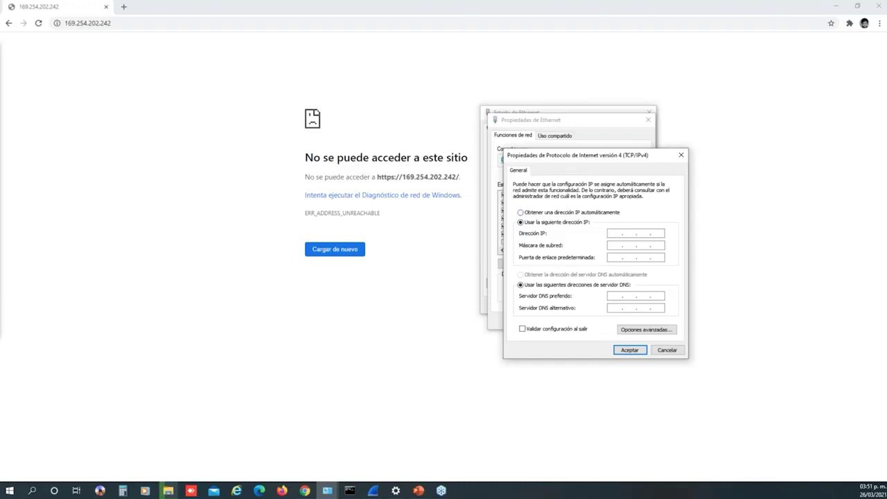
pyautogui.write('169 . 254 . 202 . 1')
pyautogui.press('Tab')
pyautogui.click(286, 21)
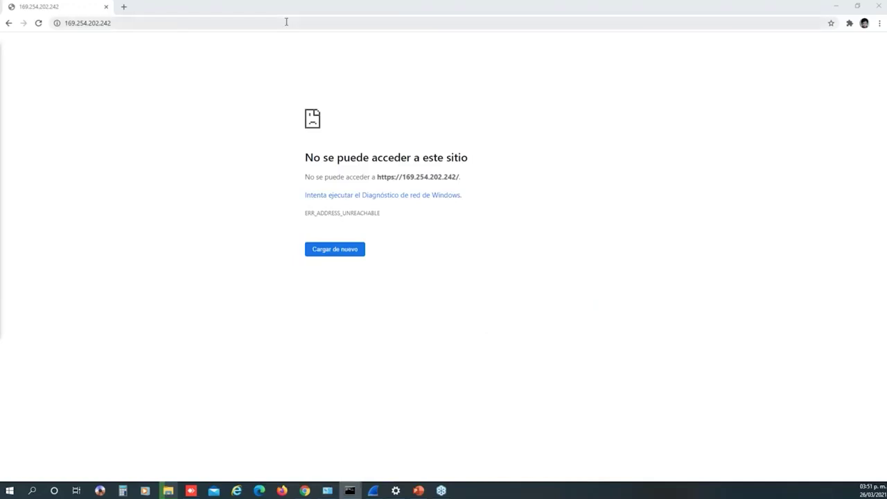
# Reload 169.254.202.242 and bypass the certificate warning to reach the Atlas Series login page
pyautogui.press('Return')
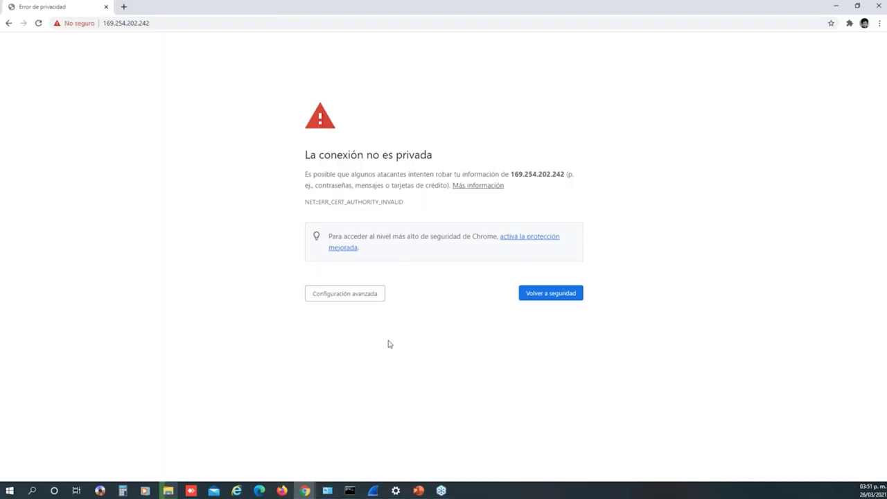
pyautogui.click(175, 26)
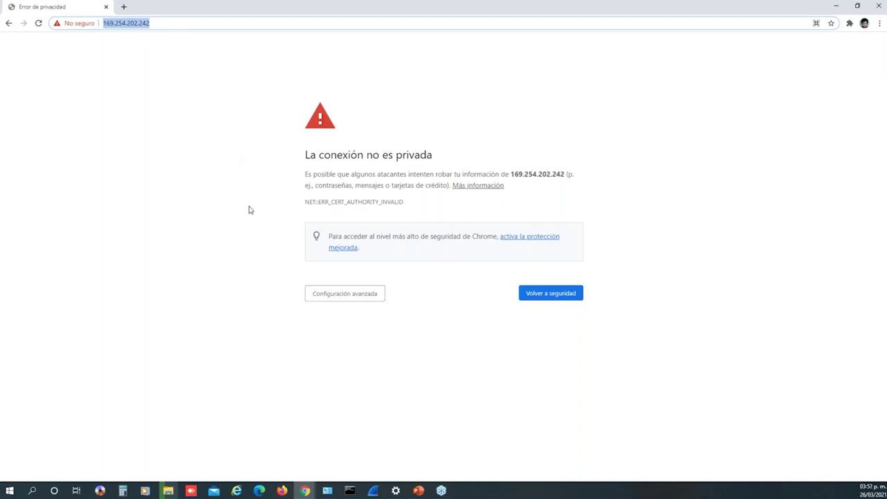
pyautogui.click(355, 299)
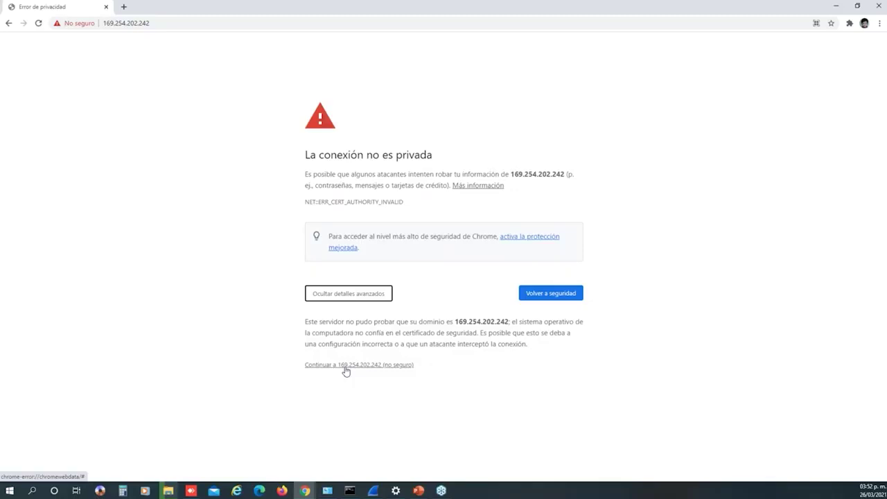
pyautogui.click(346, 371)
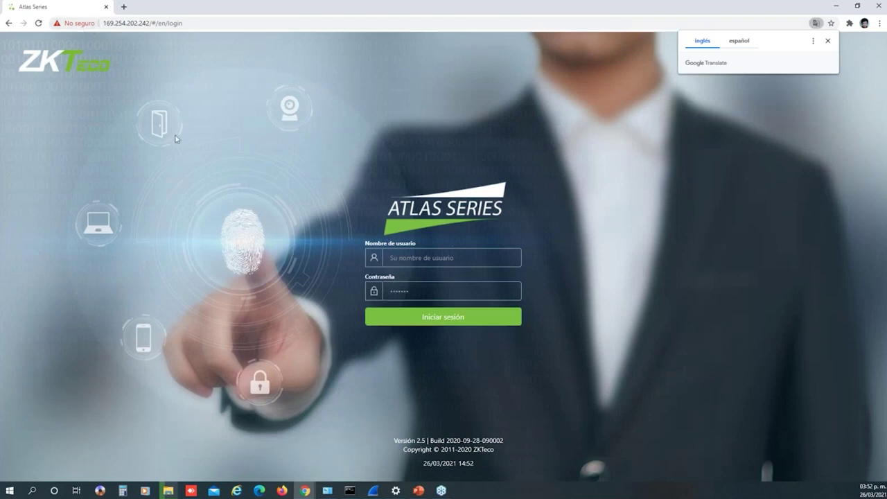
# Dismiss the translation offer and log in as admin with the account password
pyautogui.click(613, 266)
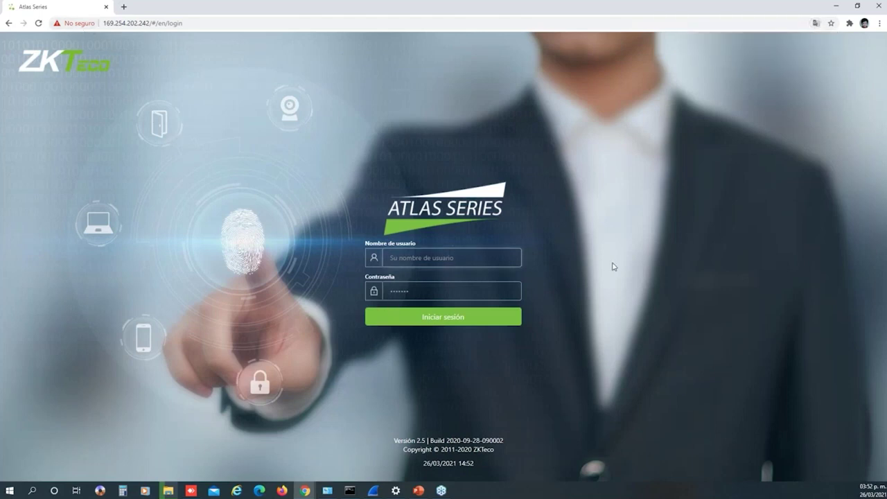
pyautogui.write('admin')
pyautogui.press('Tab')
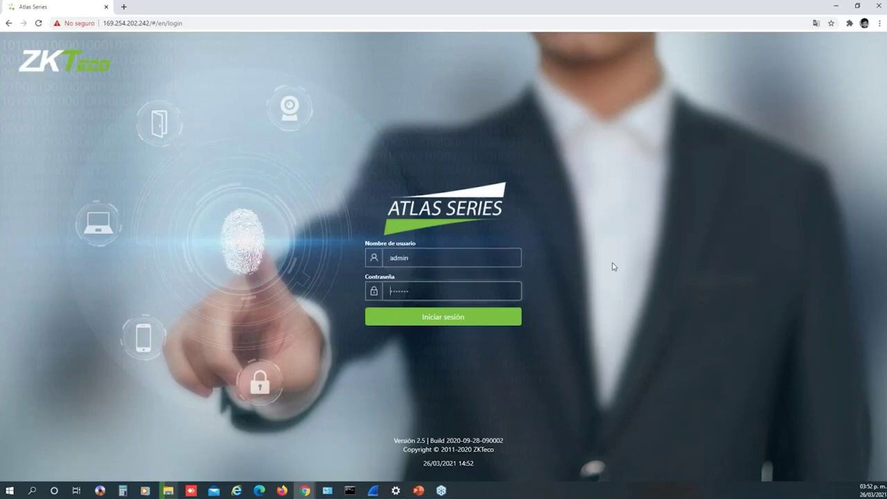
pyautogui.write('ZKteco123')
pyautogui.press('Return')
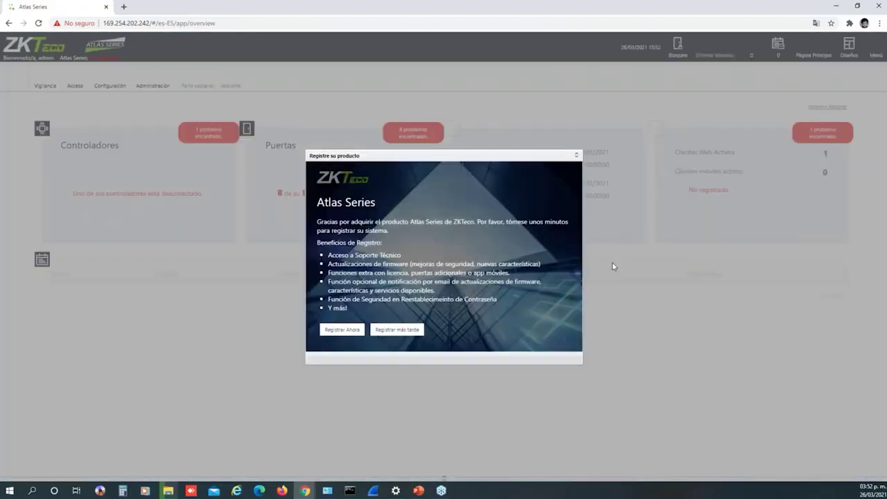
# Postpone product registration and bring up the Administration options on the dashboard
pyautogui.click(397, 330)
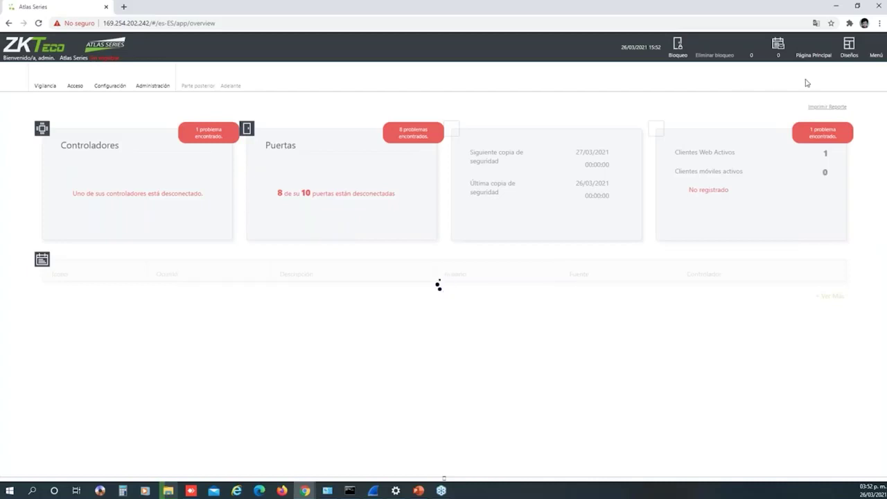
pyautogui.click(875, 54)
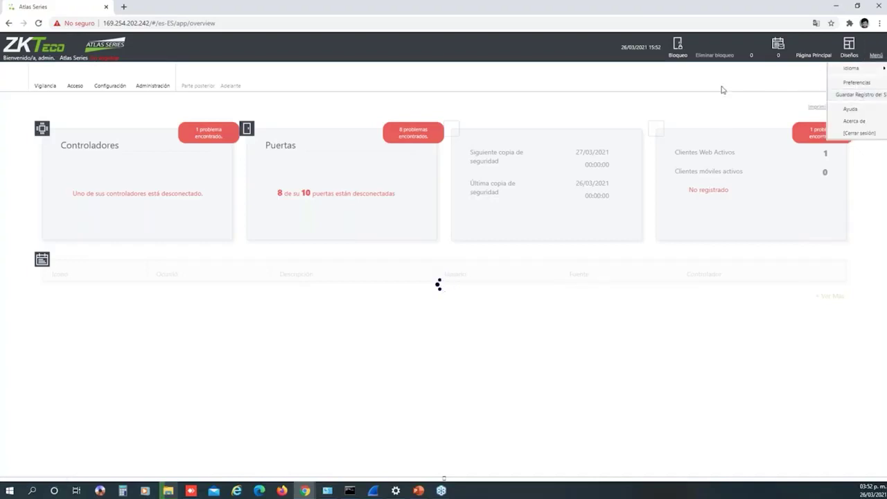
pyautogui.click(420, 289)
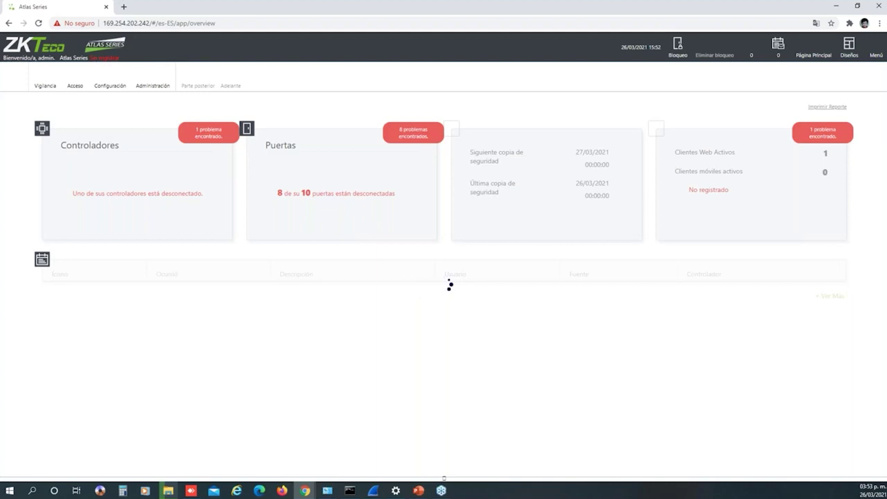
pyautogui.click(153, 81)
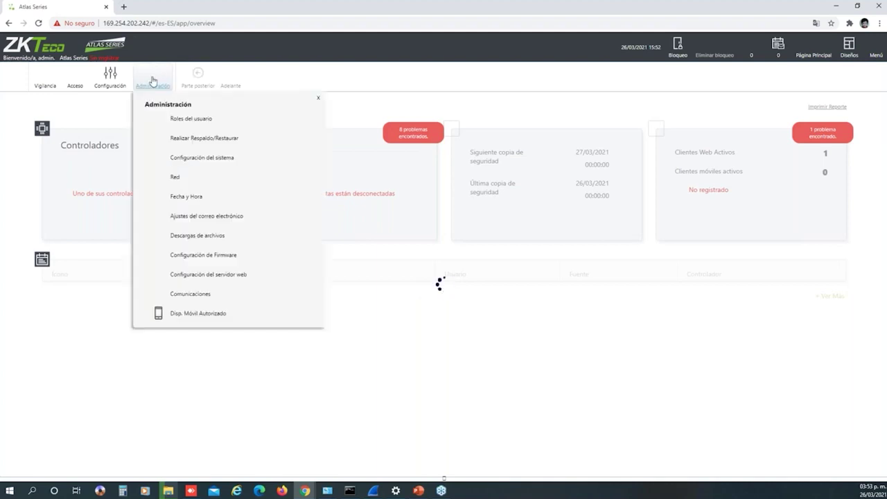
# Browse the Administration pages and open Firmware Configuration, showing firmware version 2.5
pyautogui.click(215, 140)
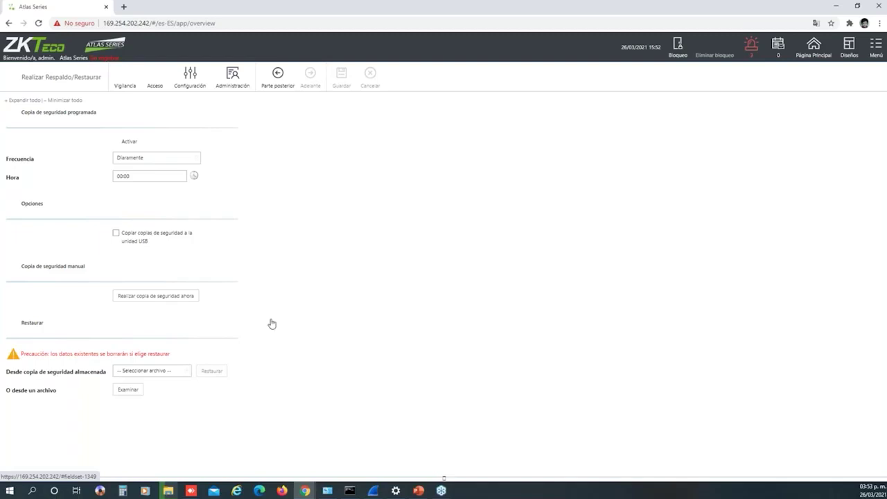
pyautogui.click(233, 77)
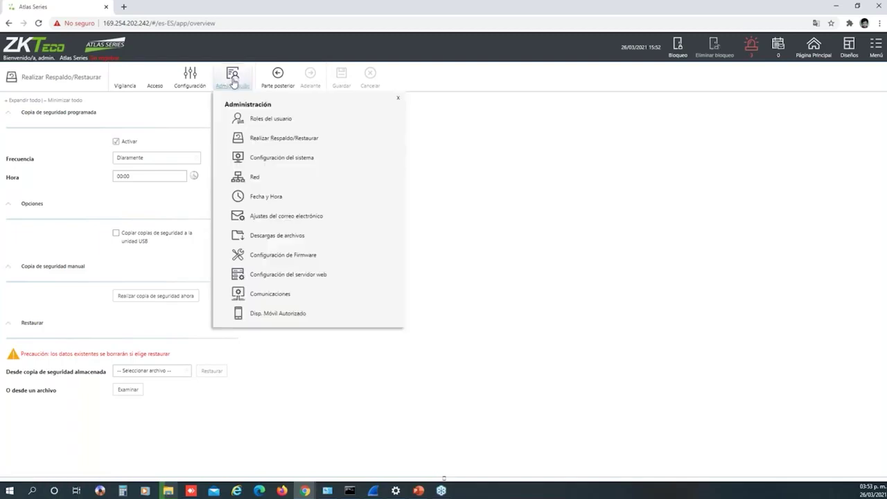
pyautogui.click(249, 140)
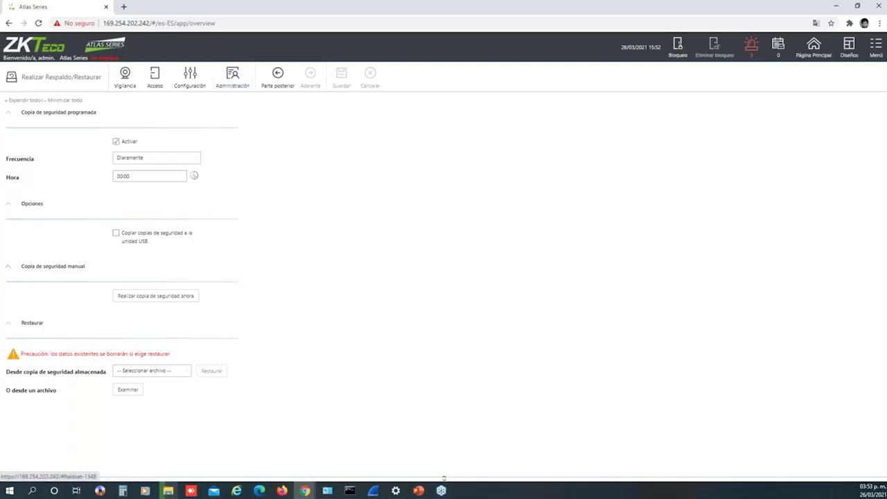
pyautogui.click(242, 82)
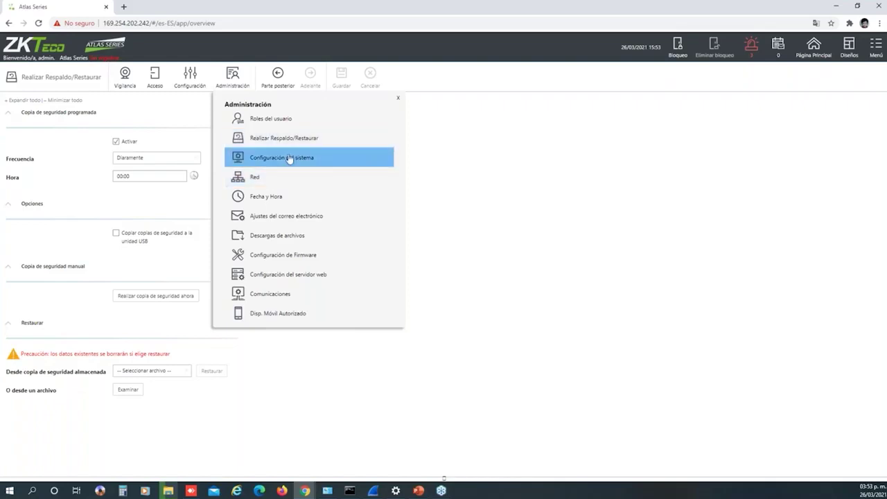
pyautogui.click(277, 253)
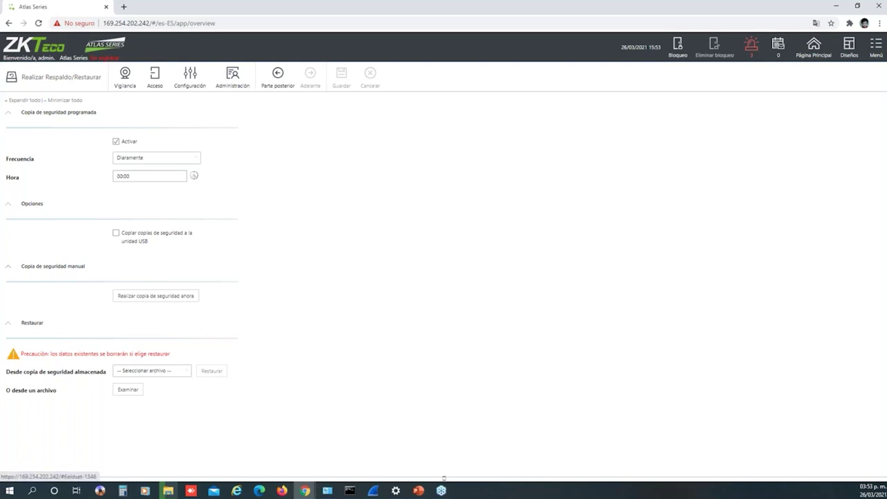
pyautogui.click(233, 80)
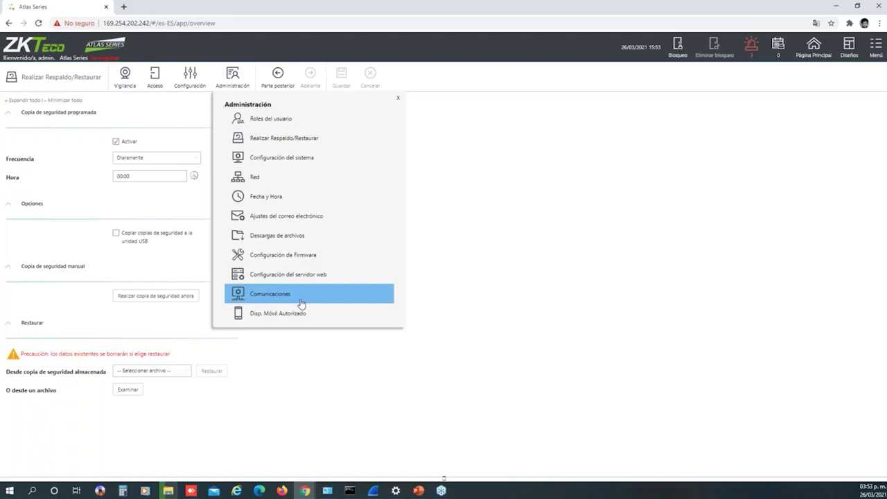
pyautogui.click(281, 256)
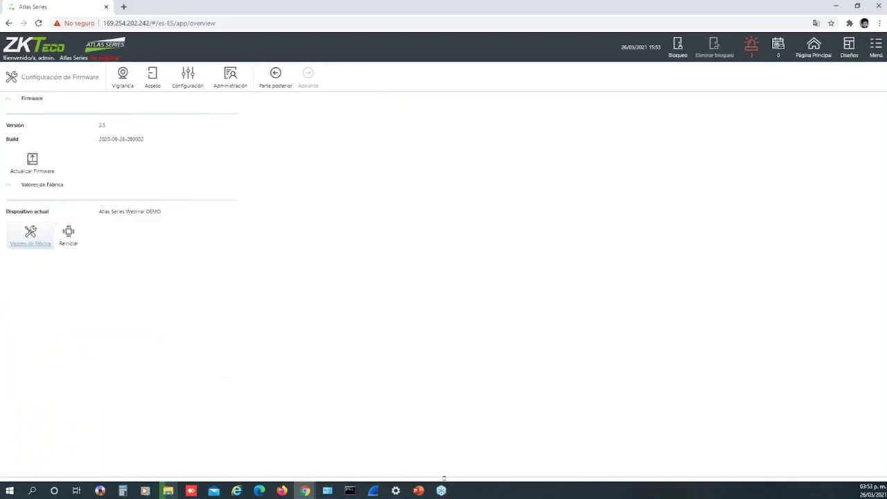
# Restore factory defaults, then log back in as admin to reach the Atlas 160 setup wizard
pyautogui.click(31, 234)
pyautogui.press('Return')
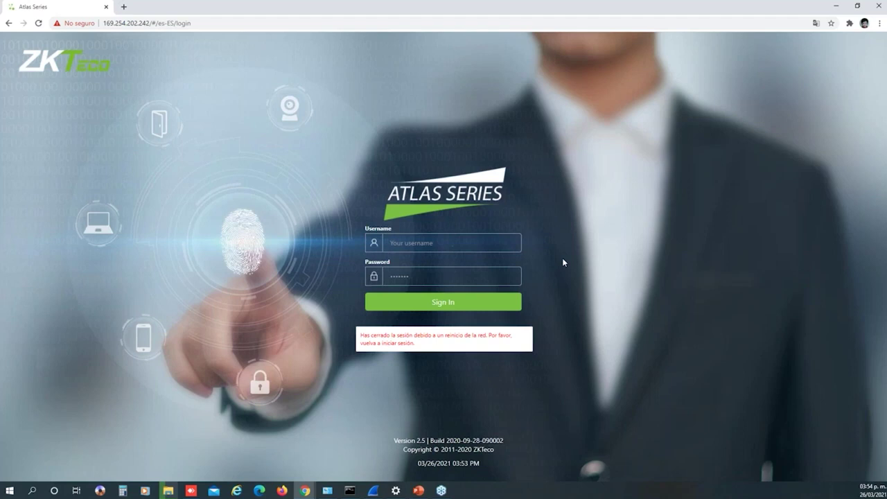
pyautogui.click(477, 241)
pyautogui.write('admin')
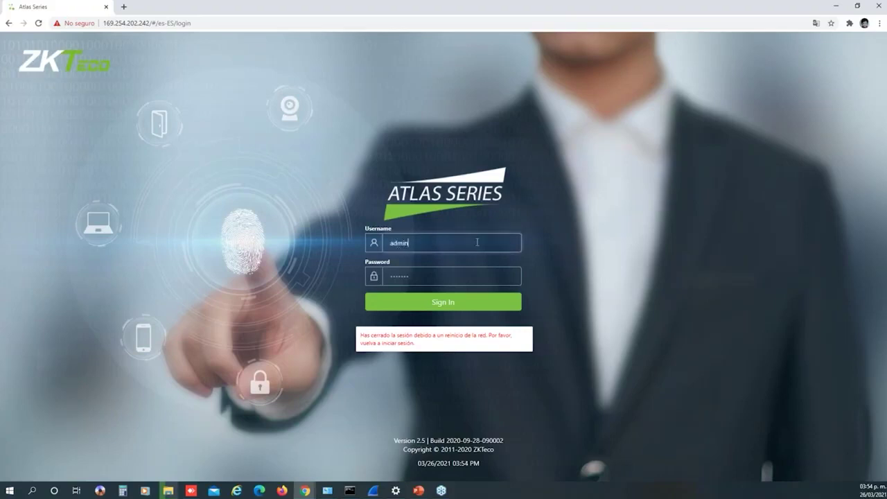
pyautogui.write('admin')
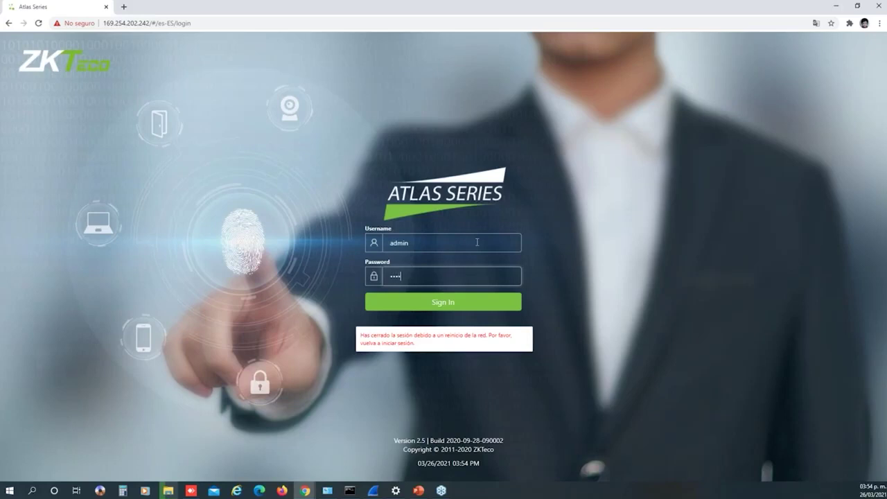
pyautogui.press('Return')
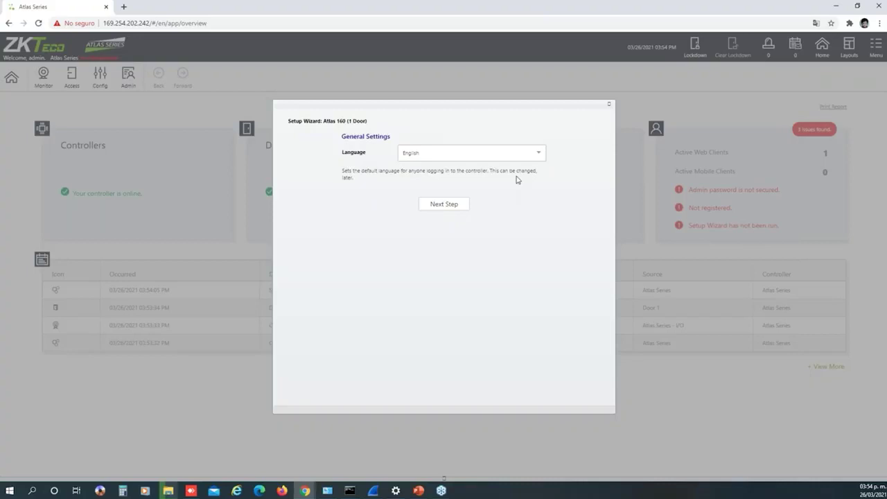
# Keep English as the language and Primary as the controller function in the wizard
pyautogui.click(536, 156)
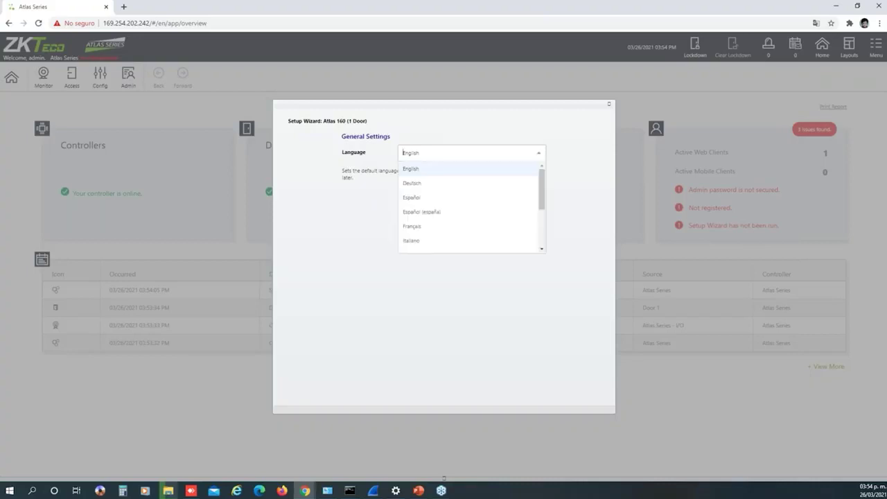
pyautogui.moveTo(544, 178)
pyautogui.mouseDown()
pyautogui.moveTo(544, 237)
pyautogui.moveTo(543, 163)
pyautogui.mouseUp()
pyautogui.click(537, 153)
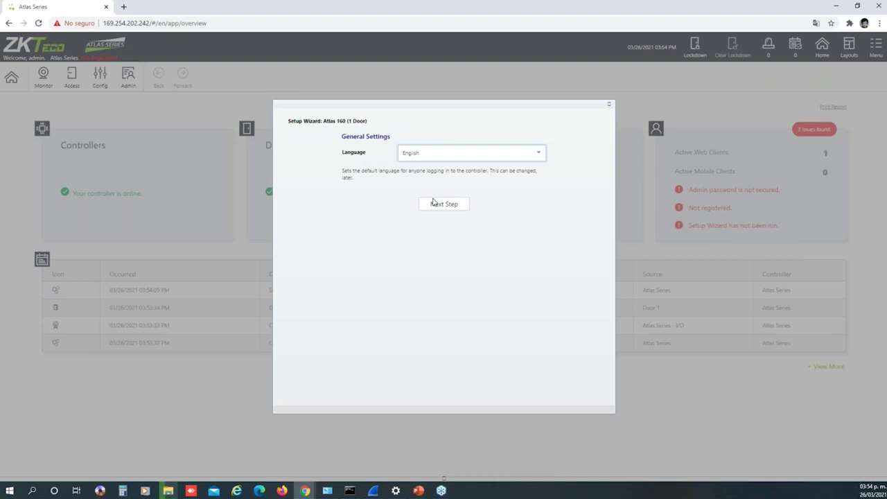
pyautogui.click(456, 208)
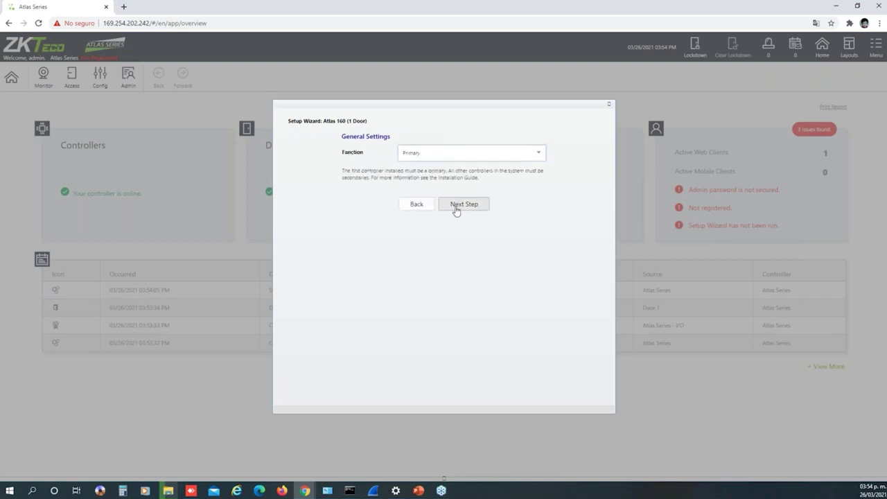
pyautogui.click(534, 158)
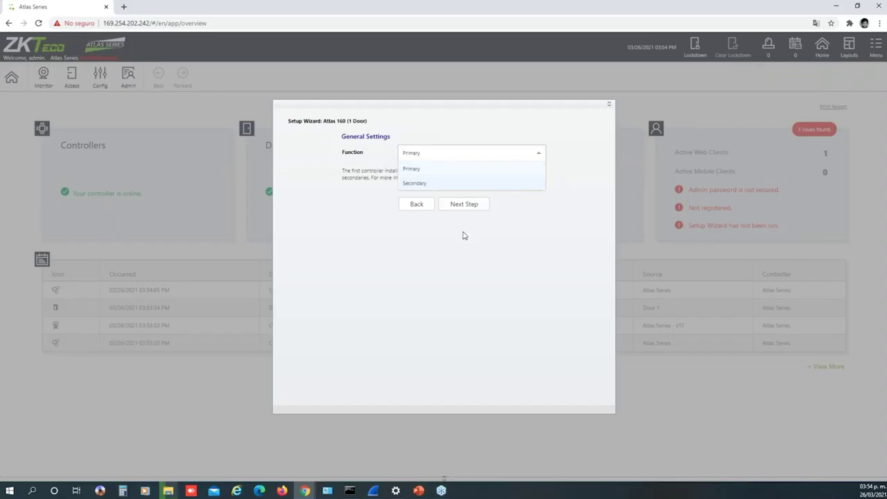
pyautogui.click(437, 170)
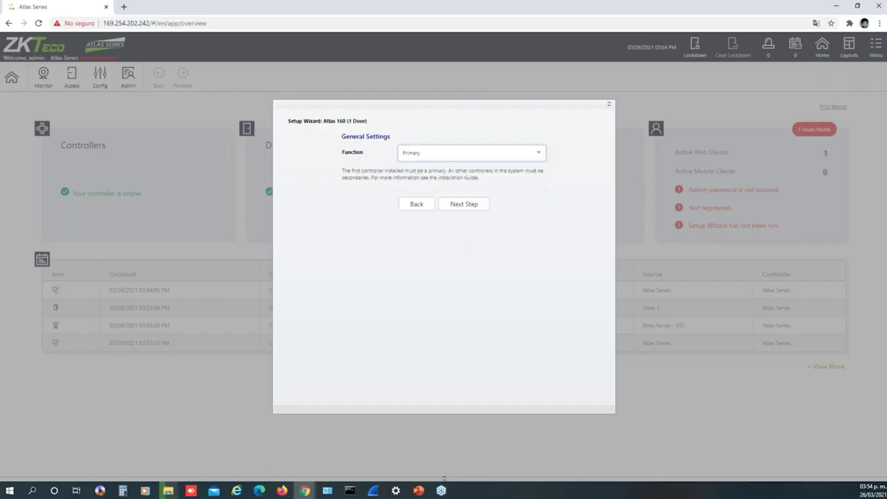
pyautogui.click(458, 206)
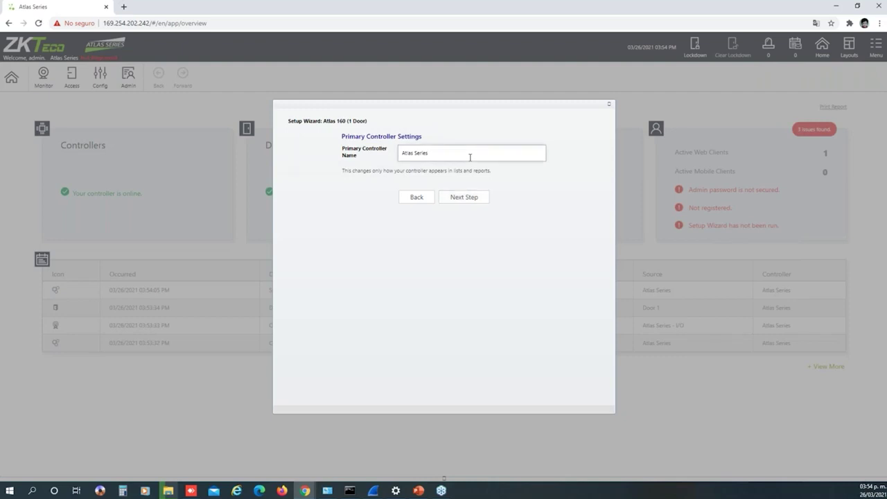
# Name the primary controller 'Atlas Series Webinar' and continue
pyautogui.write('WEB')
pyautogui.press('BackSpace')
pyautogui.write('ebinar')
pyautogui.press('Return')
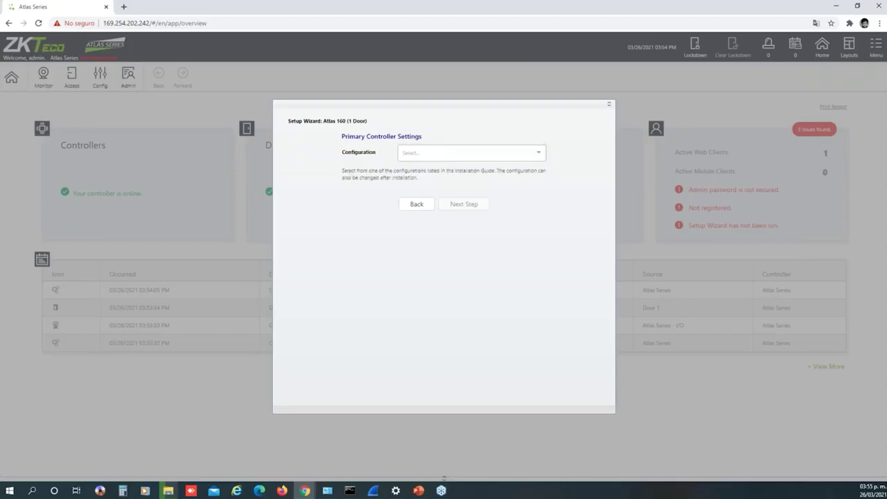
# List the controller configurations: In Only, In/Out, Muster Point and Card Enrollment Point
pyautogui.click(520, 157)
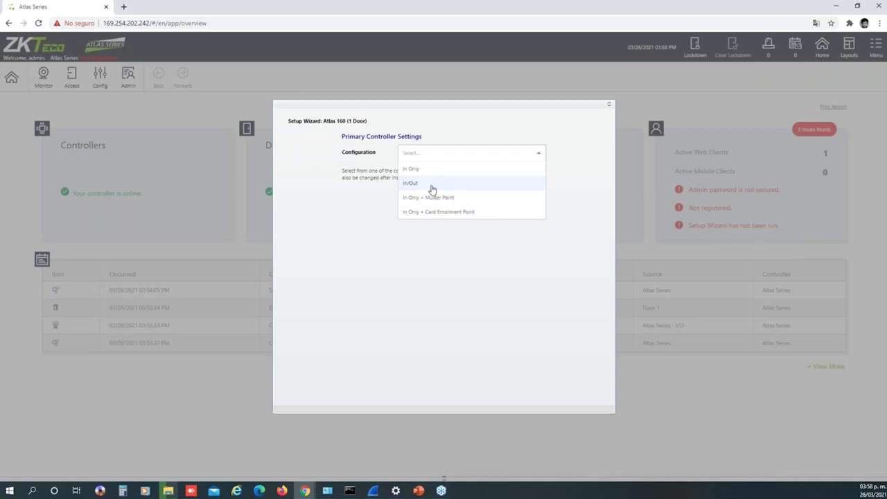
# Choose the In/Out configuration and keep the (UTC+01:00) Brussels, Copenhagen, Madrid, Paris time zone
pyautogui.click(432, 186)
pyautogui.click(459, 208)
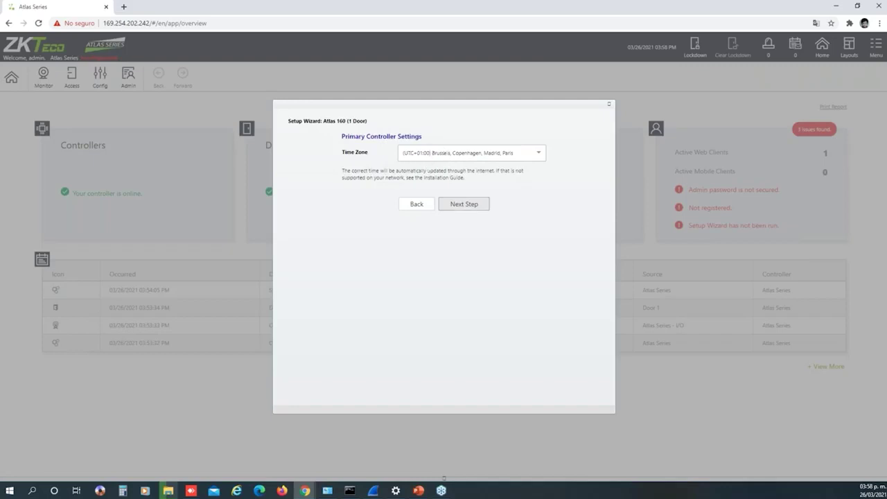
pyautogui.click(464, 203)
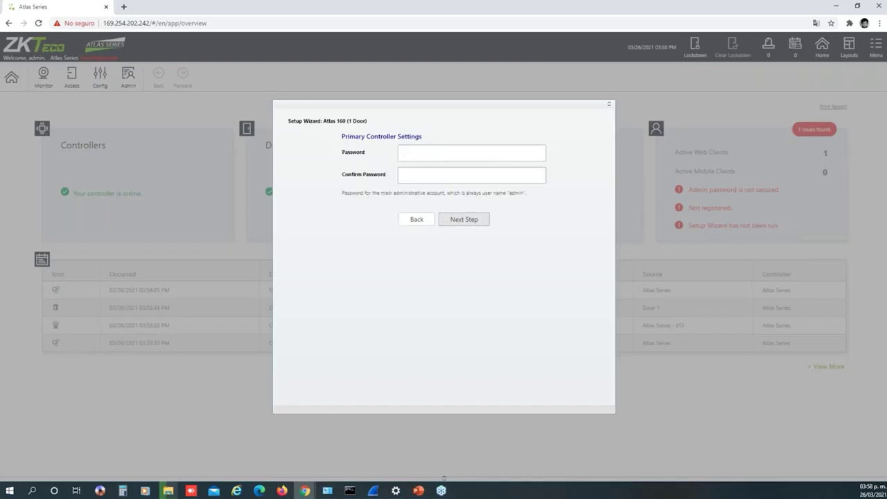
# Enter and confirm the new admin password, then save it to continue to network settings
pyautogui.click(479, 146)
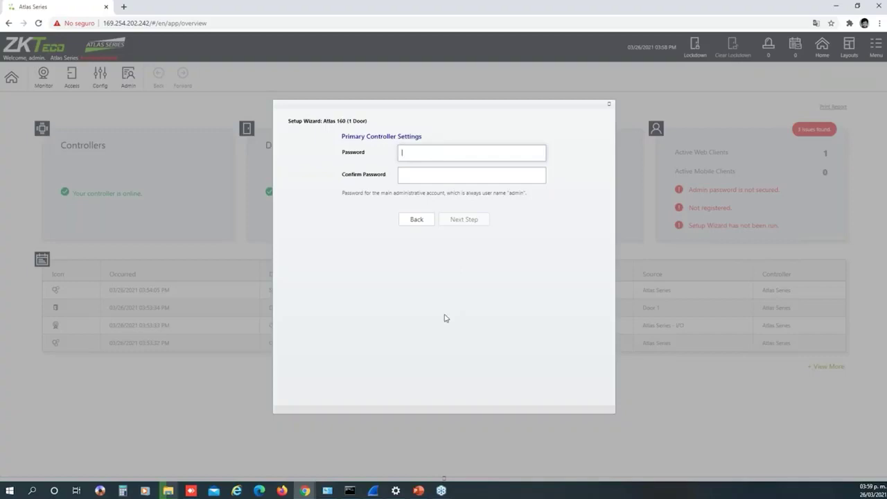
pyautogui.write('dmin1234')
pyautogui.press('Tab')
pyautogui.write('admin1234')
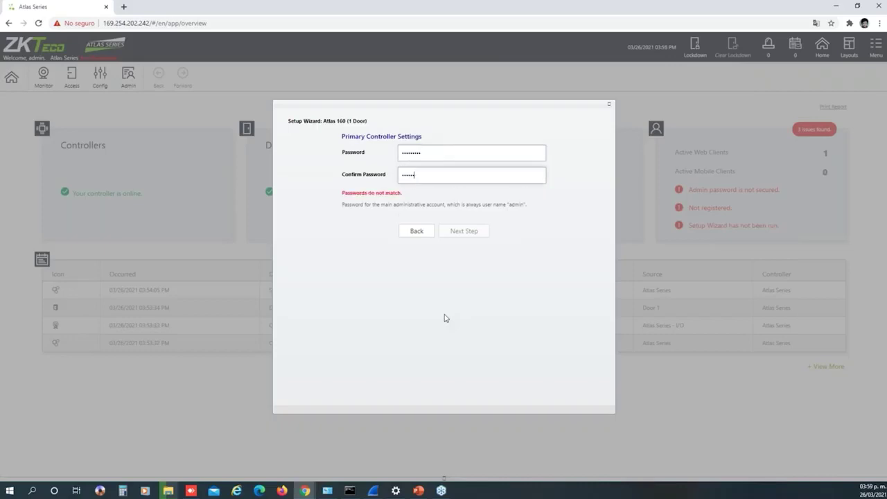
pyautogui.click(539, 153)
pyautogui.doubleClick(539, 152)
pyautogui.click(532, 157)
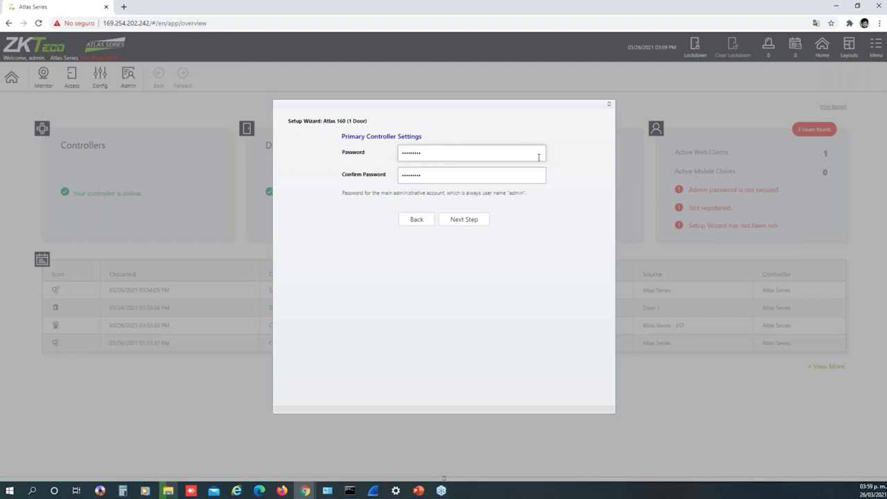
pyautogui.click(471, 221)
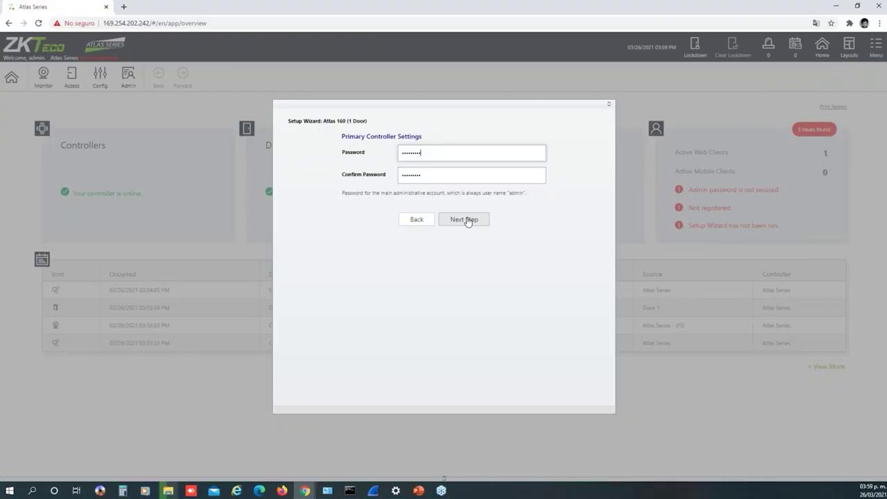
pyautogui.click(467, 222)
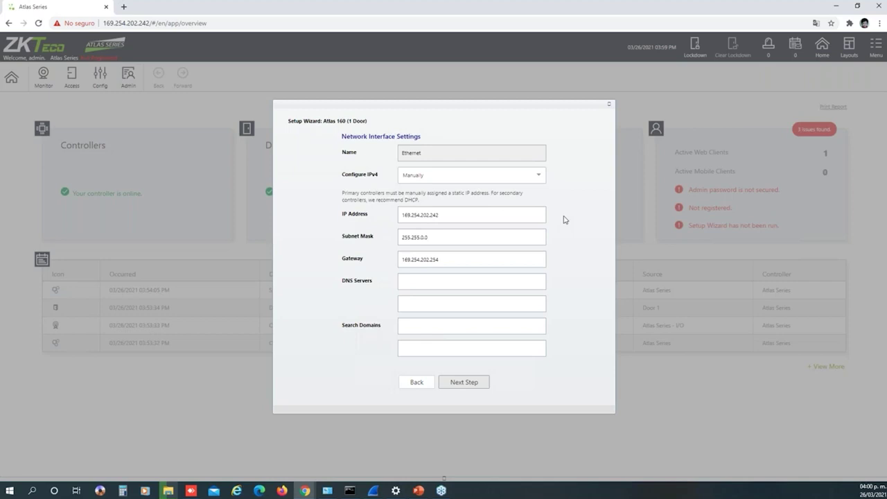
# Keep IPv4 on Manually at 169.254.202.242 and continue to the wizard's Review page
pyautogui.click(524, 177)
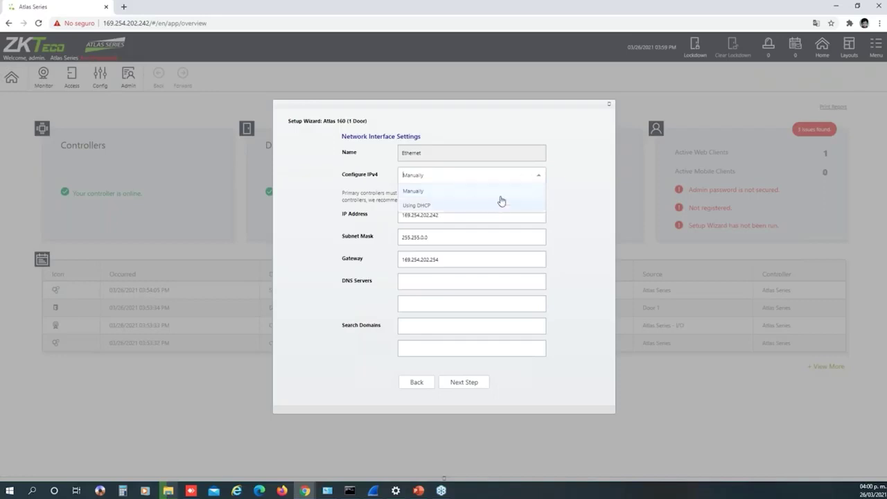
pyautogui.click(543, 179)
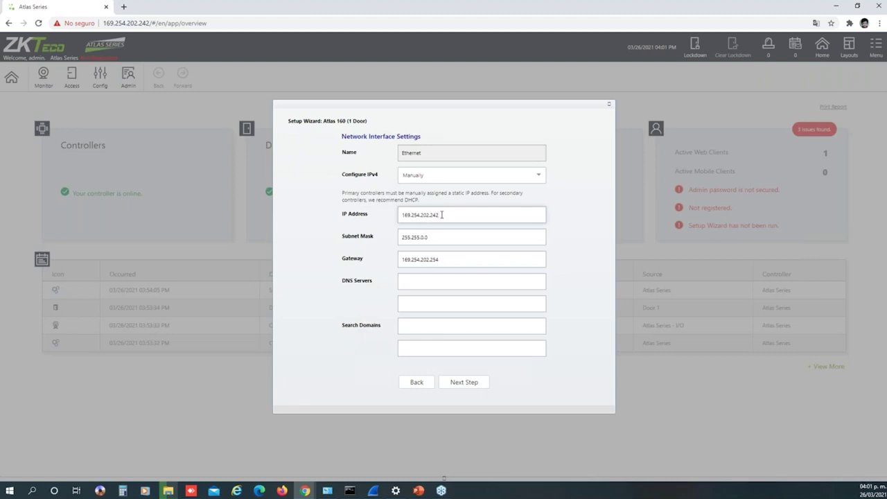
pyautogui.click(467, 216)
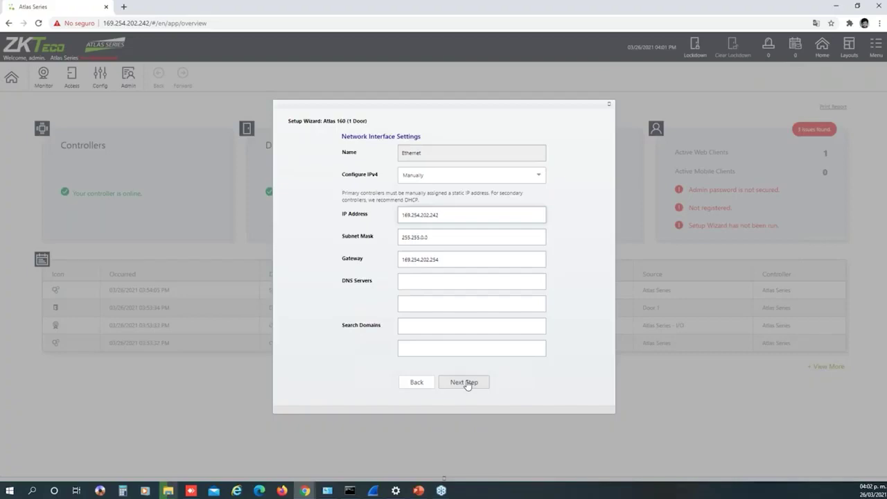
pyautogui.click(464, 382)
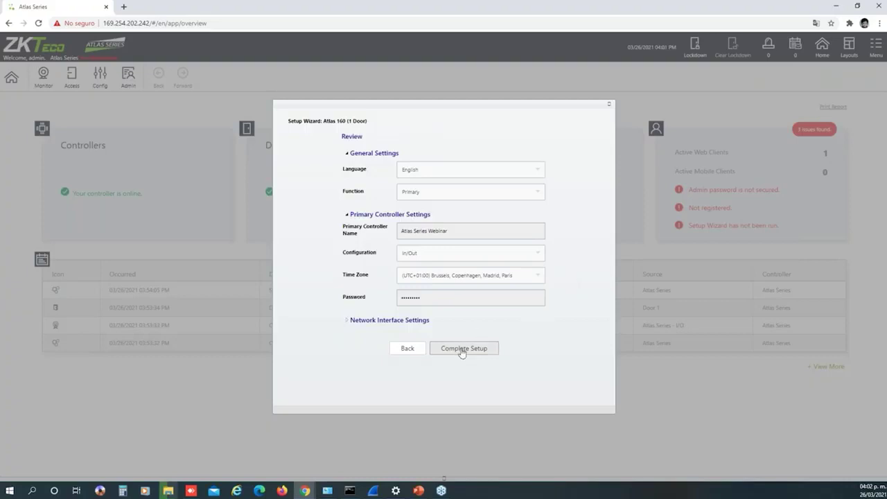
# Complete Setup so the controller reboots back to the login page
pyautogui.click(463, 349)
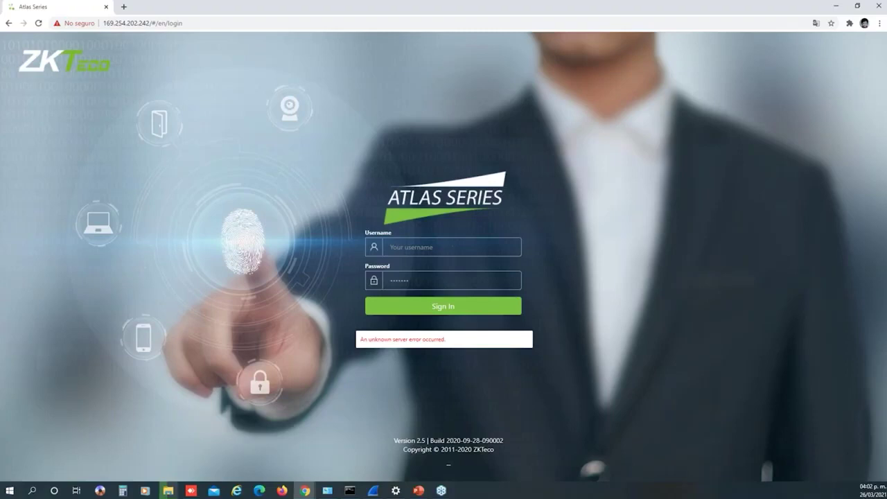
# Sign in with the admin username and the administrator password
pyautogui.click(454, 249)
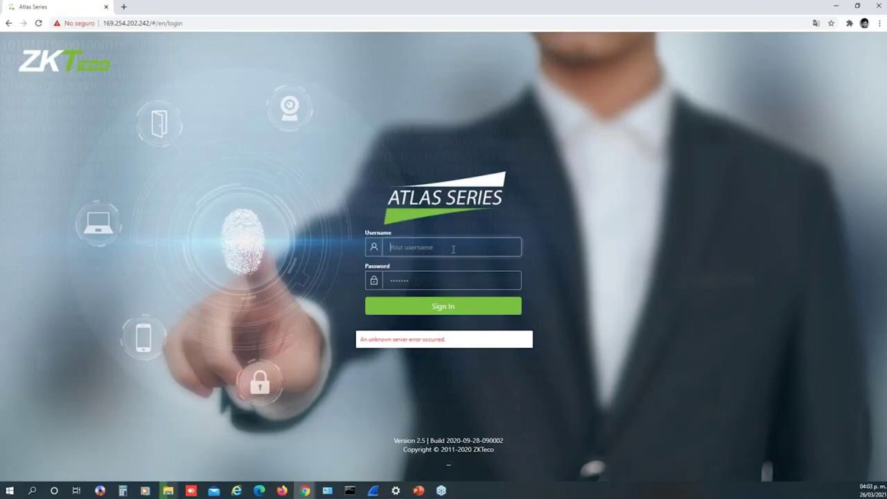
pyautogui.write('admin')
pyautogui.press('Tab')
pyautogui.write('1234567')
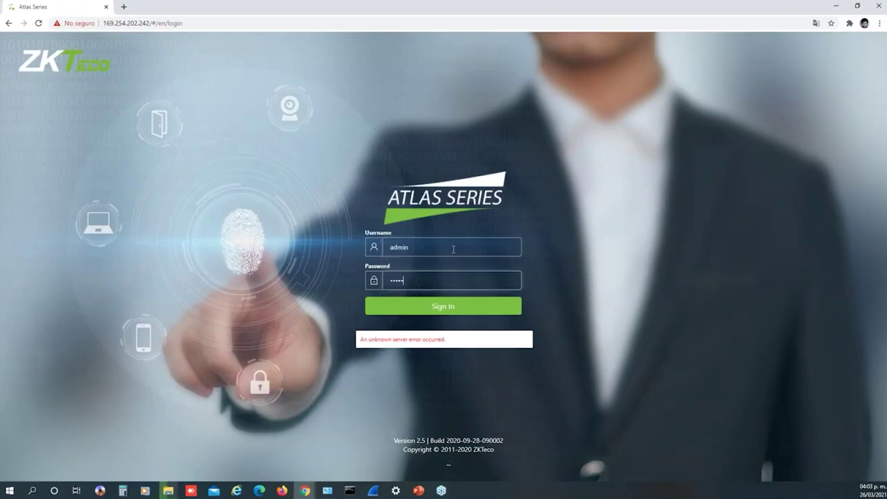
pyautogui.write('89')
pyautogui.press('Return')
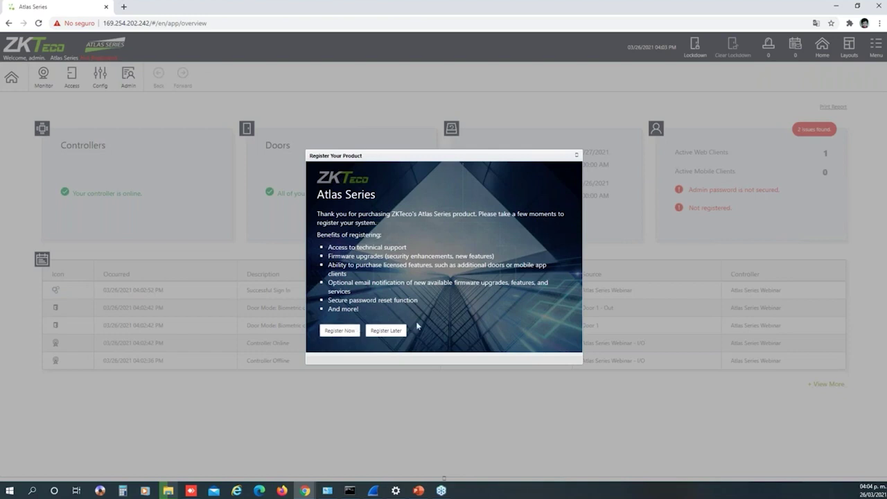
# Choose Register Now in the Register Your Product dialog
pyautogui.click(343, 332)
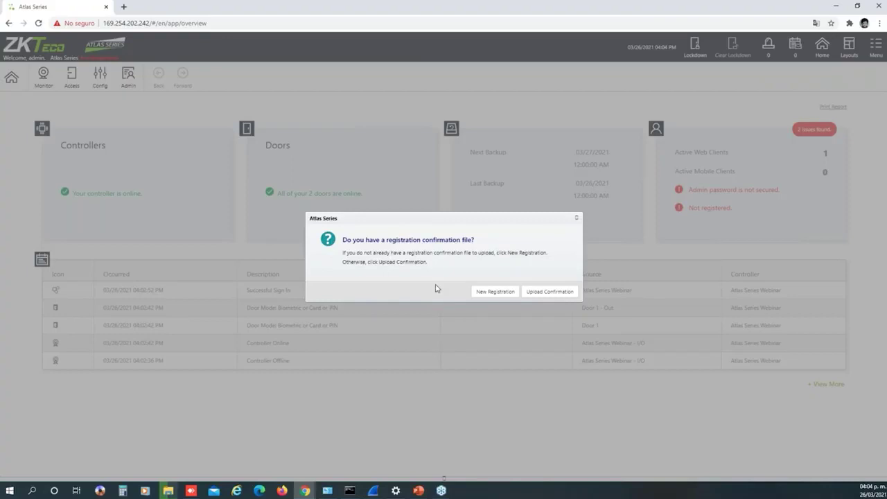
# Open a New Registration form, leave update e-mails unchecked, and choose Register Later
pyautogui.click(494, 293)
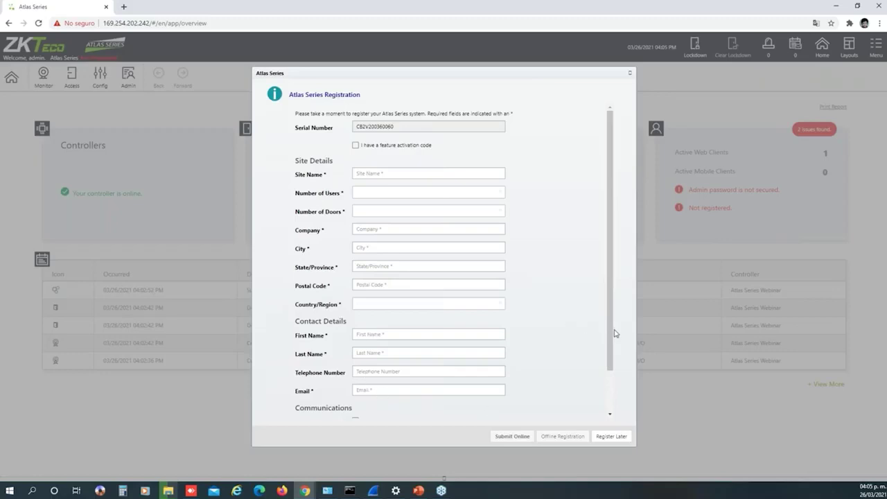
pyautogui.moveTo(613, 352); pyautogui.dragTo(610, 392)
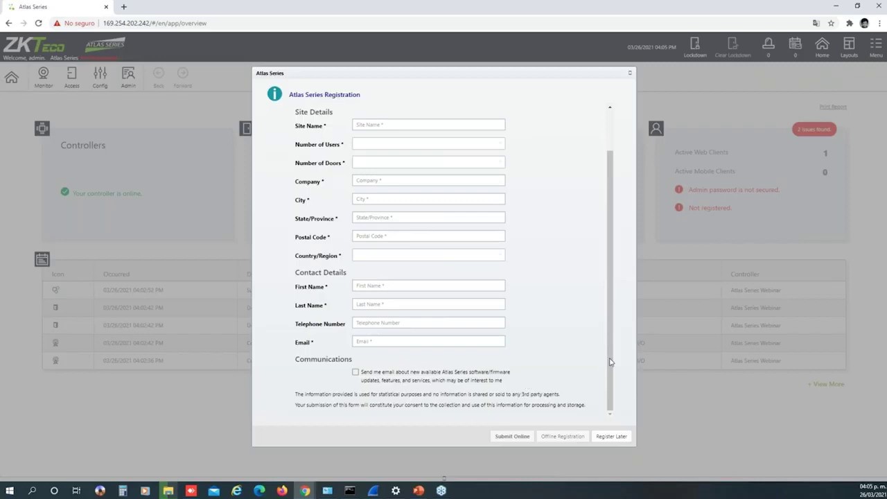
pyautogui.click(357, 374)
pyautogui.click(357, 373)
pyautogui.click(606, 438)
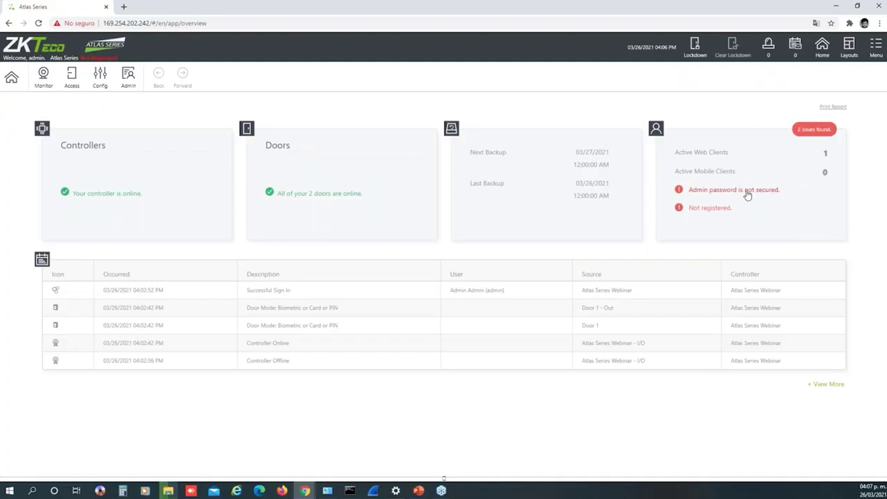
# Follow the 'Admin password is not secured' warning and open the Admin Admin user record
pyautogui.click(747, 195)
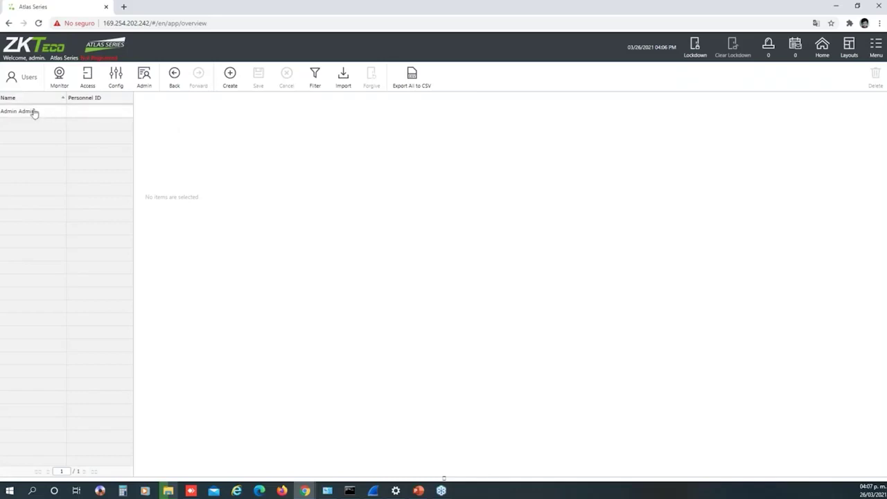
pyautogui.click(72, 113)
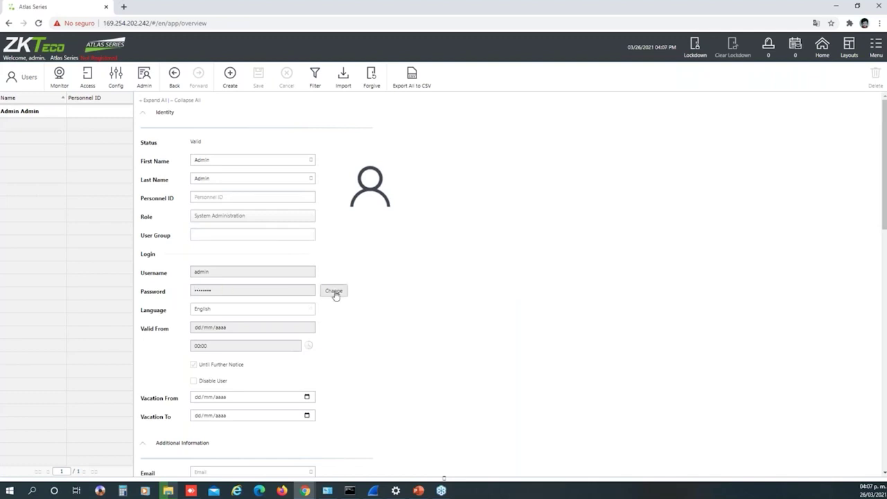
# Cancel the admin password change without saving and return Home to the dashboard
pyautogui.click(334, 292)
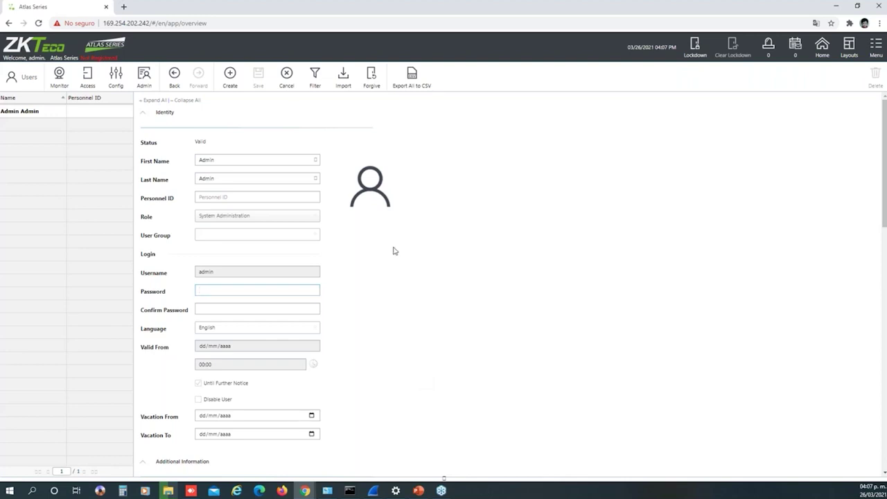
pyautogui.click(287, 73)
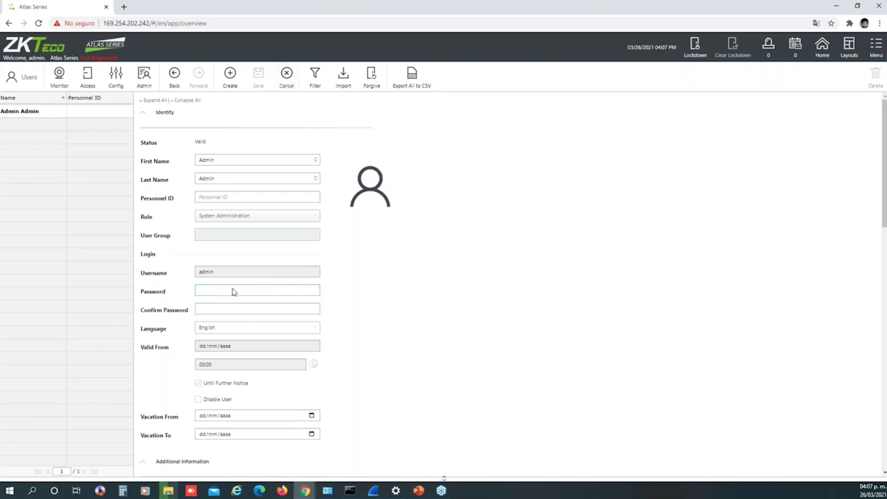
pyautogui.click(287, 74)
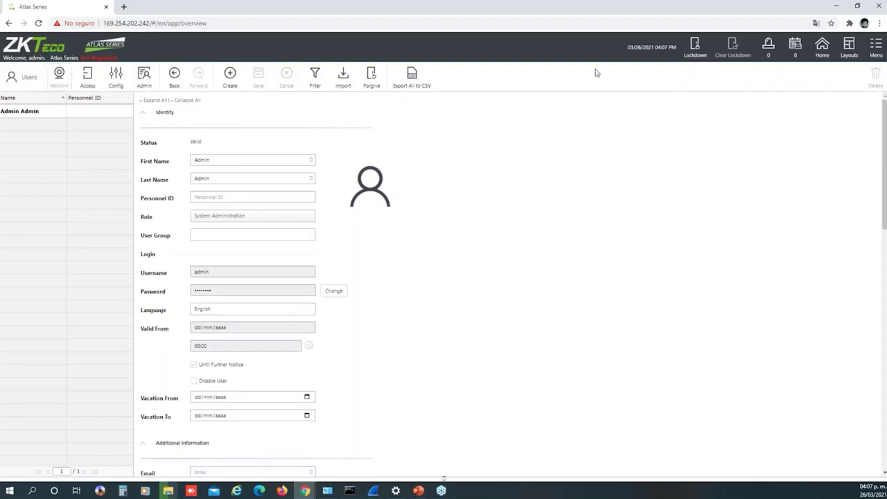
pyautogui.click(823, 53)
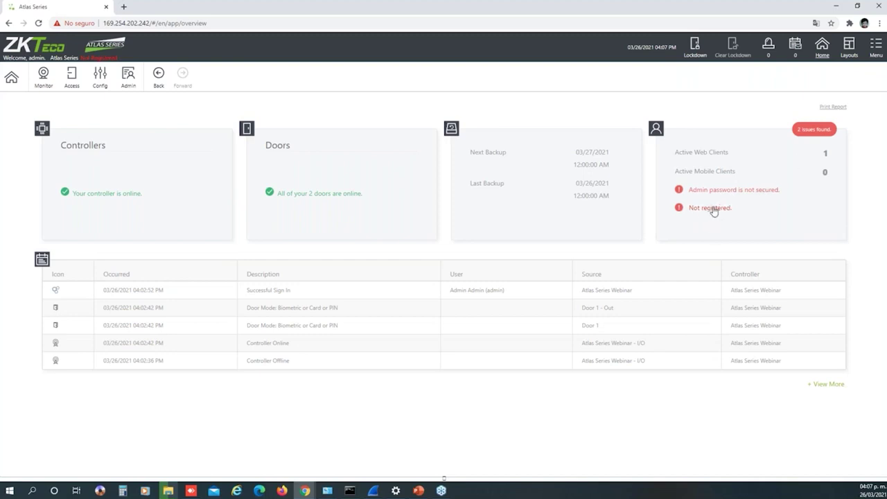
pyautogui.click(713, 209)
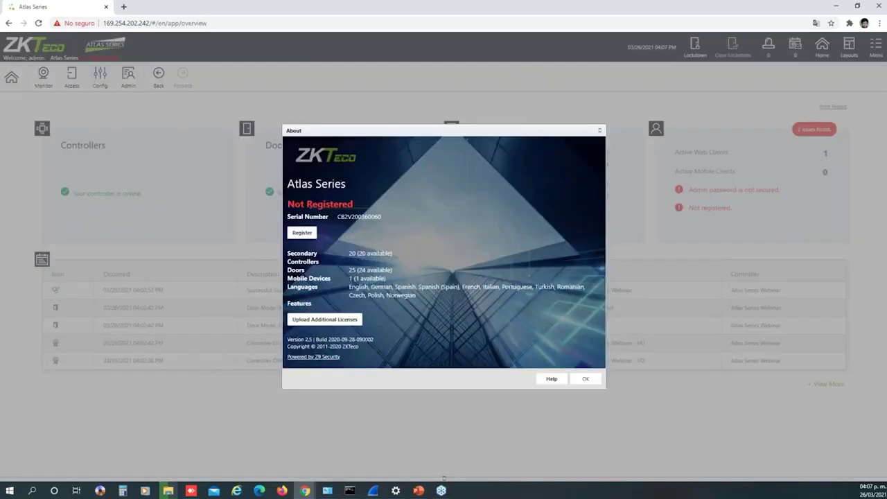
pyautogui.click(305, 235)
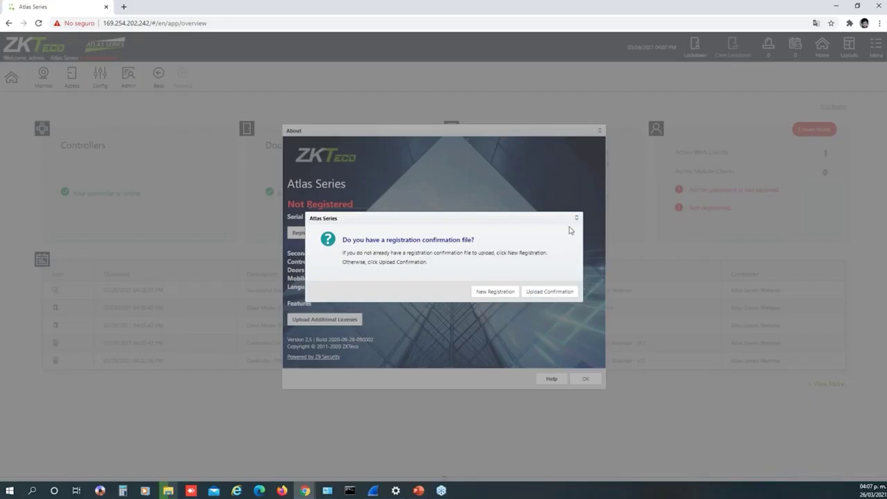
pyautogui.click(577, 219)
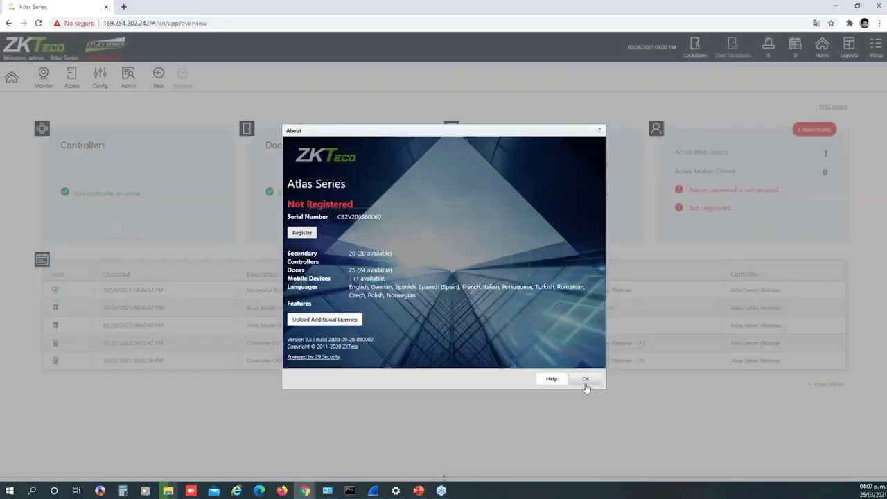
pyautogui.click(585, 380)
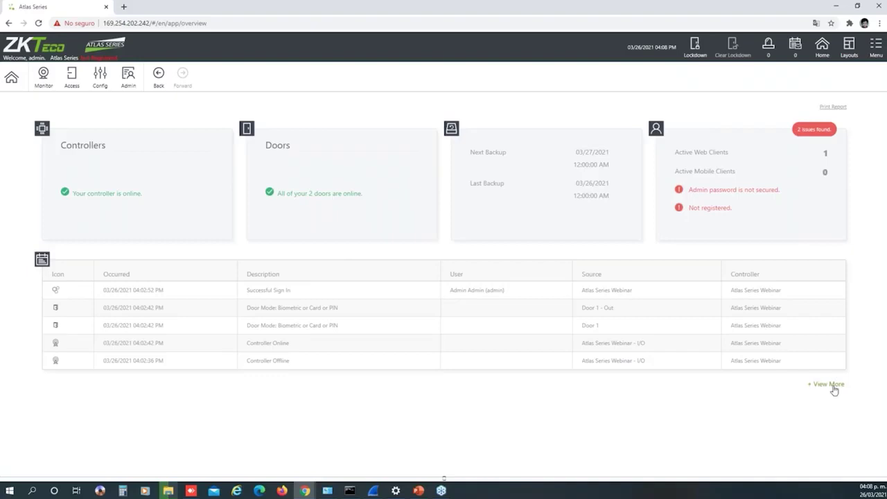
# Open the Events page via '+ View More' under the recent events table
pyautogui.click(560, 340)
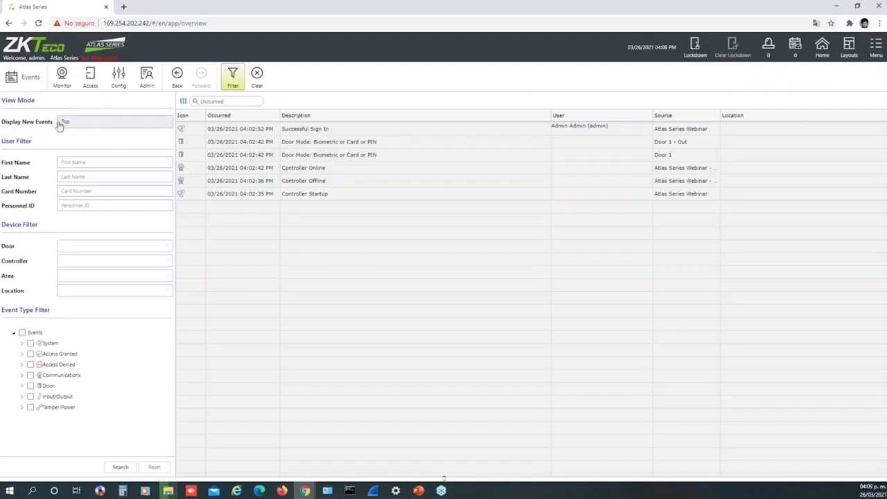
# Set the Display New Events option to Top in the Events filter panel
pyautogui.click(126, 129)
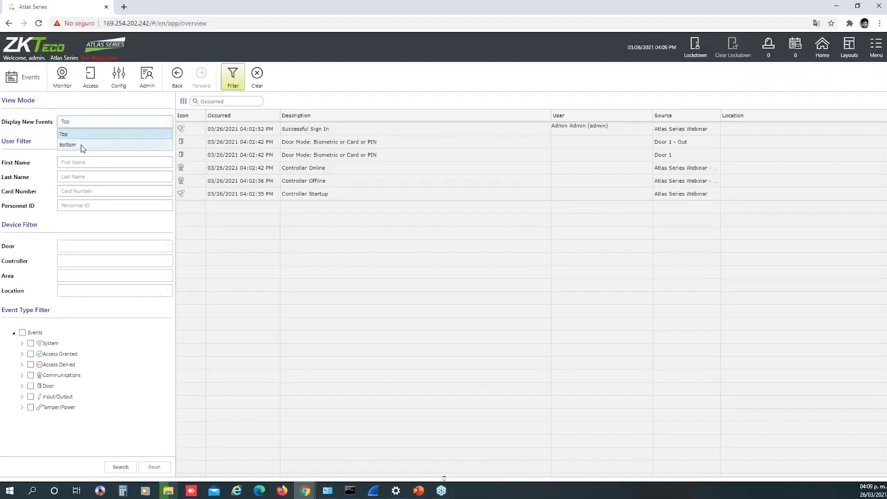
pyautogui.click(83, 145)
pyautogui.click(98, 126)
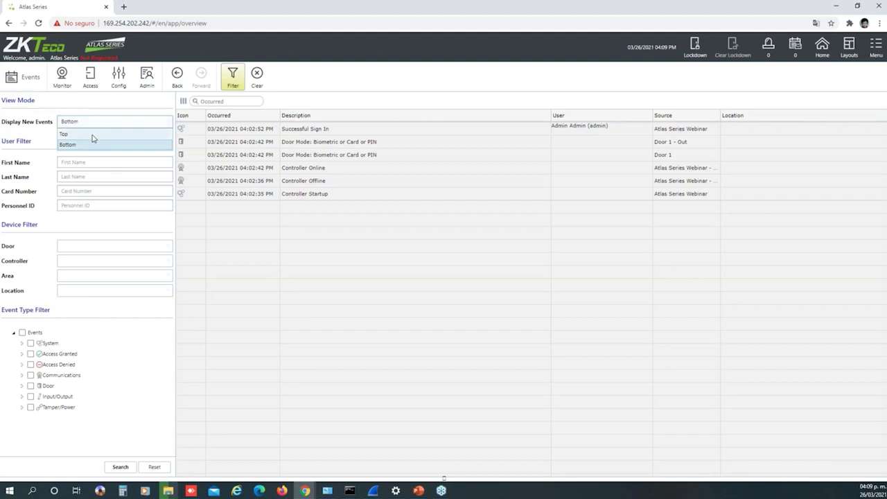
pyautogui.click(94, 136)
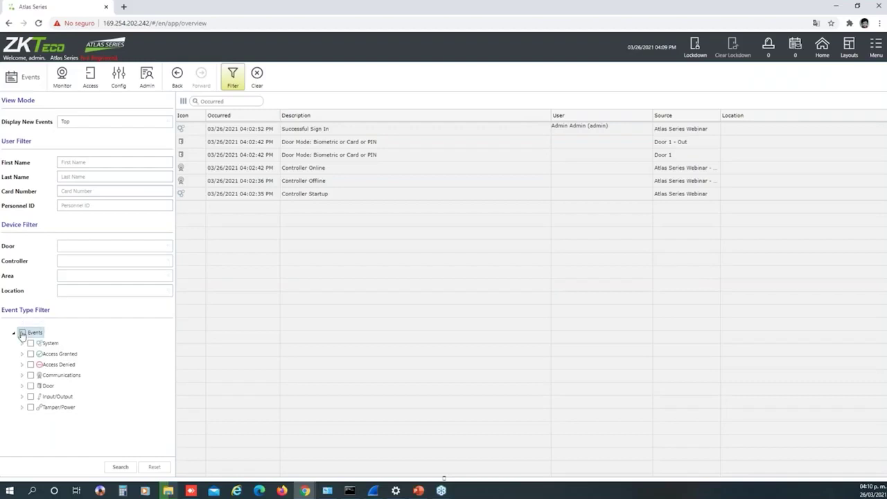
pyautogui.click(23, 335)
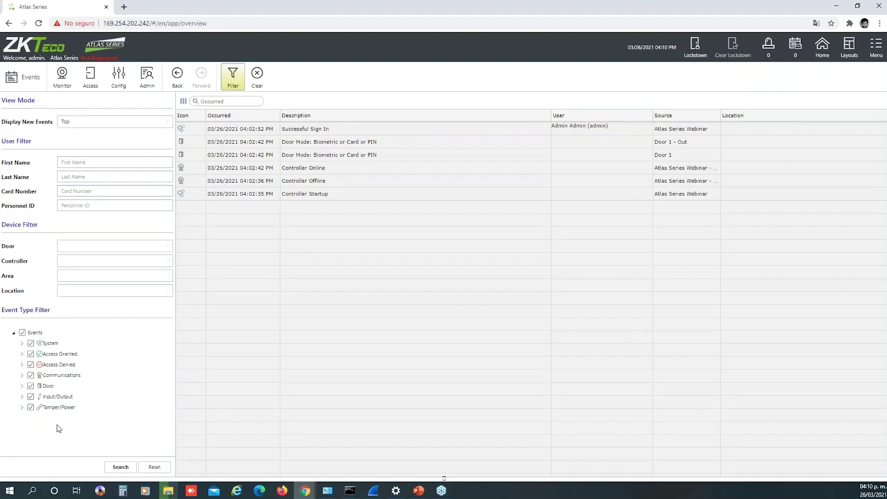
pyautogui.click(23, 333)
pyautogui.click(22, 343)
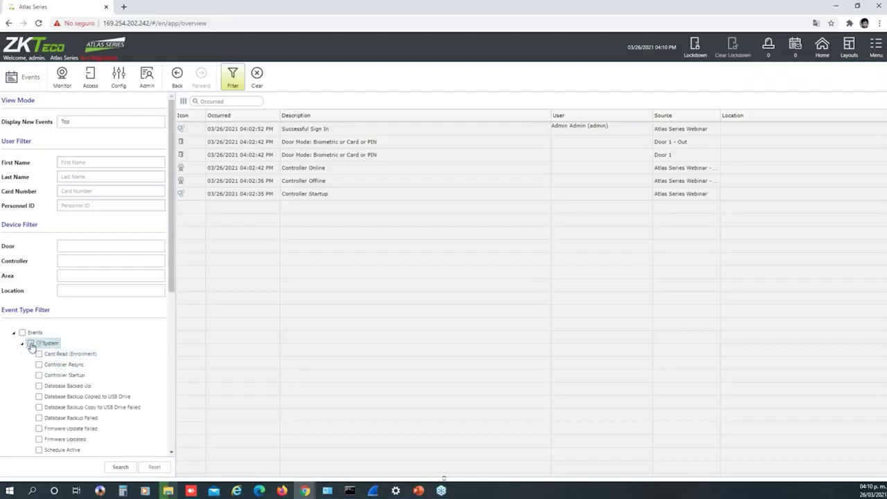
pyautogui.click(30, 344)
pyautogui.click(31, 344)
pyautogui.moveTo(172, 295); pyautogui.dragTo(171, 326)
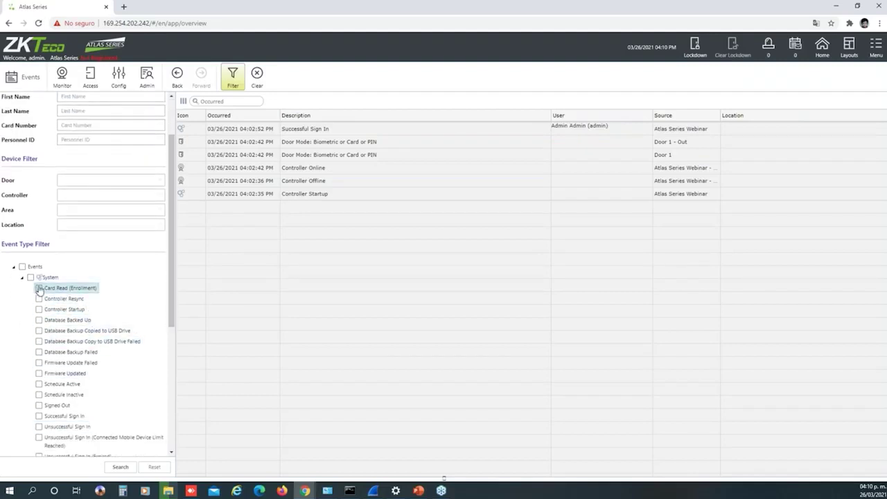
pyautogui.scroll(-1, 171, 281)
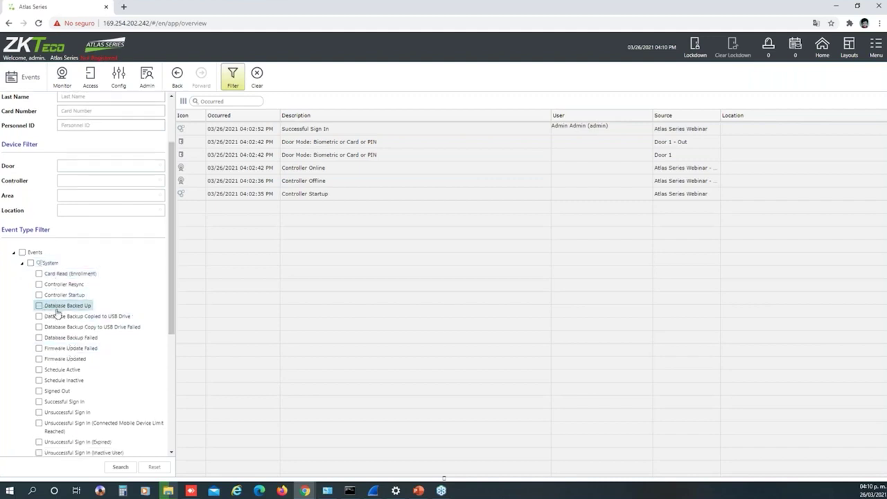
pyautogui.moveTo(172, 311); pyautogui.dragTo(172, 325)
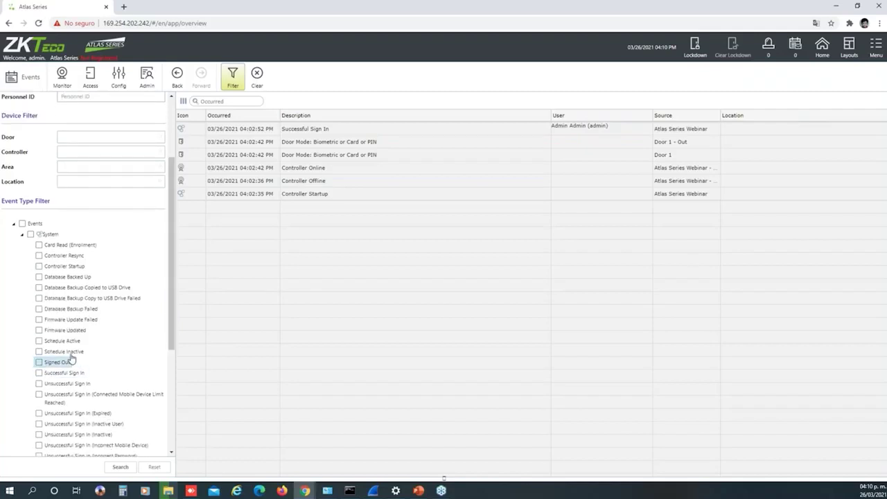
pyautogui.moveTo(170, 331); pyautogui.dragTo(171, 334)
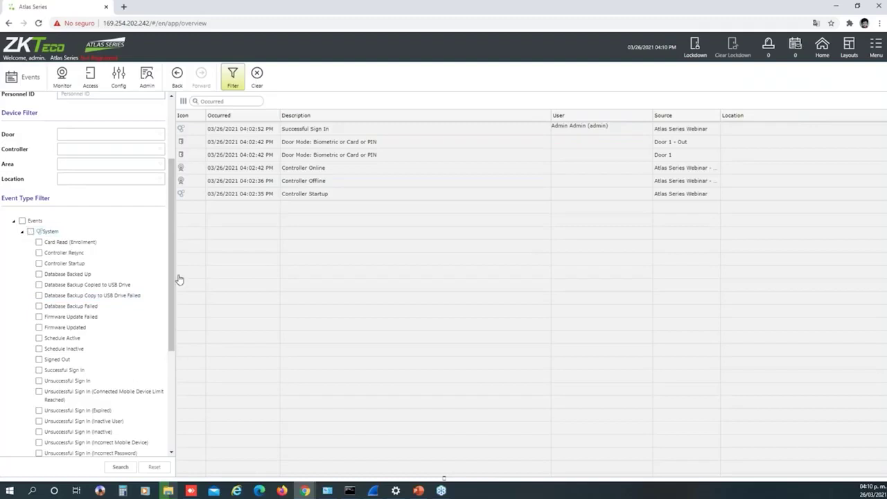
pyautogui.moveTo(171, 281); pyautogui.dragTo(182, 260)
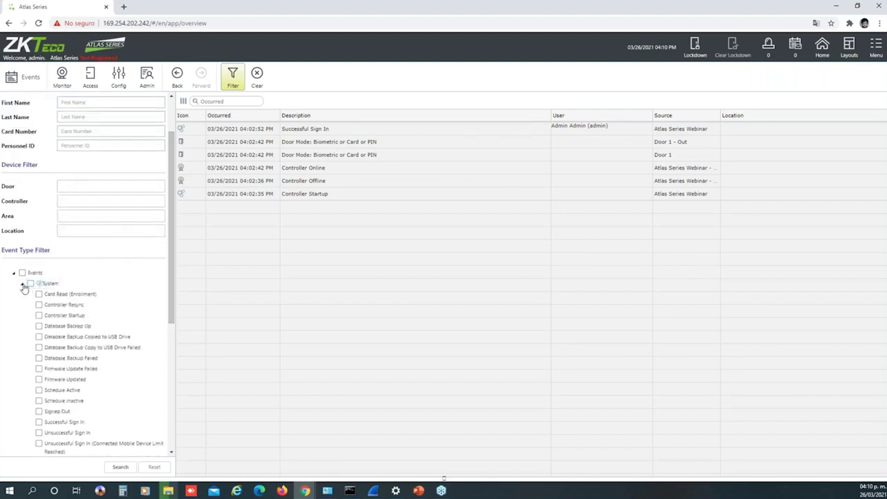
pyautogui.click(22, 284)
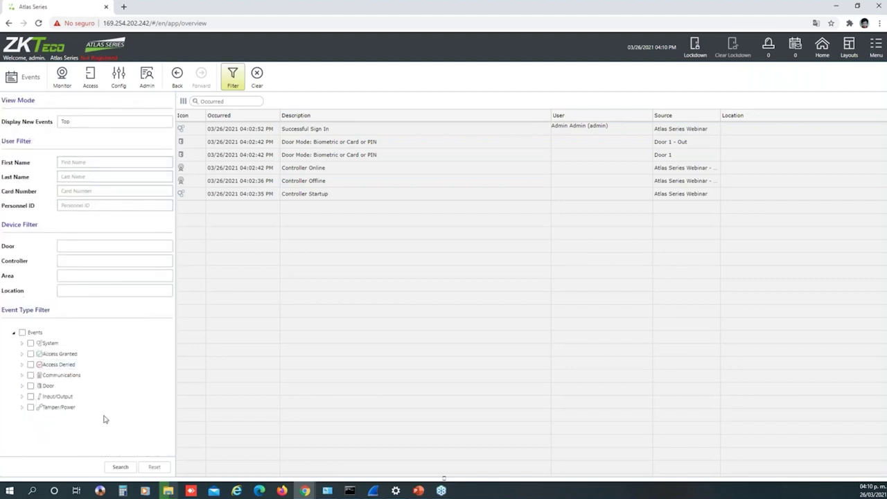
# Browse Access Granted and Access Denied, then expand Communications to show controller and reader online/offline types
pyautogui.click(23, 354)
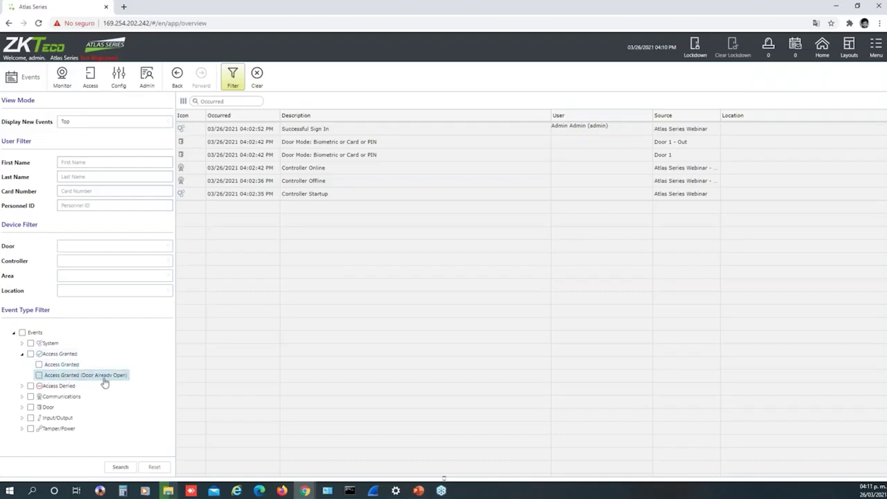
pyautogui.click(23, 355)
pyautogui.click(23, 364)
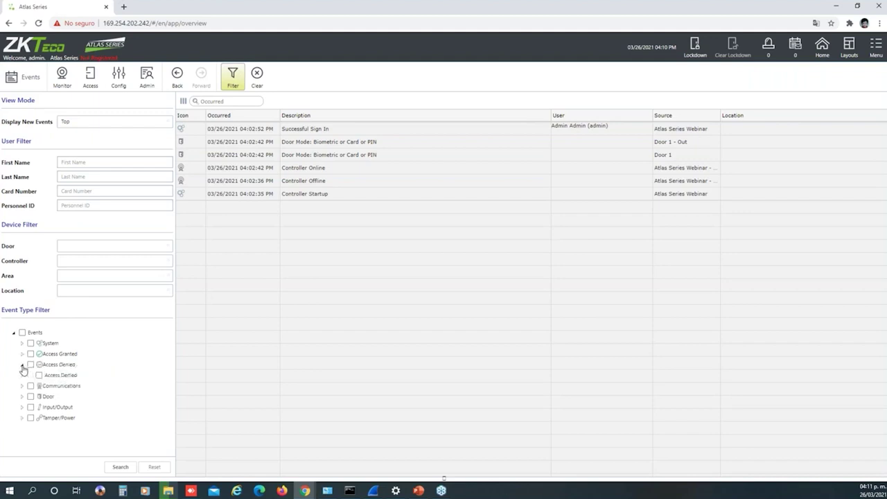
pyautogui.moveTo(172, 258); pyautogui.dragTo(172, 318)
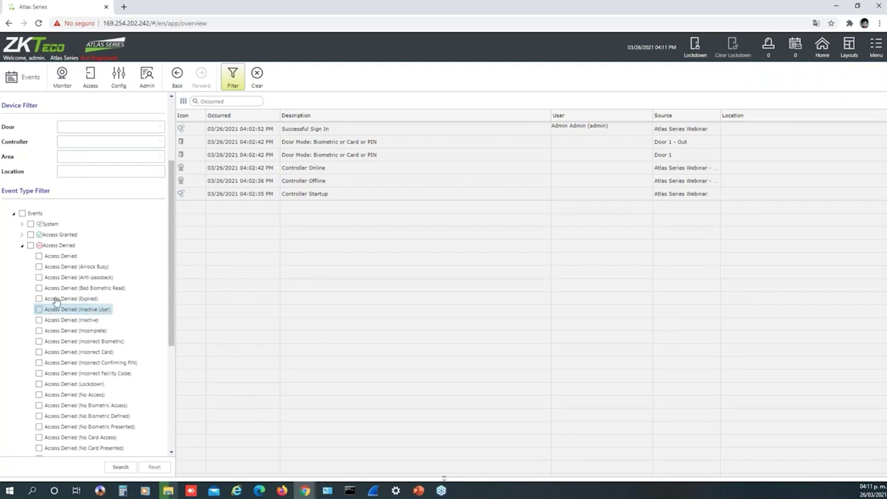
pyautogui.click(23, 247)
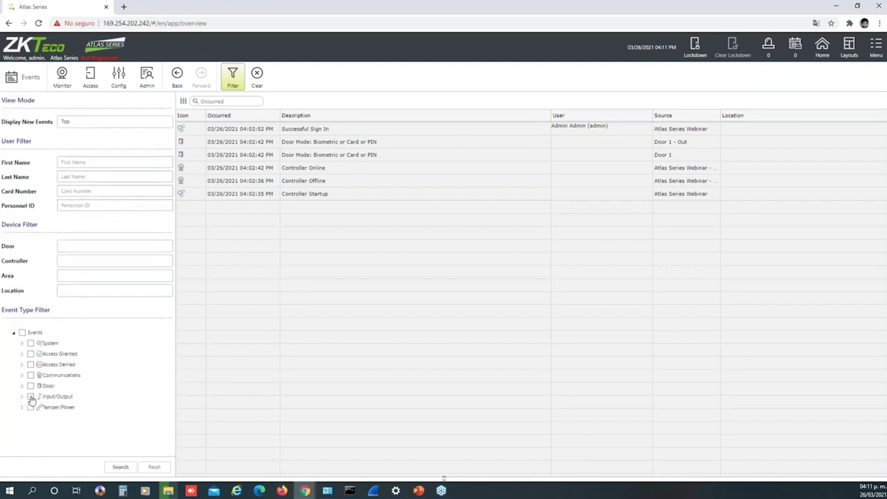
pyautogui.click(21, 375)
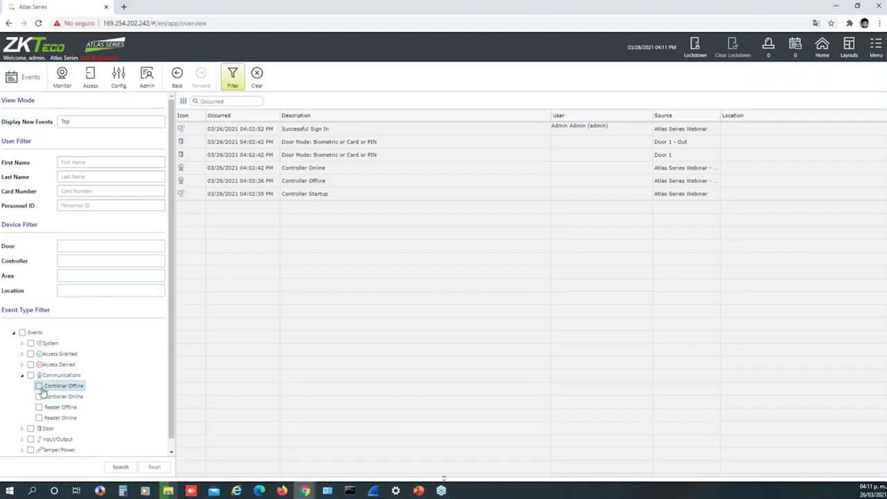
# Collapse Communications and review the Door event types, then expand Input/Output events
pyautogui.click(22, 375)
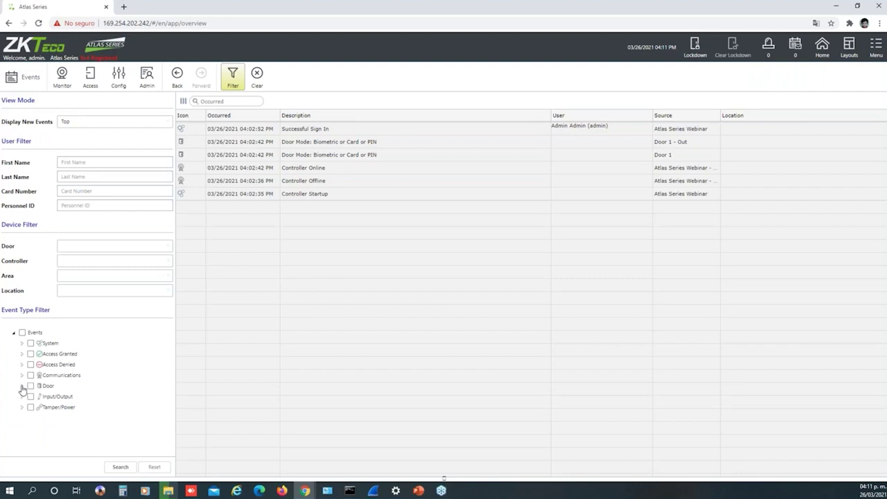
pyautogui.click(22, 386)
pyautogui.moveTo(172, 238); pyautogui.dragTo(171, 297)
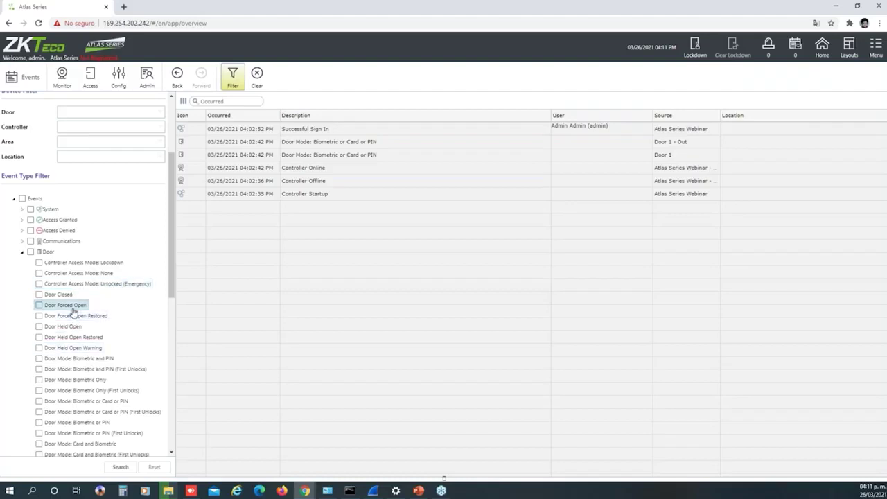
pyautogui.click(22, 251)
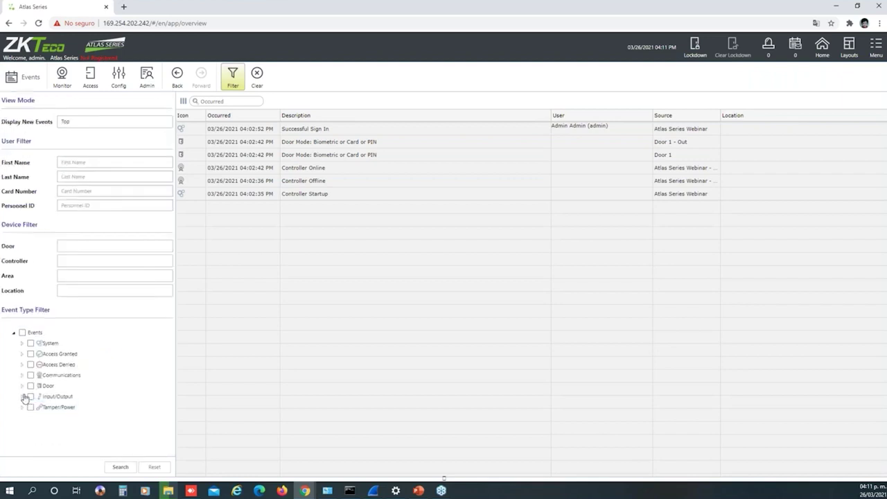
pyautogui.click(22, 396)
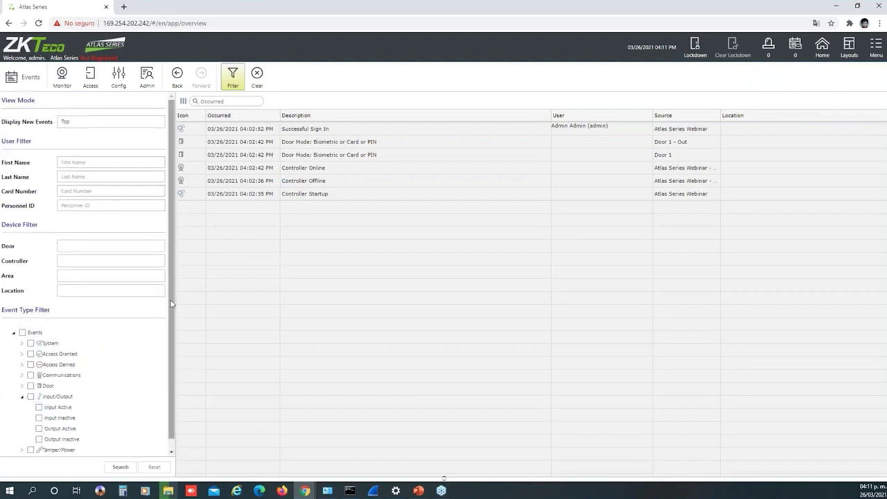
# Collapse Input/Output and list the Tamper/Power events, such as Tamper and Battery Failure
pyautogui.scroll(-1, 66, 395)
pyautogui.click(22, 385)
pyautogui.click(22, 408)
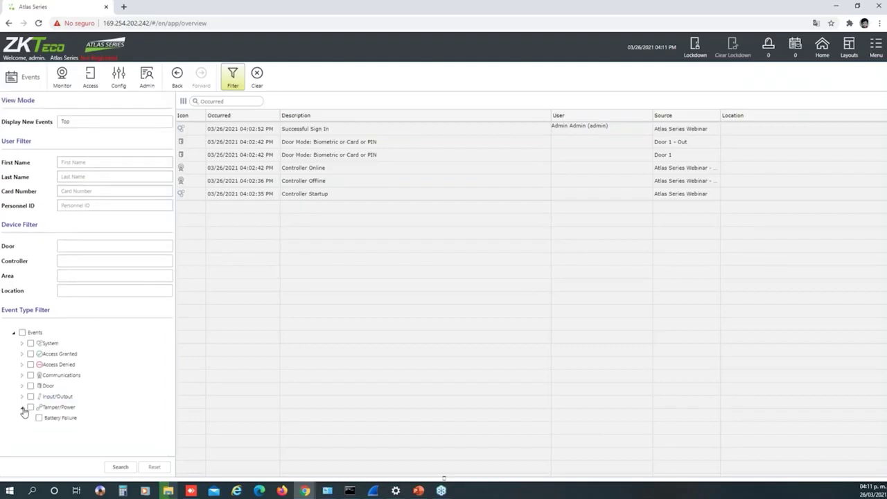
pyautogui.scroll(-3, 173, 344)
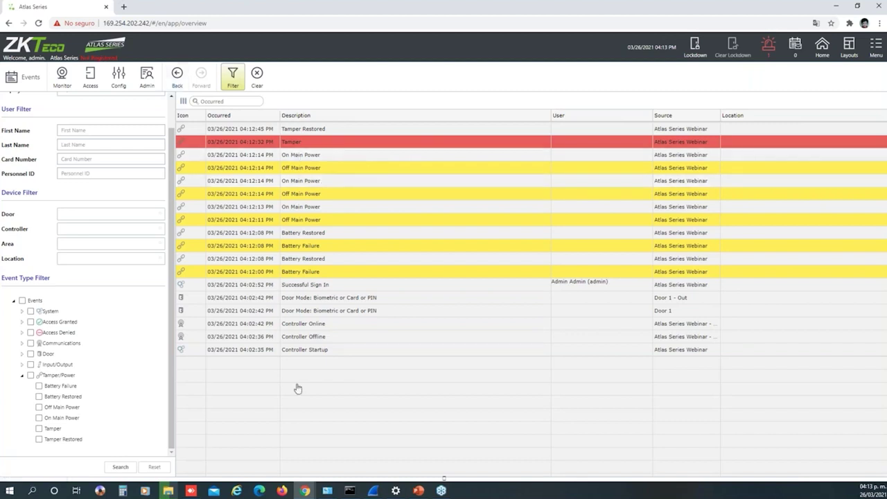
# Bring up the Monitor menu's list of monitoring pages
pyautogui.click(233, 78)
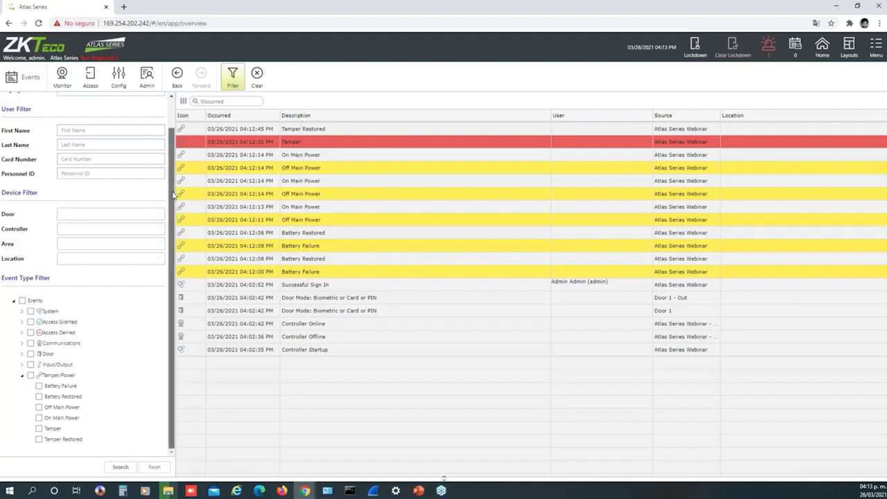
pyautogui.scroll(1, 173, 196)
pyautogui.click(61, 78)
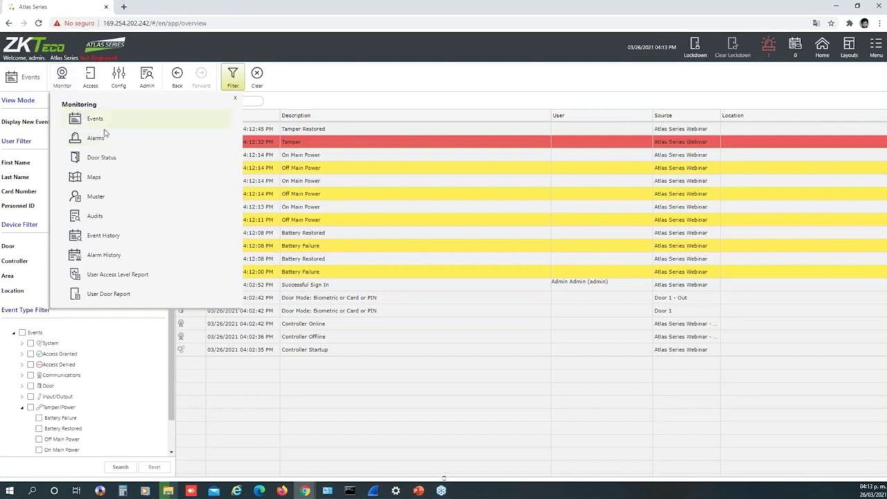
# Browse the Live Events, Alarms and Door Status monitoring pages
pyautogui.click(95, 122)
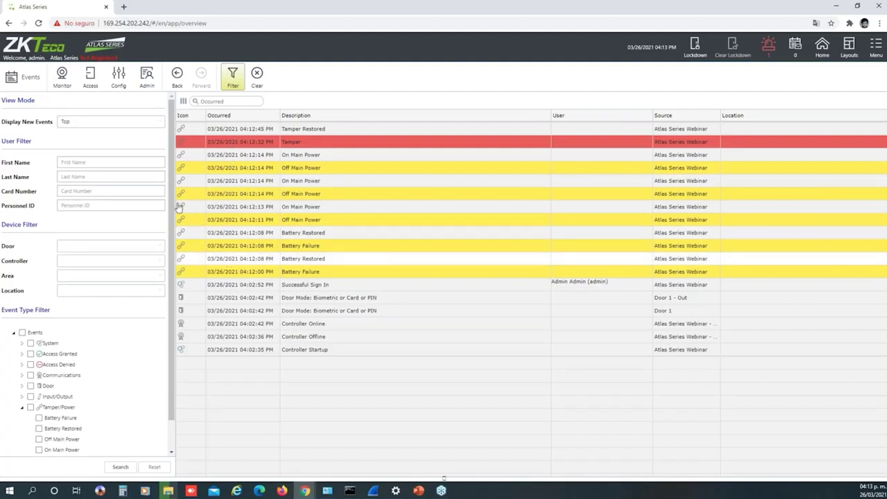
pyautogui.click(62, 81)
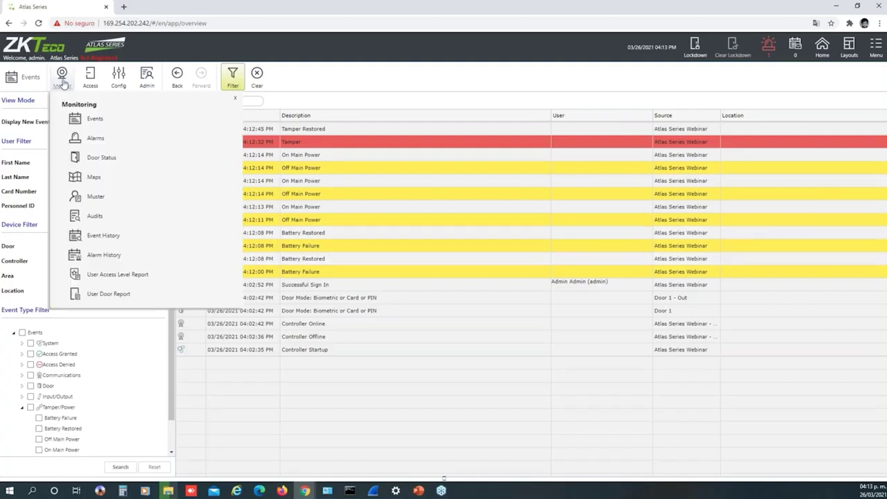
pyautogui.click(97, 140)
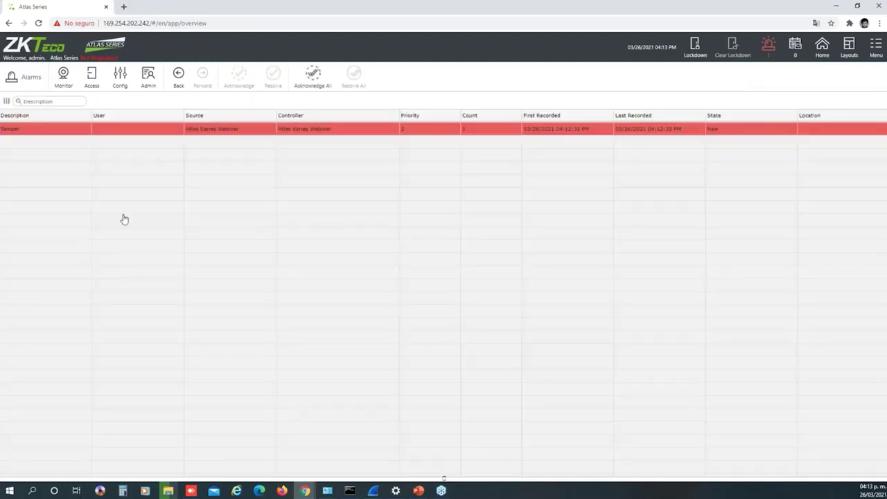
pyautogui.click(63, 82)
pyautogui.click(106, 159)
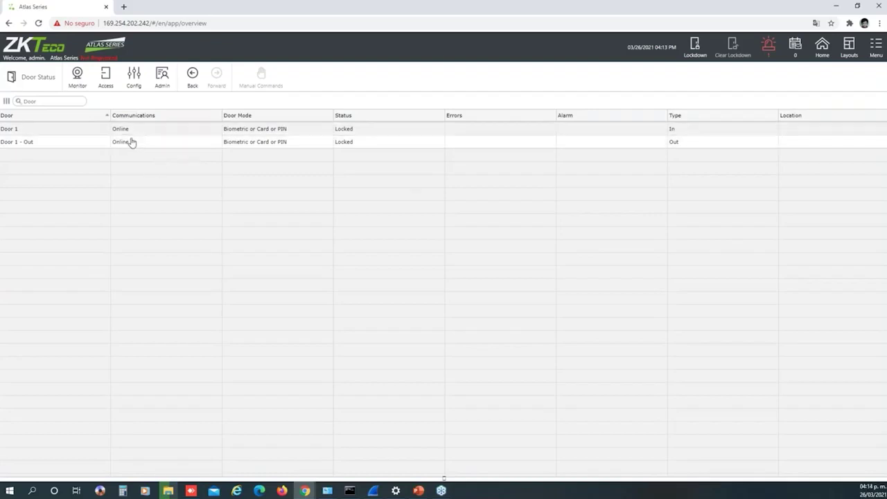
# View the Maps page, then open the Muster report page
pyautogui.click(78, 76)
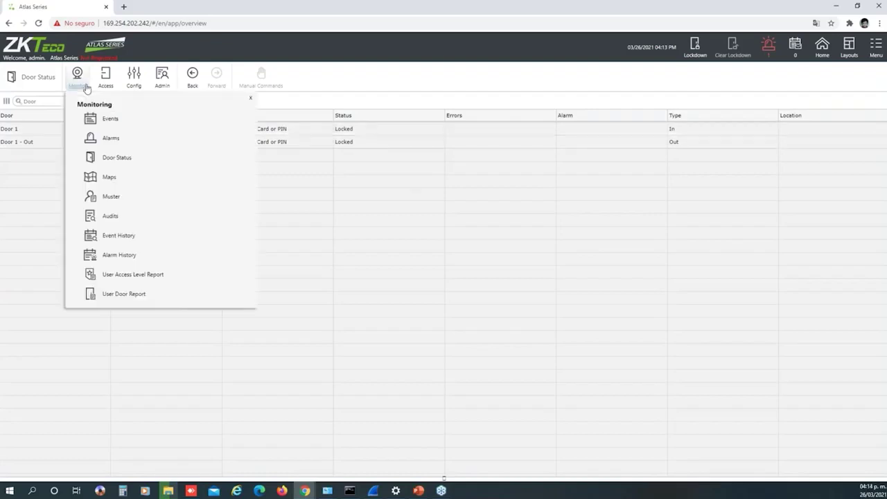
pyautogui.click(111, 178)
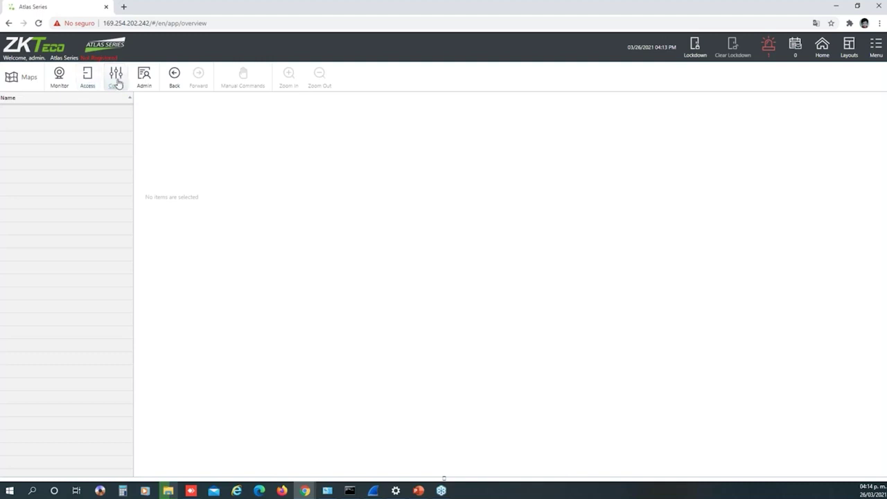
pyautogui.click(57, 81)
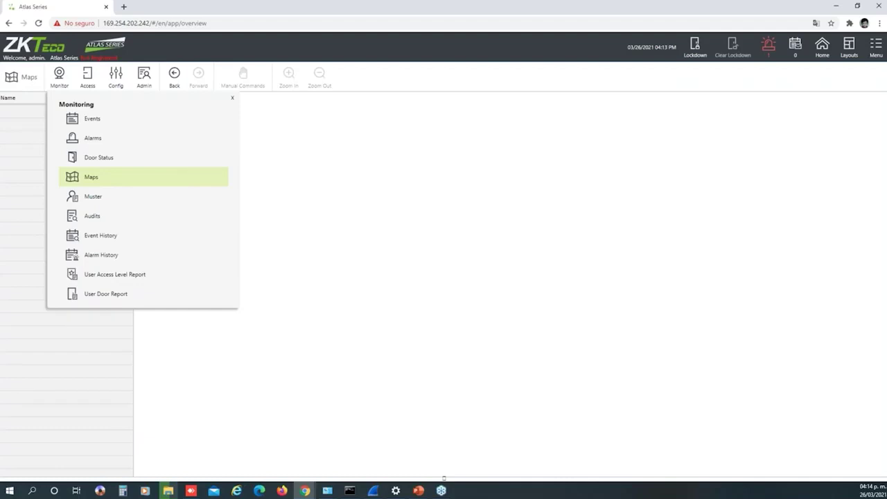
pyautogui.click(91, 200)
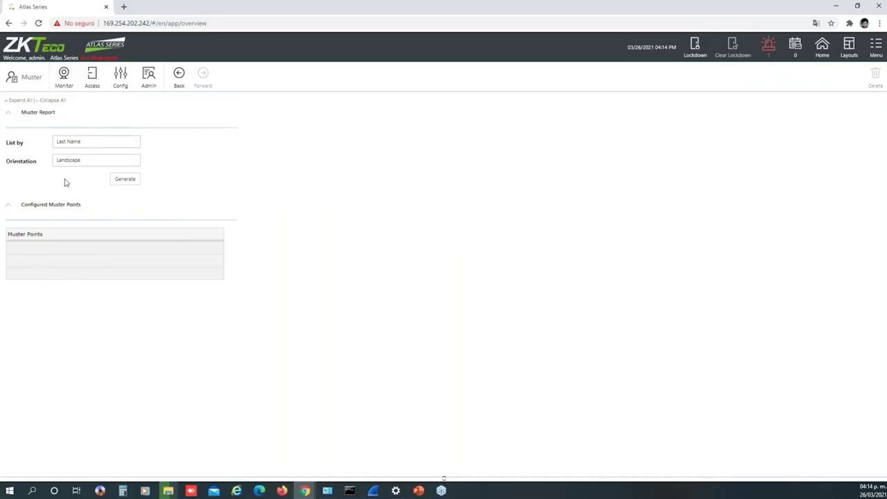
pyautogui.click(63, 78)
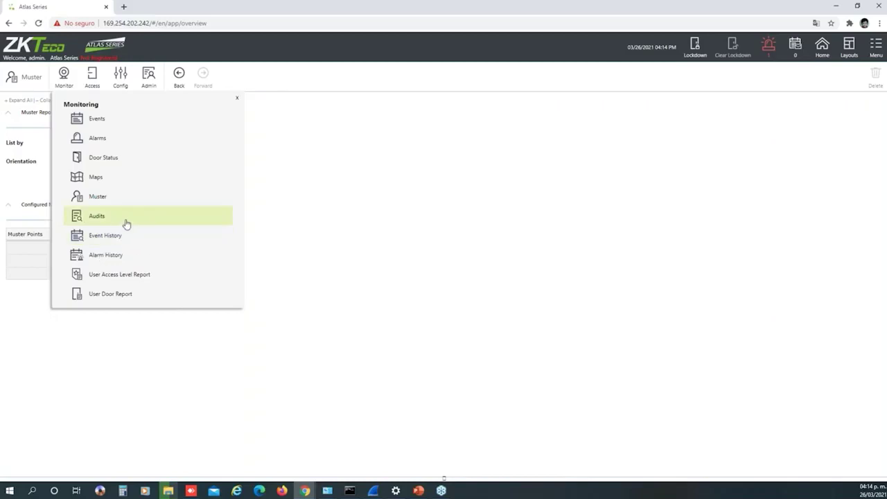
# On the Audits report, check the Audit Type and User options, keeping both at Any/All
pyautogui.click(103, 211)
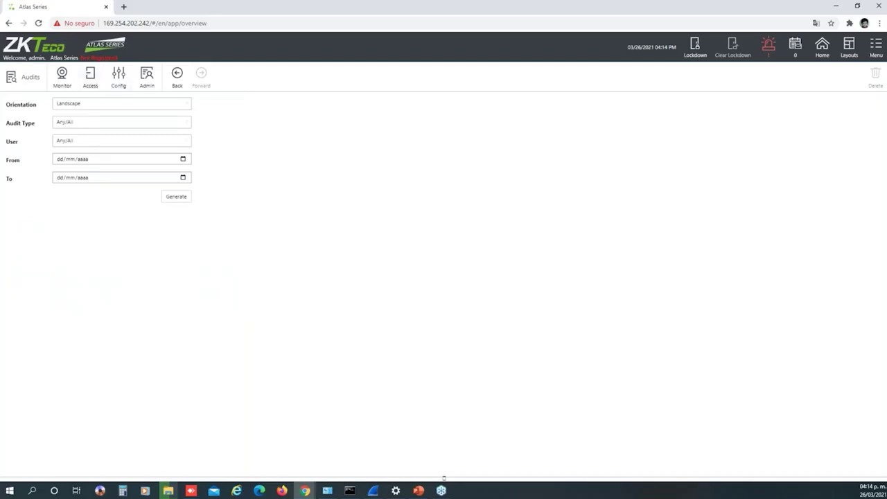
pyautogui.click(74, 126)
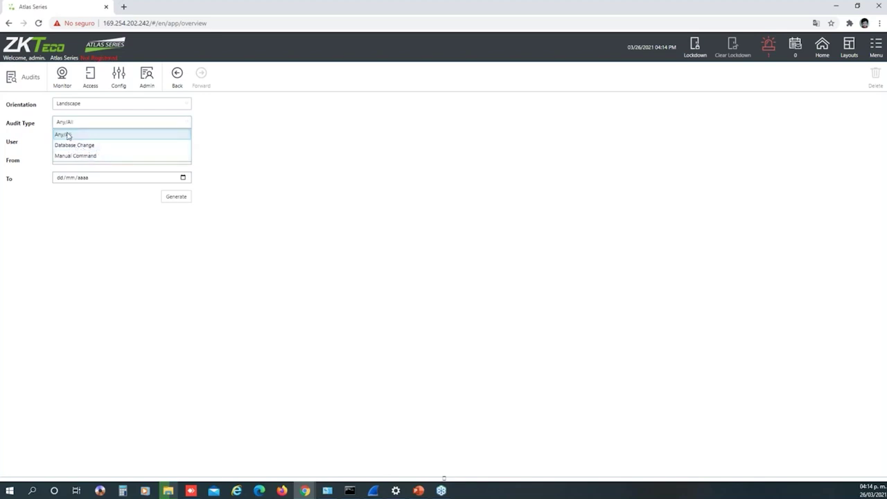
pyautogui.click(67, 134)
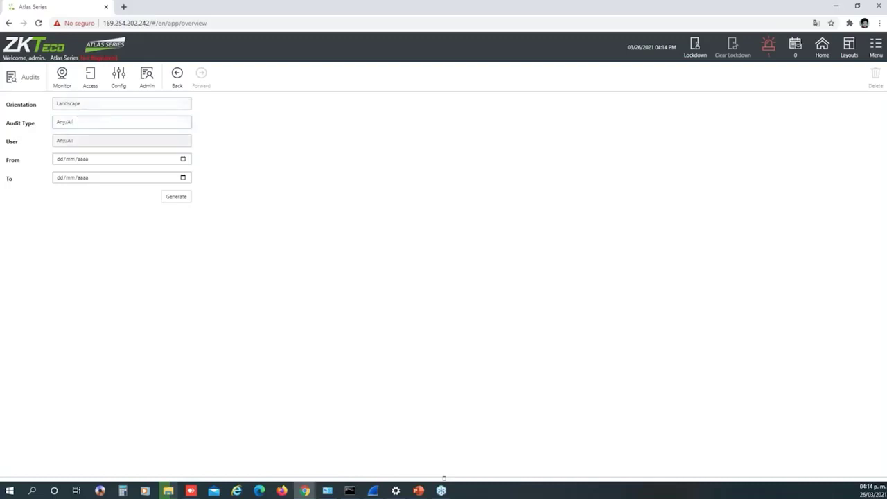
pyautogui.click(74, 142)
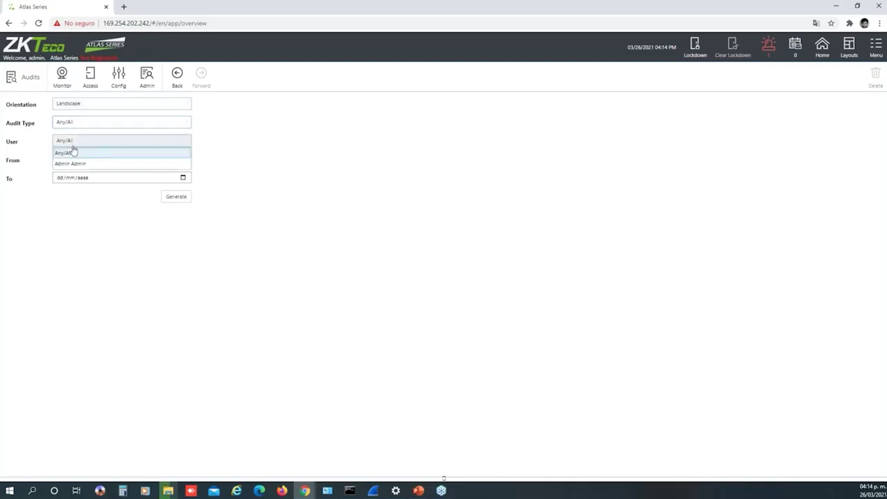
pyautogui.click(71, 150)
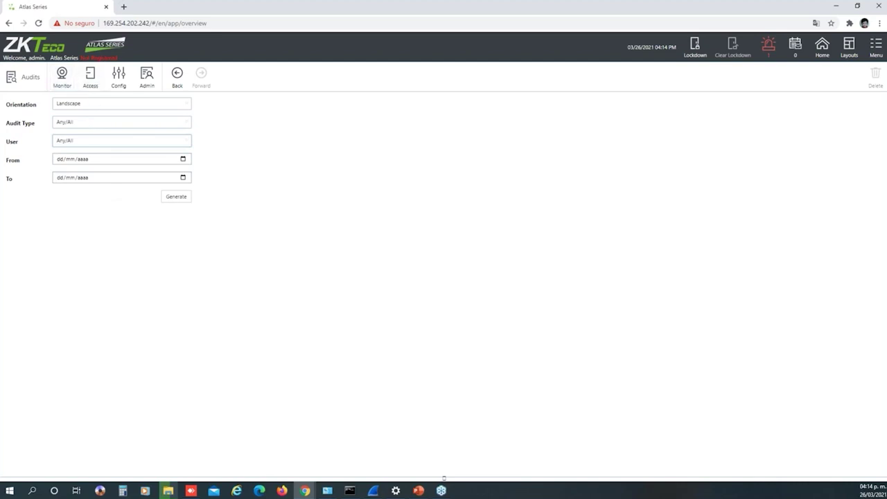
pyautogui.click(60, 158)
pyautogui.click(62, 208)
pyautogui.click(62, 77)
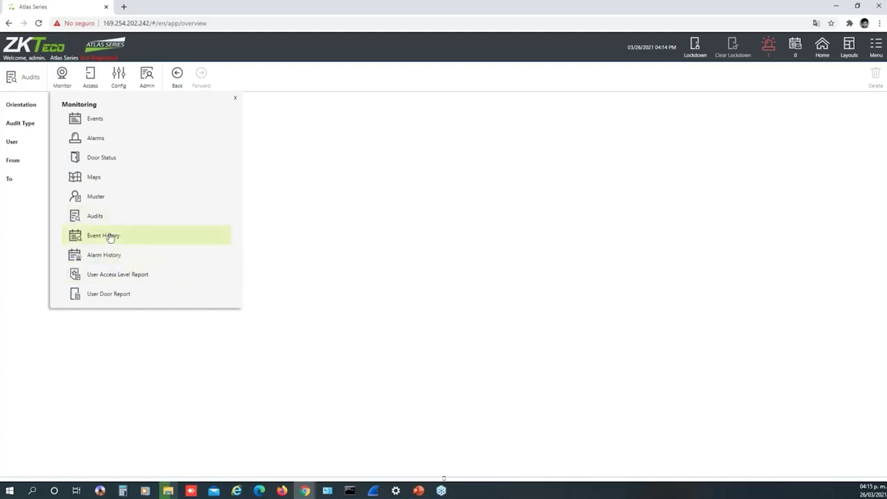
# View the Event History page, then open the User Access Level Report page
pyautogui.click(114, 231)
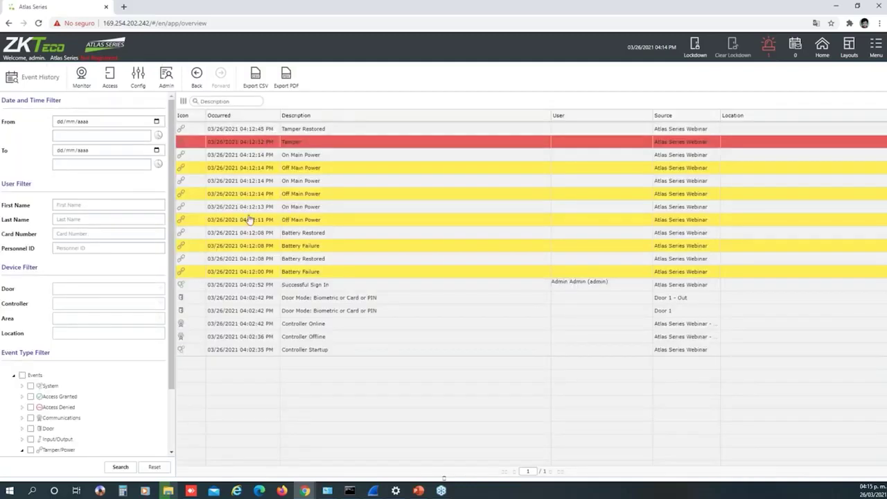
pyautogui.click(81, 78)
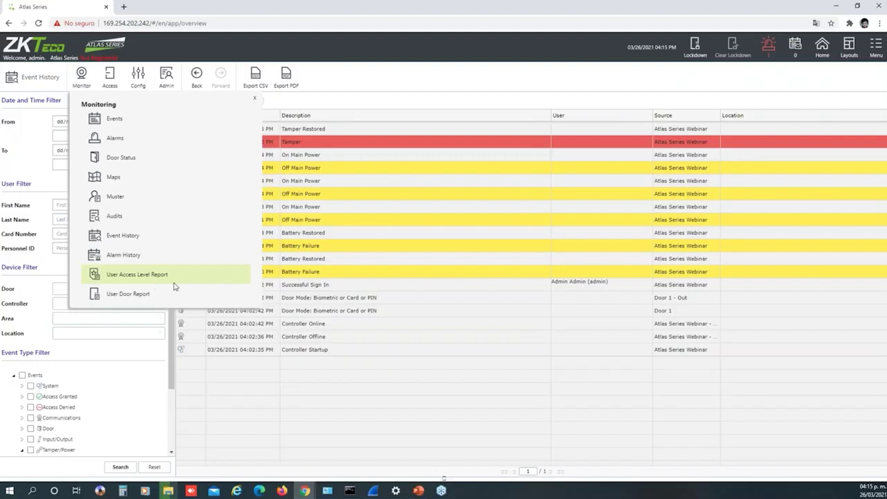
pyautogui.click(122, 275)
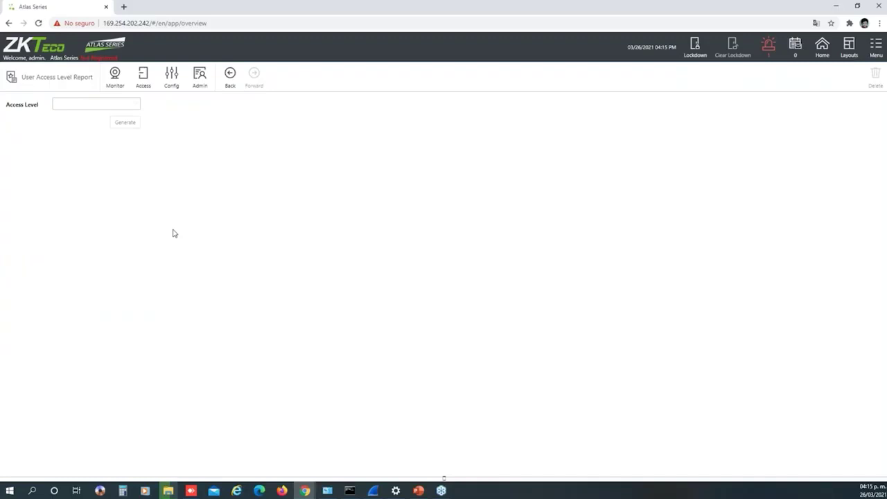
pyautogui.click(117, 86)
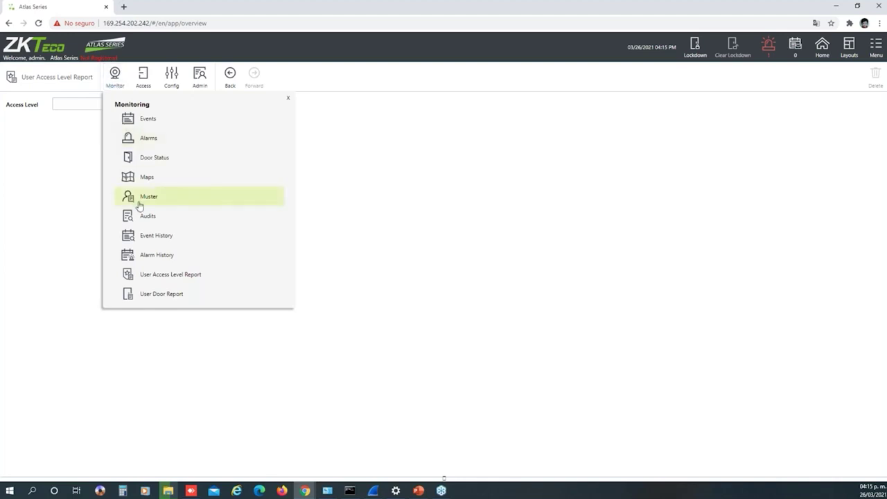
pyautogui.click(138, 201)
pyautogui.click(115, 75)
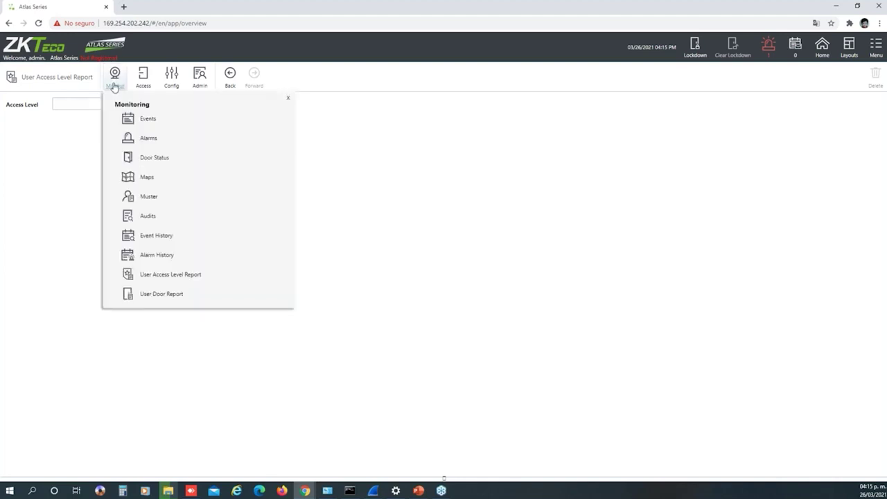
# Select Door 1 for the User Door Report, generate it, and download the Door_Access_Report PDF
pyautogui.click(149, 295)
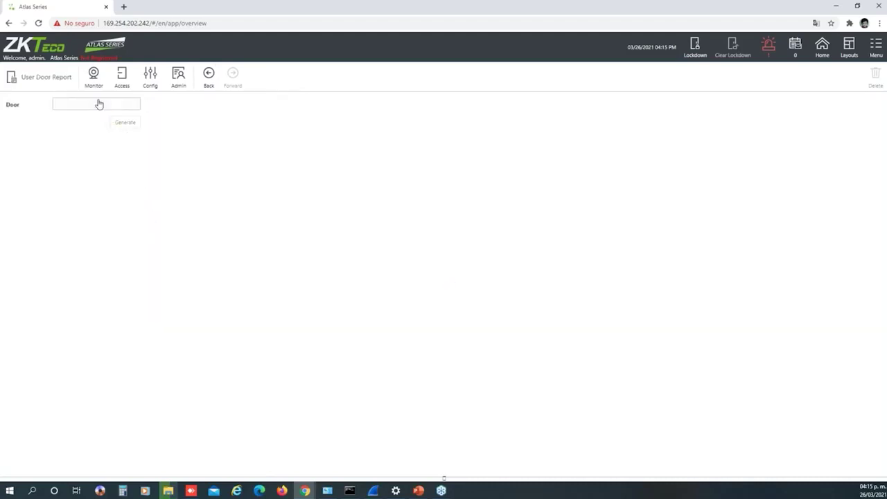
pyautogui.click(99, 104)
pyautogui.click(81, 127)
pyautogui.click(119, 123)
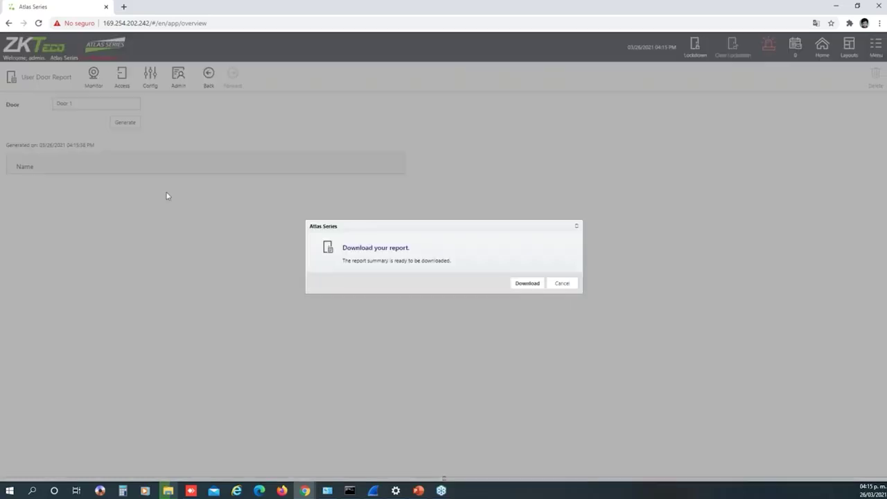
pyautogui.click(526, 283)
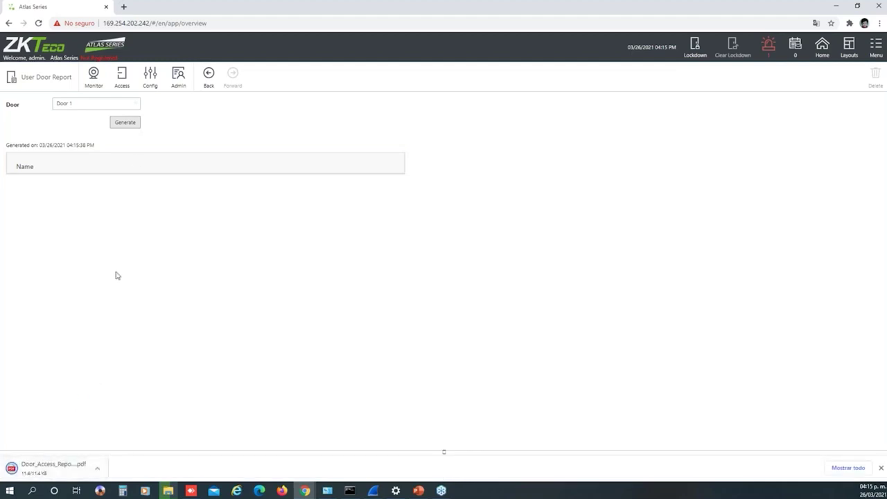
pyautogui.click(122, 84)
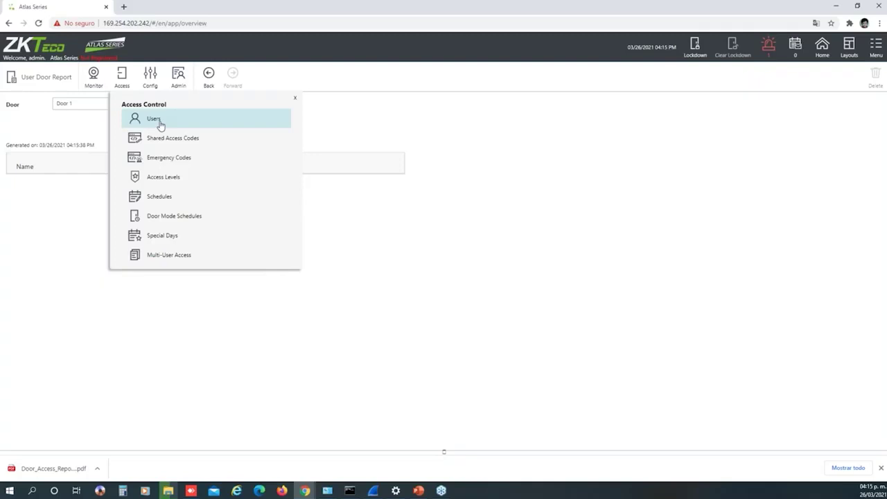
# Create a user with Personnel ID 2, first name 'test', last name 'webinar', and view the roles
pyautogui.click(154, 119)
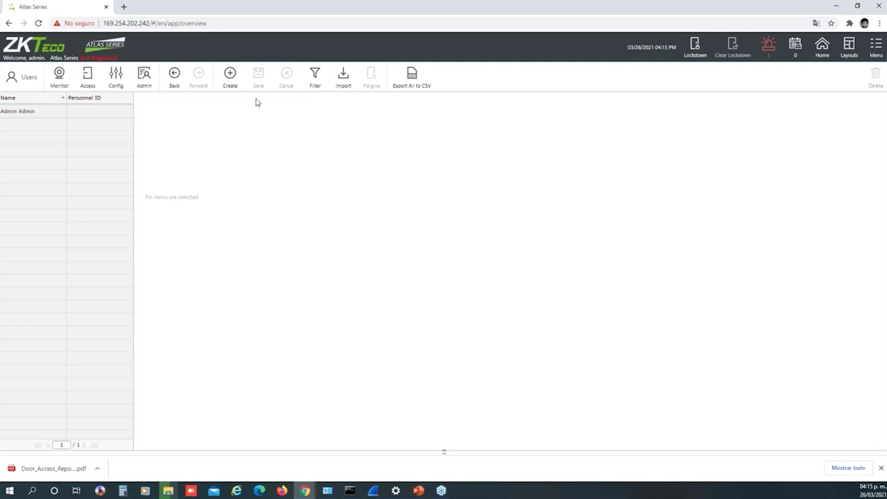
pyautogui.click(231, 83)
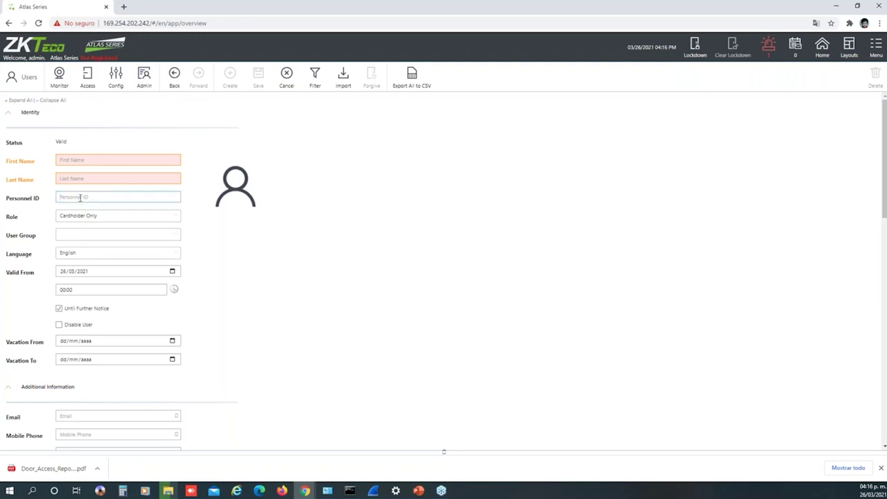
pyautogui.write('2')
pyautogui.click(80, 162)
pyautogui.write('test')
pyautogui.press('Tab')
pyautogui.write('webinar')
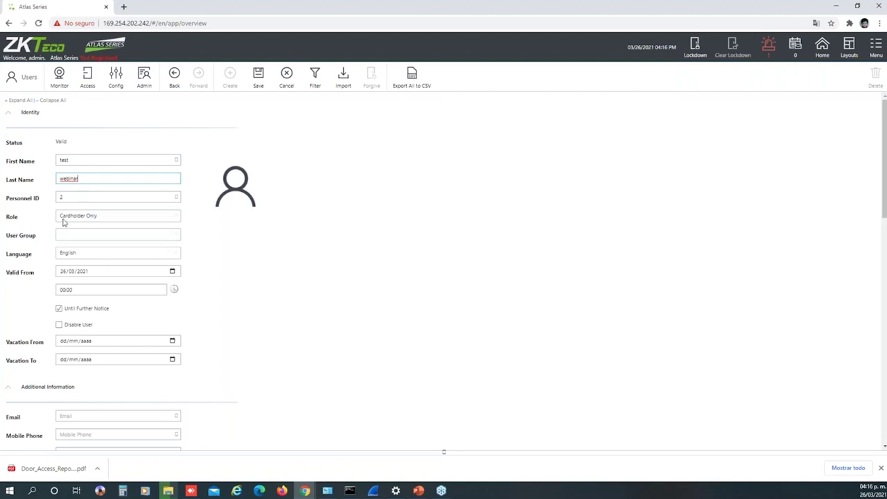
pyautogui.click(85, 220)
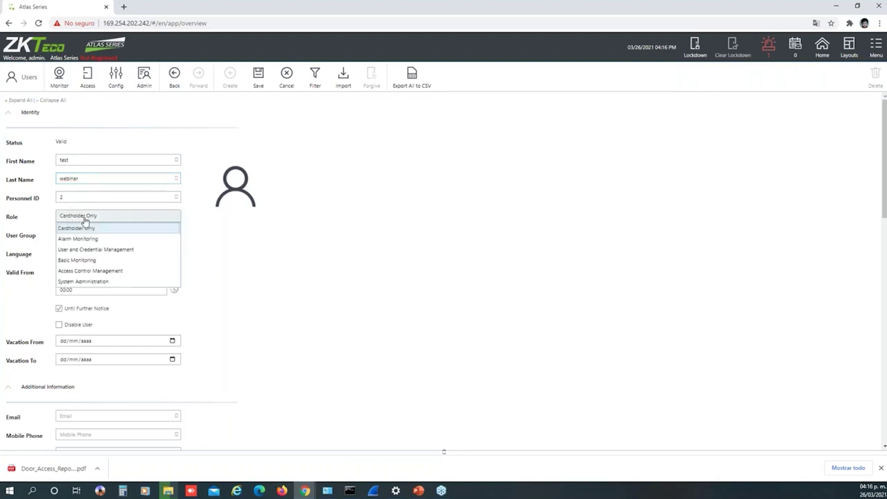
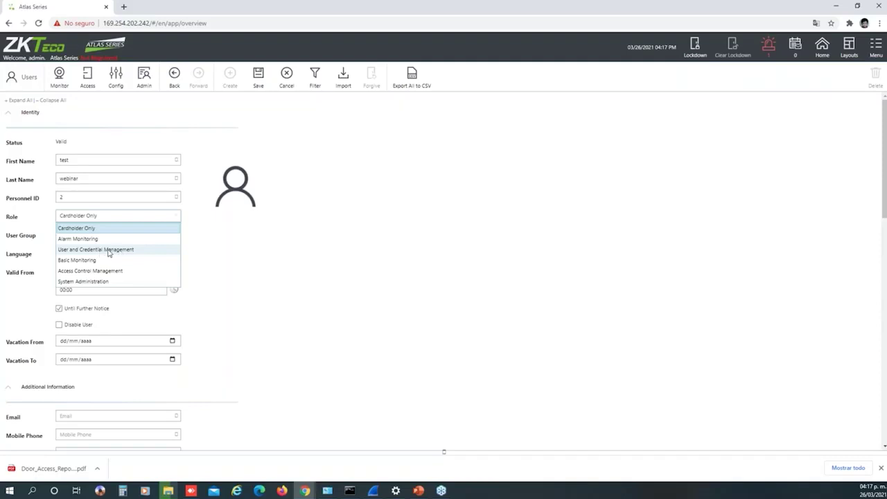
# Try the User and Credential Management role, then set the role back to Cardholder Only with no user group
pyautogui.click(109, 251)
pyautogui.click(108, 218)
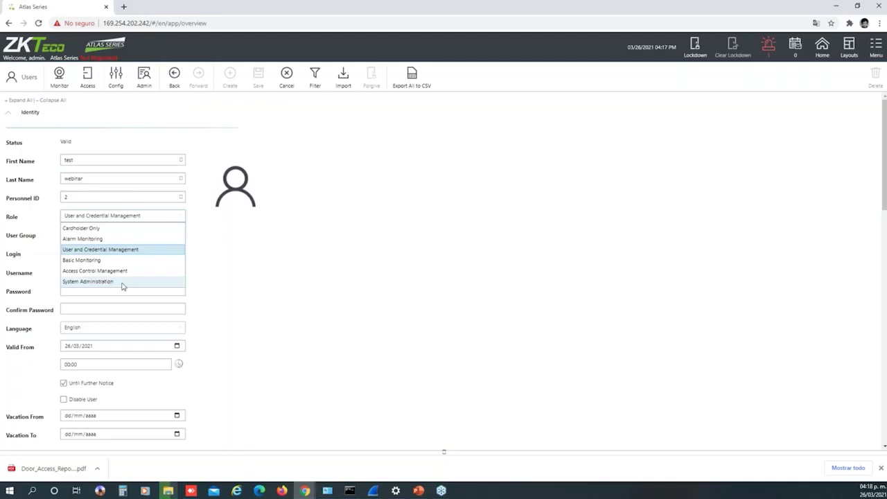
pyautogui.click(226, 289)
pyautogui.click(135, 219)
pyautogui.click(111, 229)
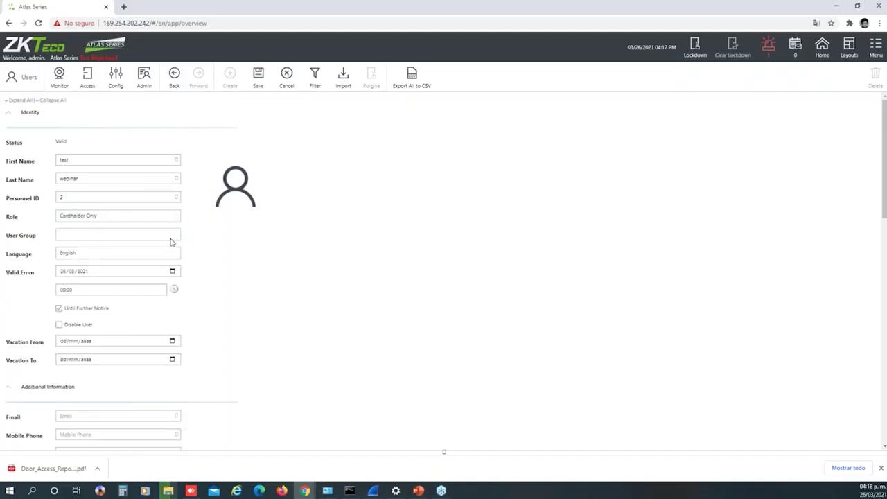
pyautogui.click(88, 241)
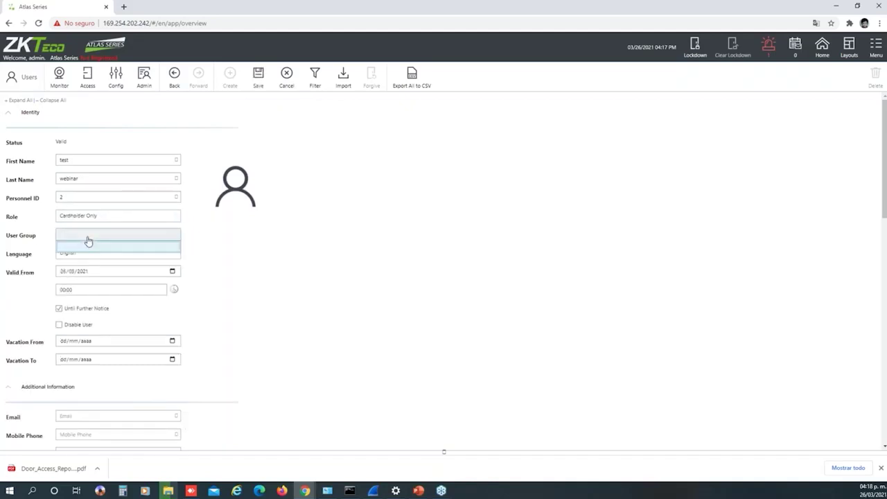
pyautogui.click(183, 240)
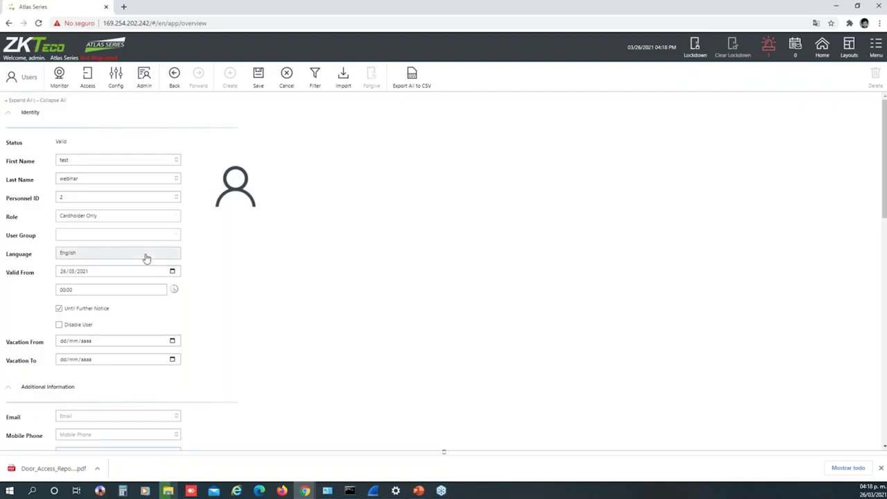
# Keep English as the user's language and 26/03/2021 as the Valid From date
pyautogui.click(147, 258)
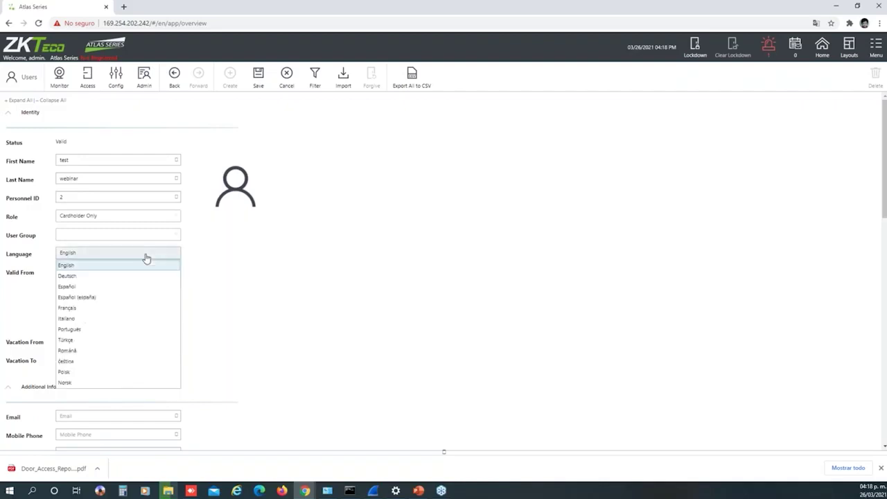
pyautogui.click(192, 275)
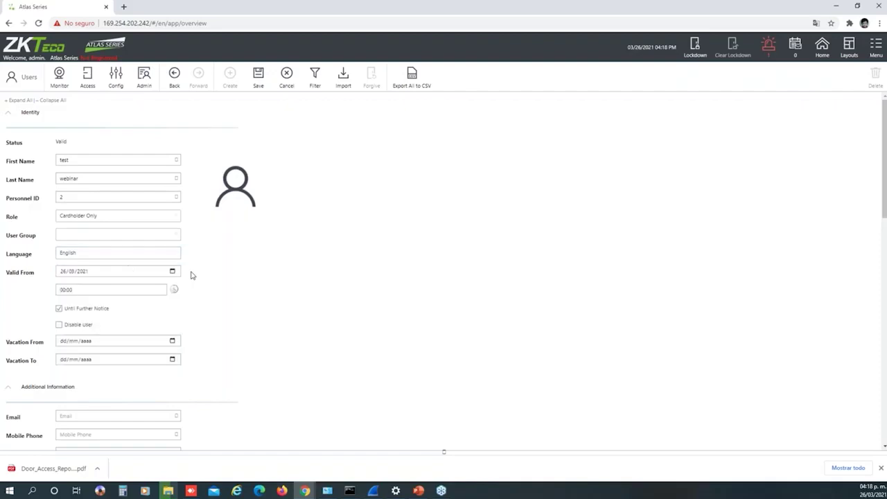
pyautogui.click(79, 274)
pyautogui.click(191, 276)
pyautogui.click(172, 272)
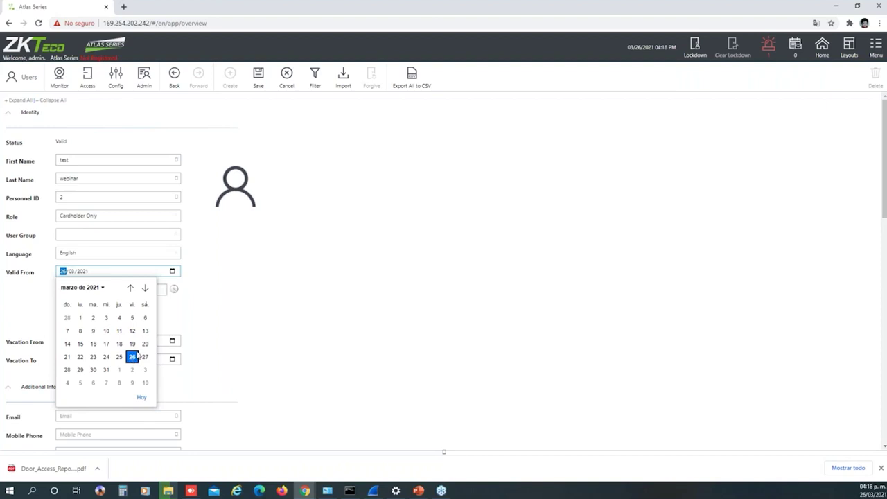
pyautogui.click(197, 267)
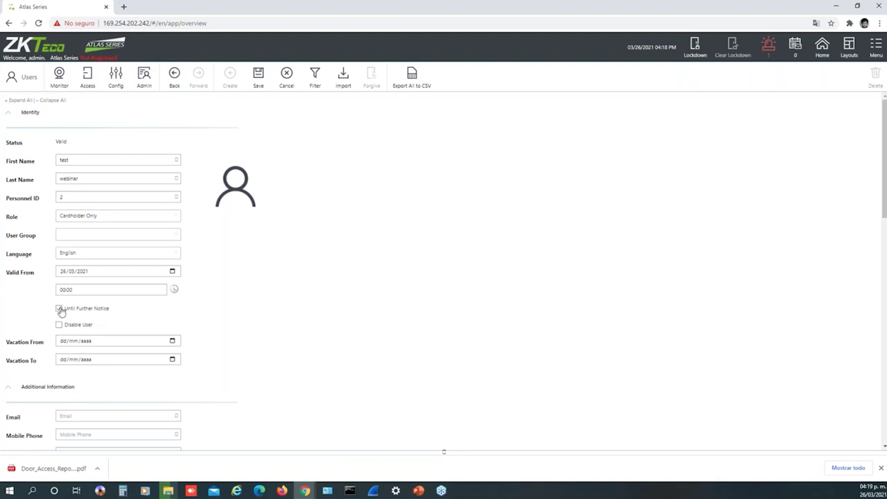
# Make access expire on 27/03/2021 at 23:59 and scroll down to the Access section
pyautogui.click(59, 309)
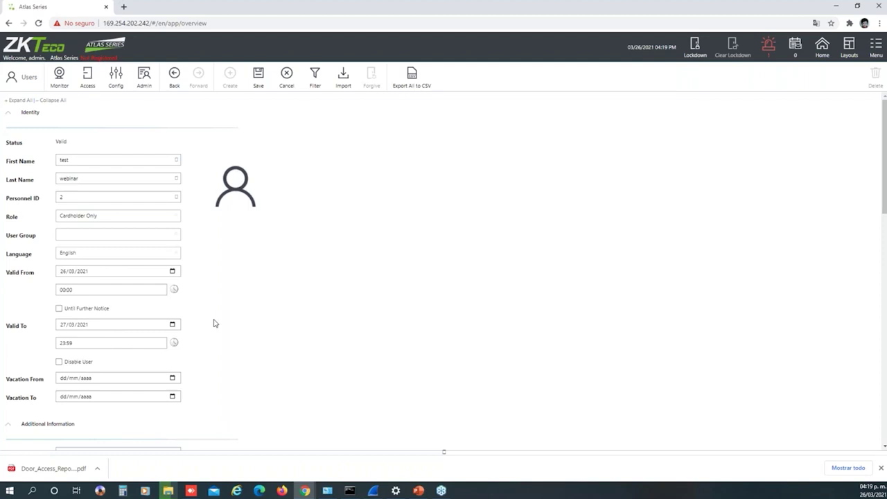
pyautogui.scroll(-2, 214, 323)
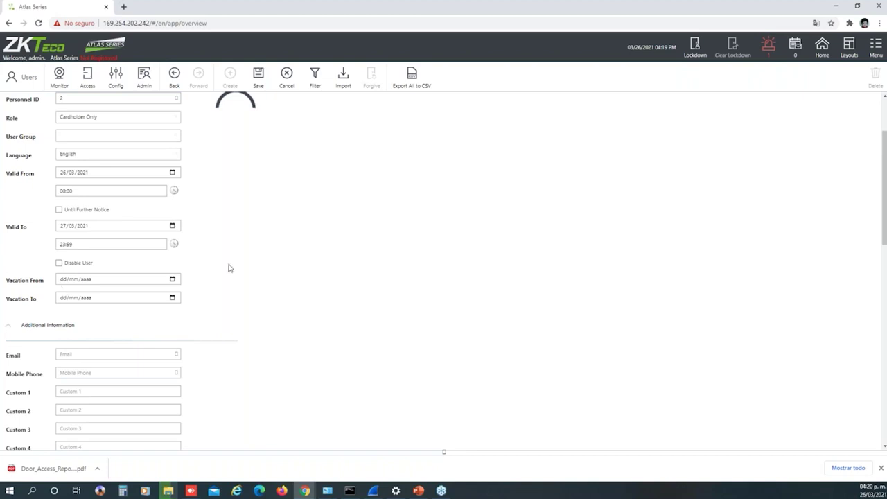
pyautogui.scroll(-2, 229, 267)
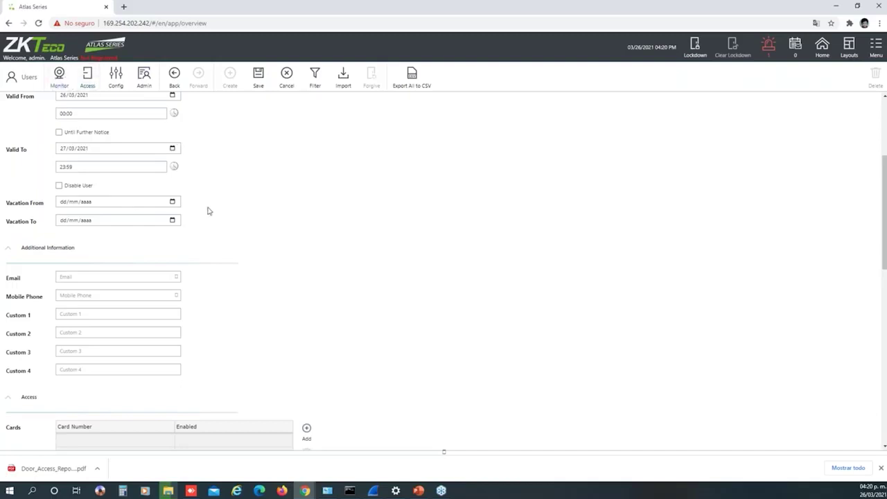
pyautogui.scroll(-1, 180, 213)
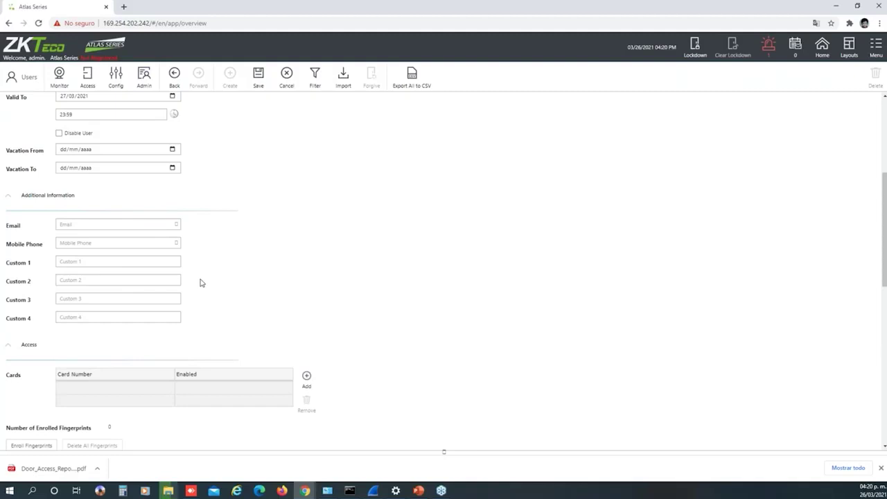
pyautogui.scroll(-3, 200, 282)
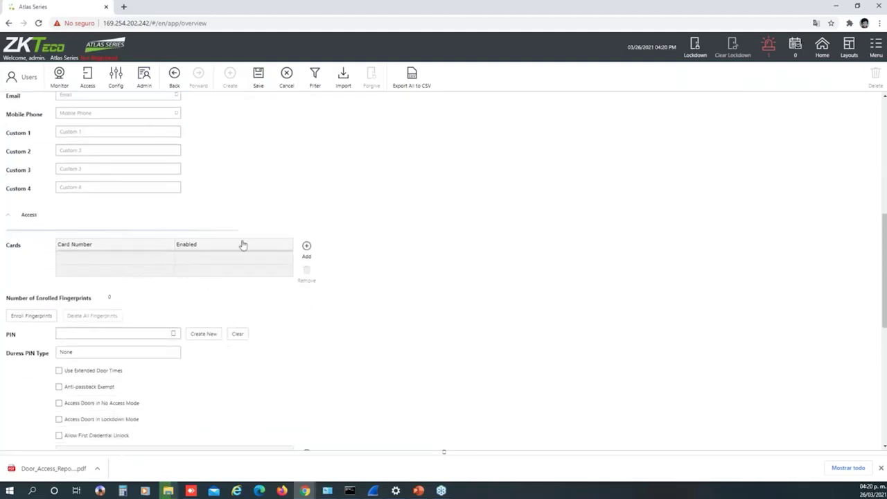
# Add a new enabled card under Access and enter its card number
pyautogui.click(245, 217)
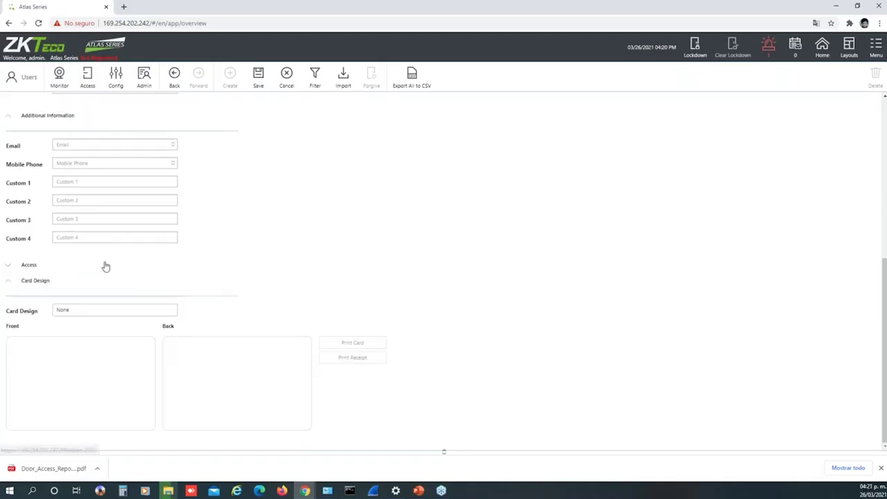
pyautogui.click(10, 269)
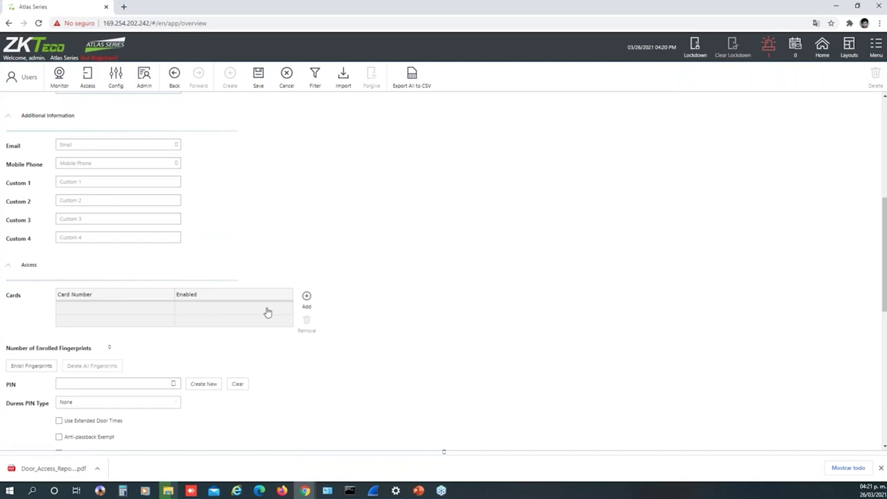
pyautogui.click(307, 300)
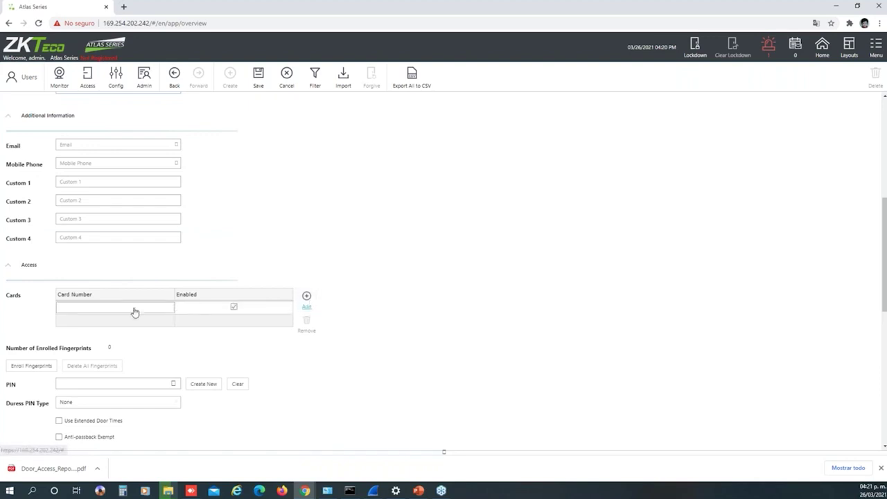
pyautogui.click(106, 307)
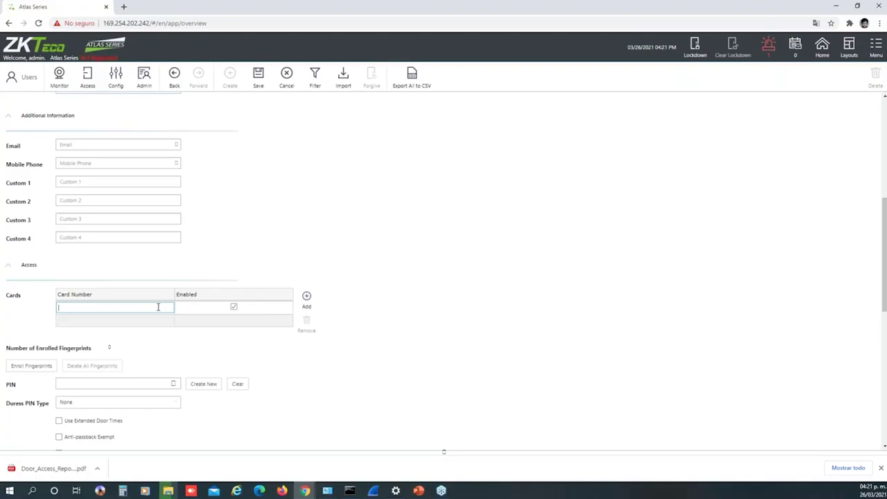
pyautogui.write('1234')
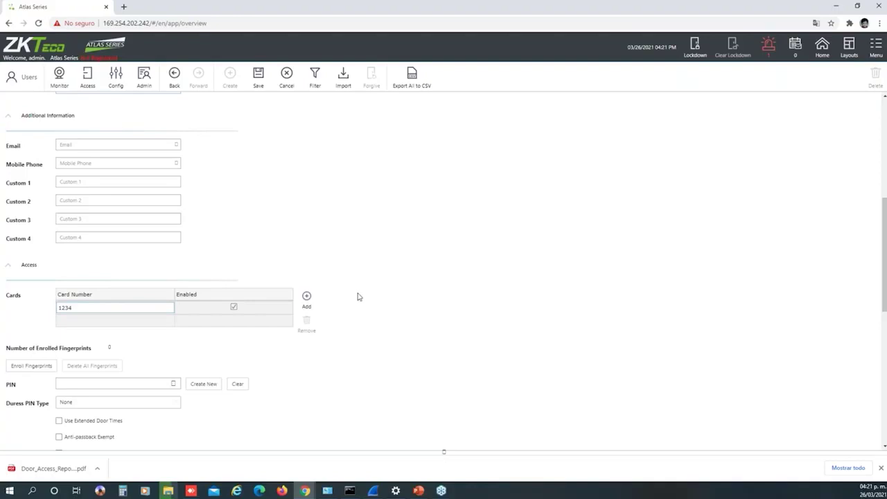
pyautogui.scroll(-2, 358, 297)
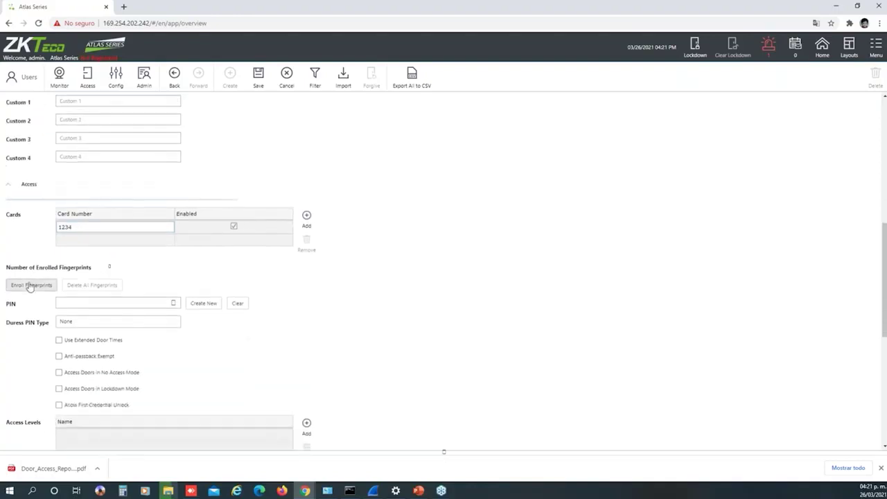
pyautogui.click(30, 286)
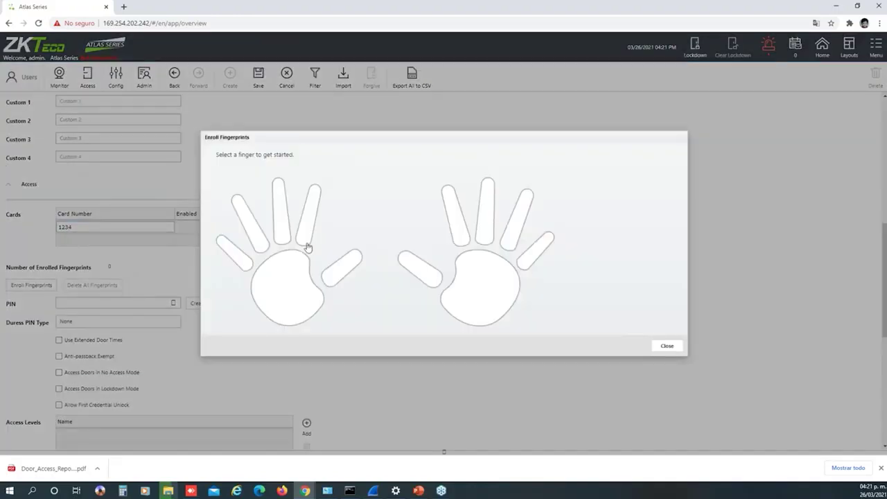
pyautogui.click(460, 231)
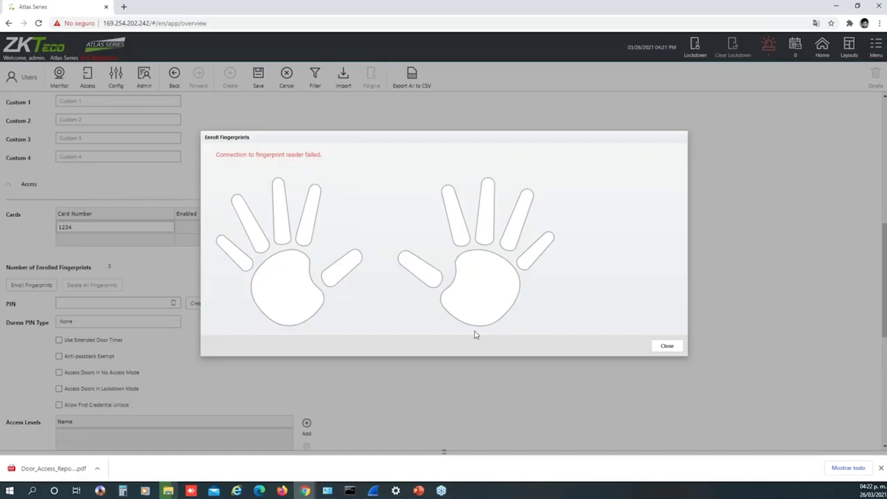
pyautogui.click(666, 345)
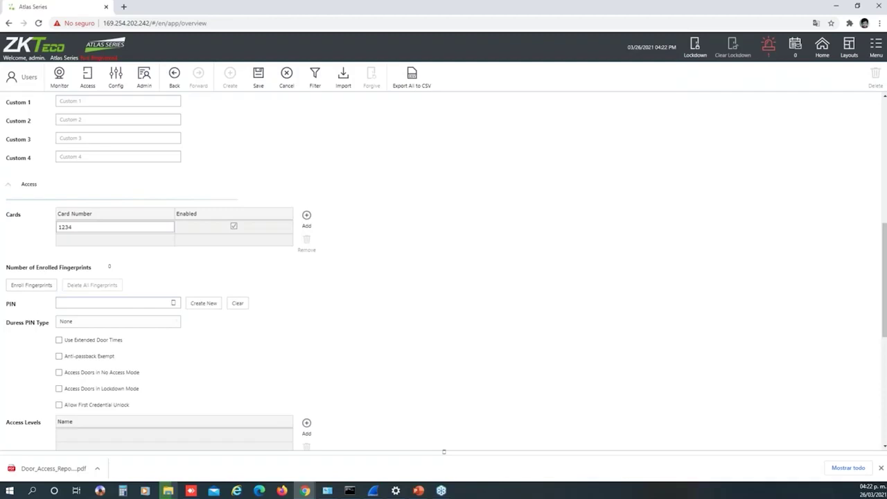
# Enter the user's PIN, correcting one digit
pyautogui.click(76, 303)
pyautogui.write('245')
pyautogui.click(64, 302)
pyautogui.write('345')
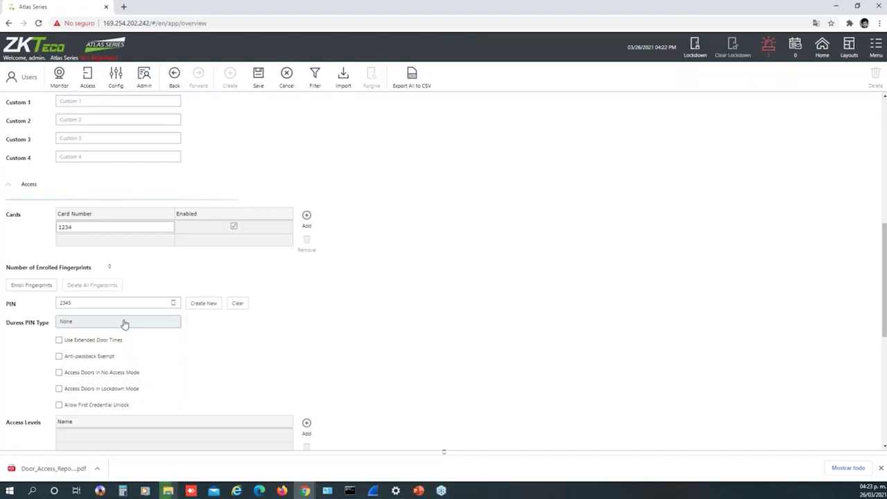
# Set Duress PIN Type to Explicit and fill in the duress PIN
pyautogui.click(124, 324)
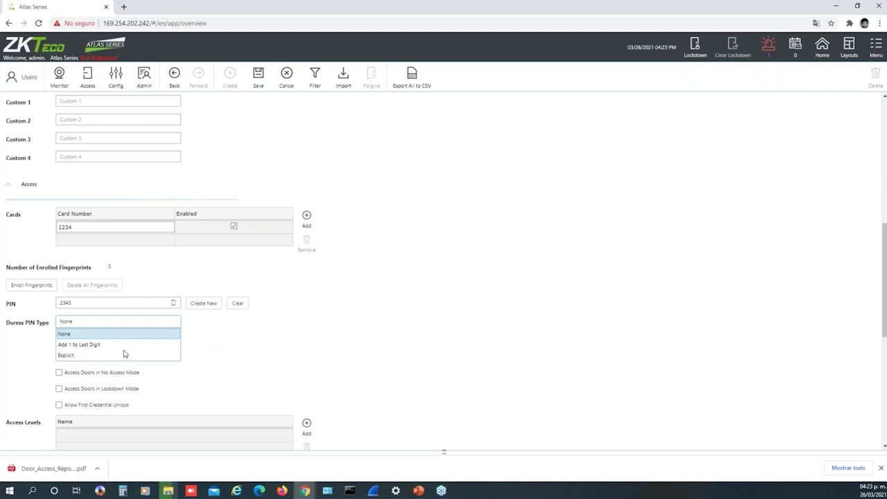
pyautogui.click(74, 356)
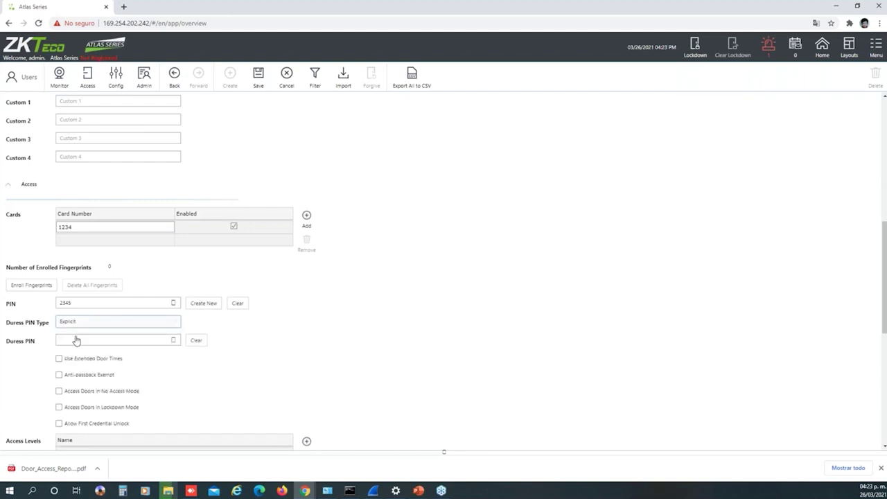
pyautogui.click(72, 339)
pyautogui.write('5432')
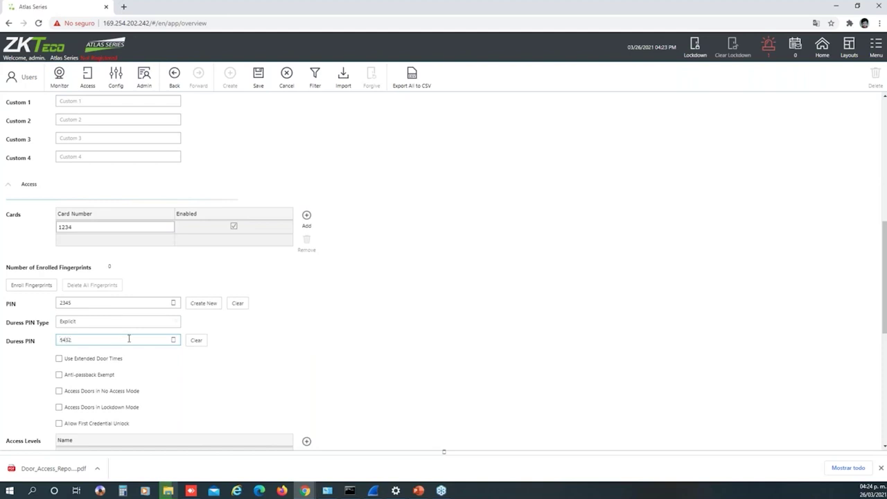
pyautogui.click(257, 341)
pyautogui.scroll(-1, 257, 342)
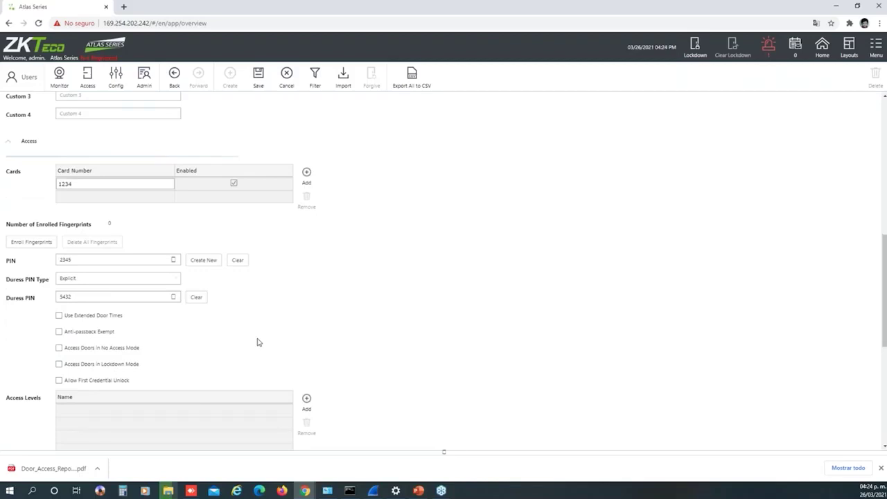
pyautogui.scroll(2, 257, 341)
pyautogui.scroll(-2, 252, 340)
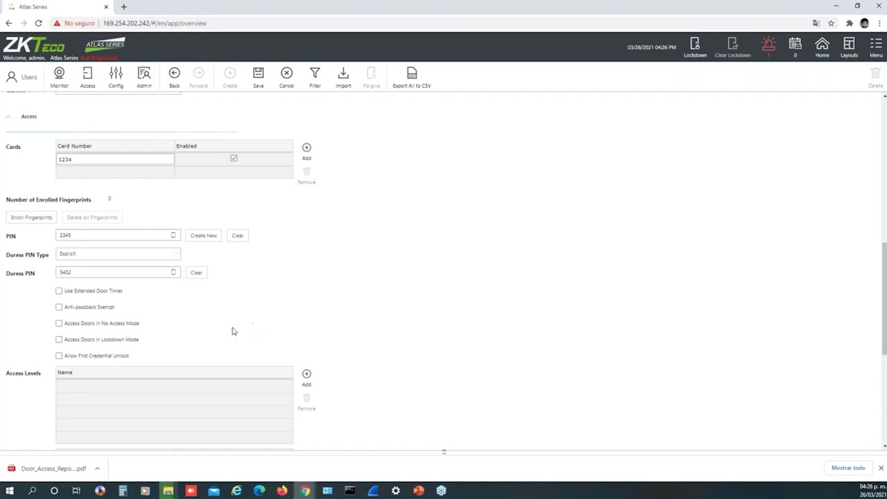
pyautogui.scroll(-2, 334, 317)
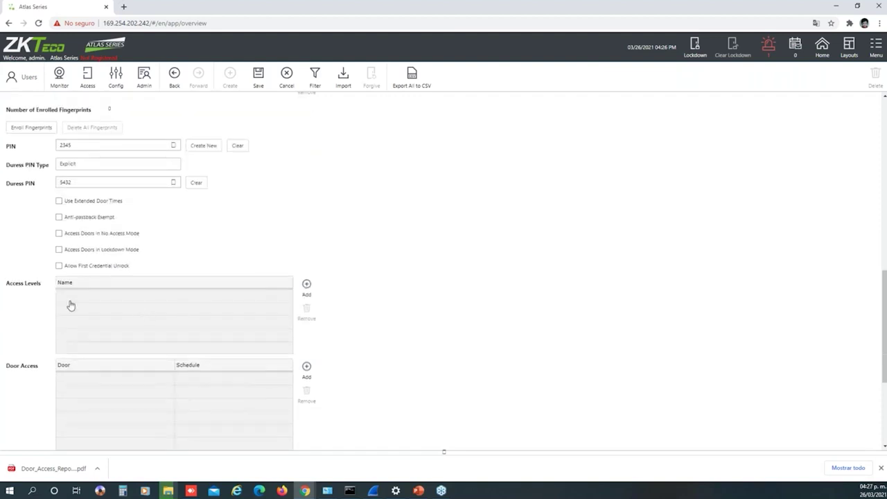
pyautogui.click(307, 285)
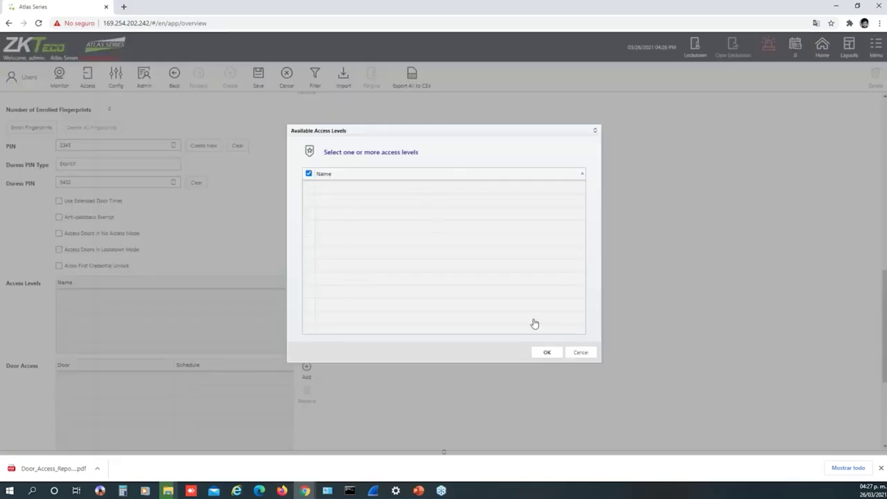
pyautogui.click(580, 353)
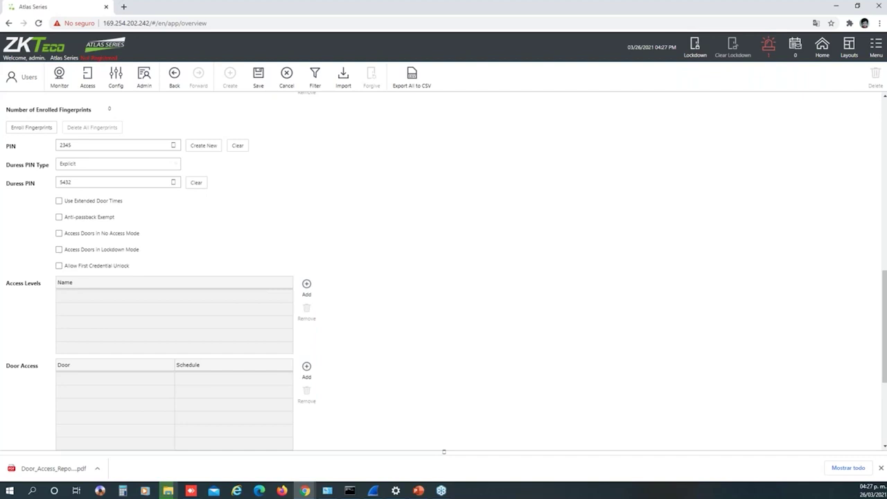
pyautogui.scroll(-2, 379, 340)
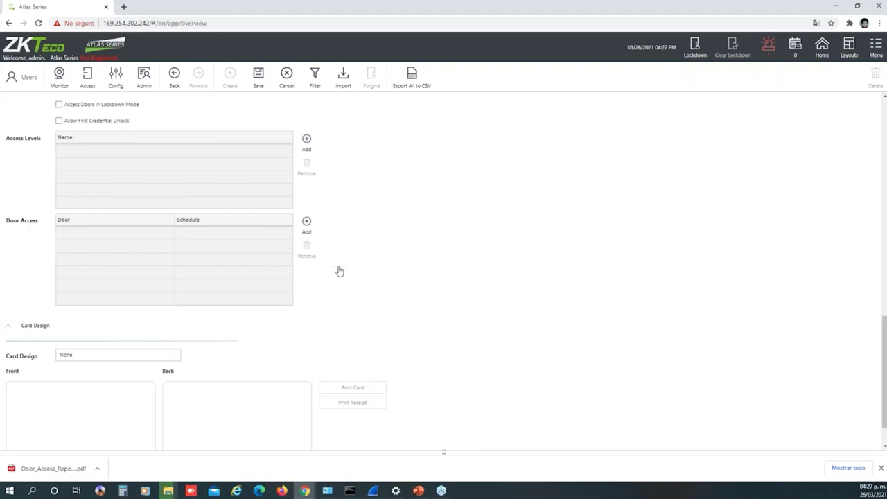
pyautogui.scroll(-1, 340, 271)
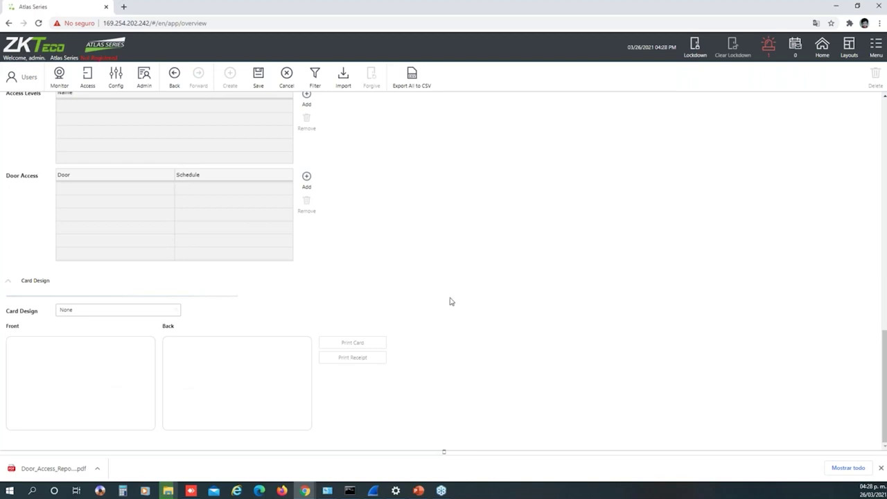
pyautogui.scroll(10, 453, 298)
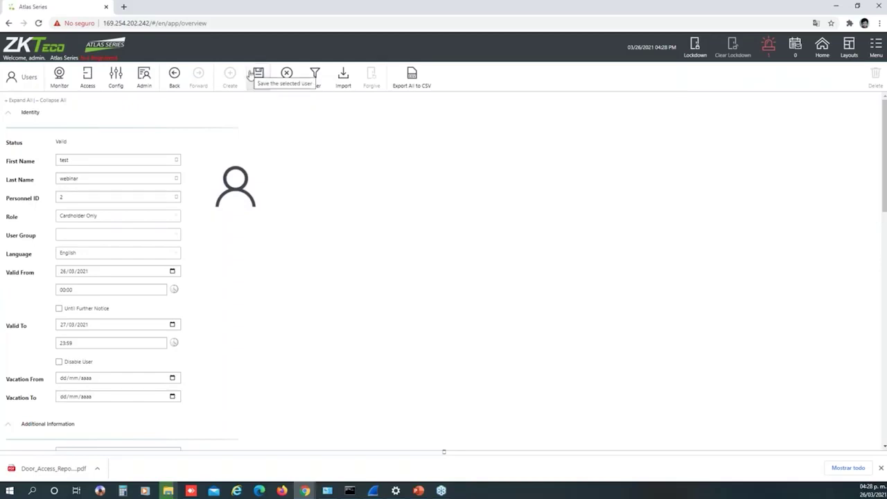
# Save the test webinar user, open its record, then start and cancel a new user
pyautogui.click(255, 74)
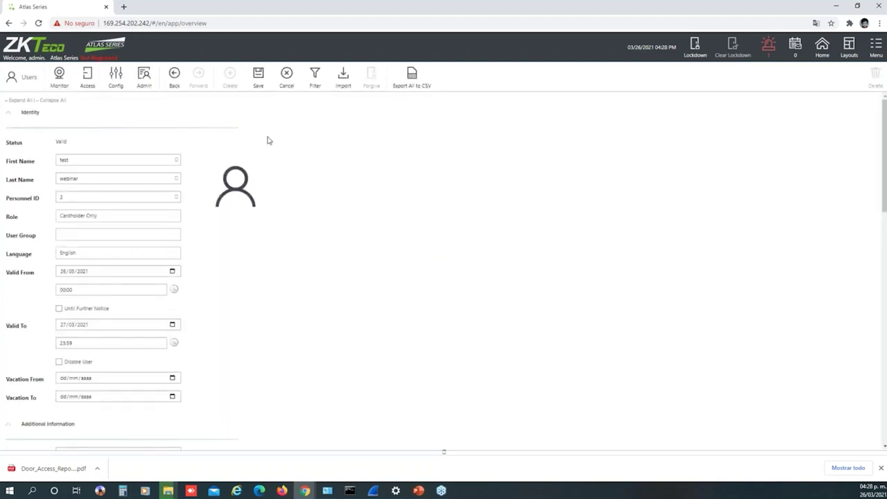
pyautogui.click(42, 125)
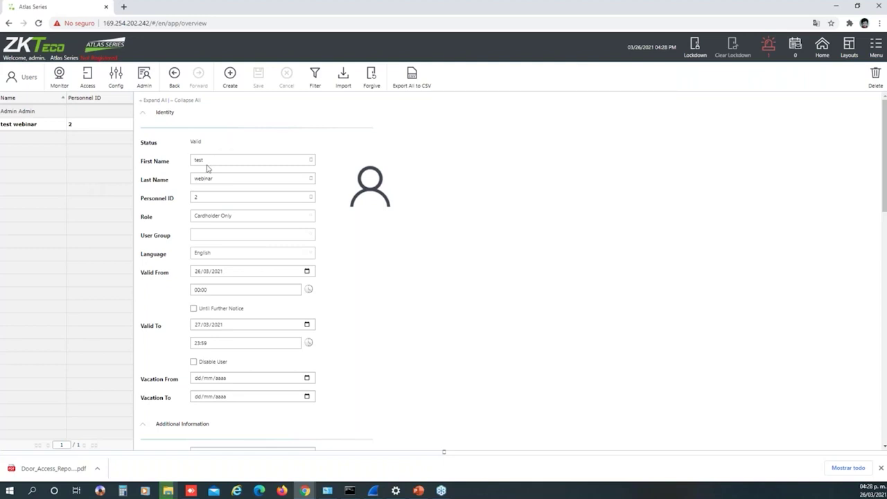
pyautogui.click(231, 82)
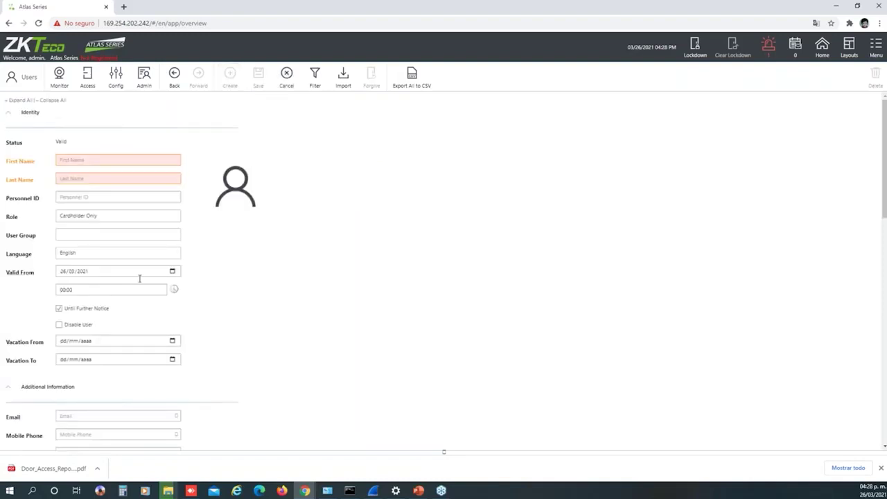
pyautogui.click(286, 85)
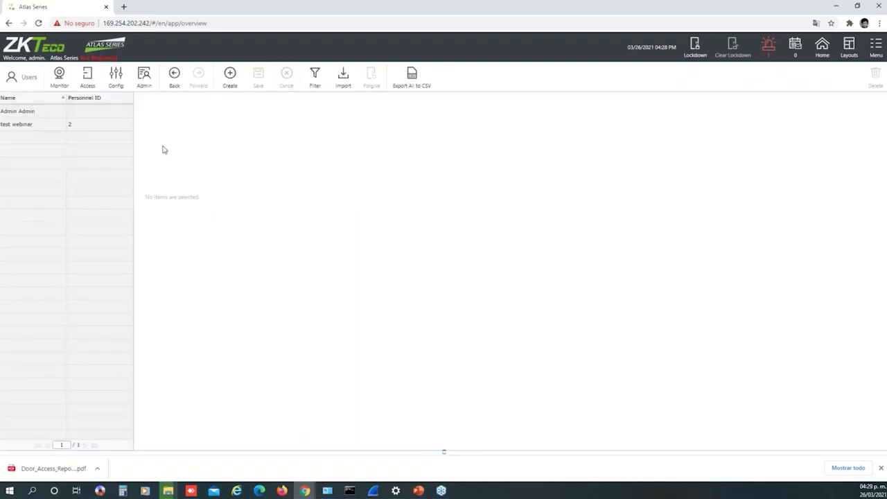
# Reopen test webinar, back out of deleting it, and bring up the Access menu
pyautogui.click(34, 129)
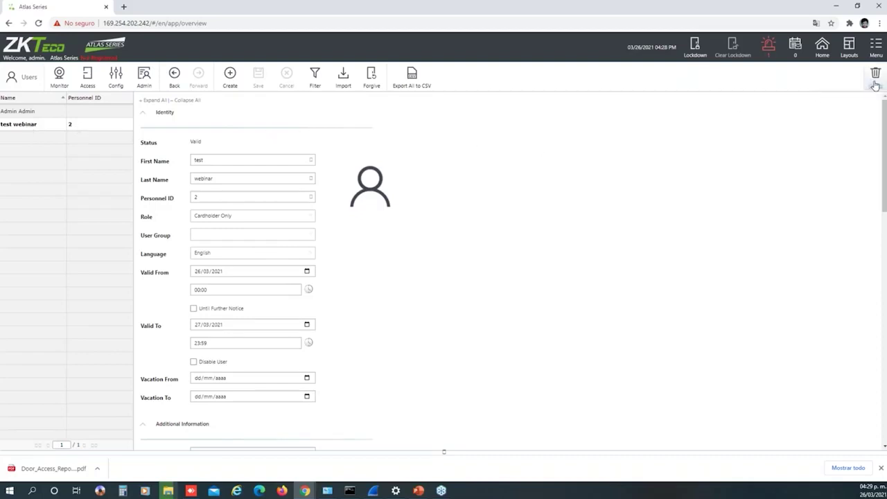
pyautogui.click(874, 82)
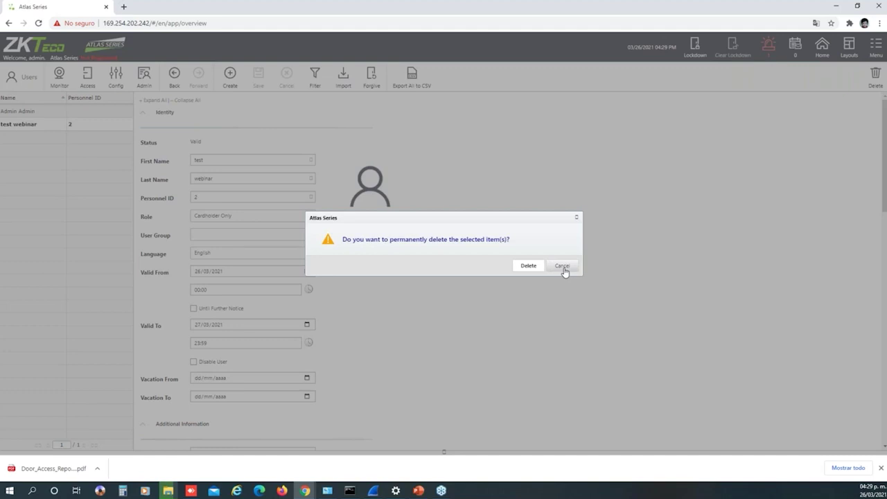
pyautogui.click(562, 267)
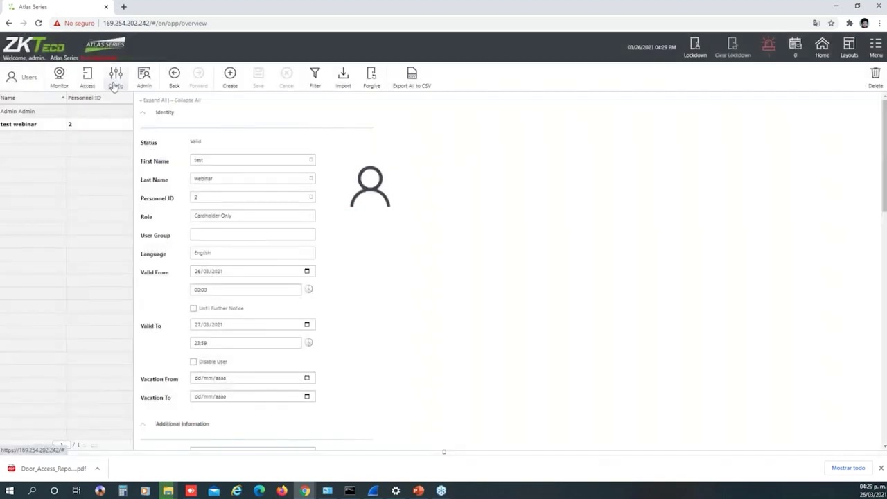
pyautogui.click(86, 82)
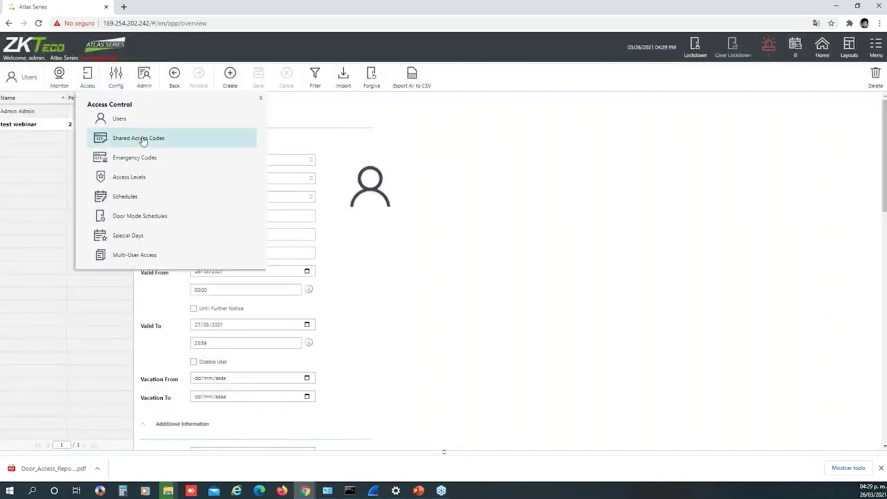
# Open the Shared Access Codes page, which lists no codes, and reopen the Access menu
pyautogui.click(178, 142)
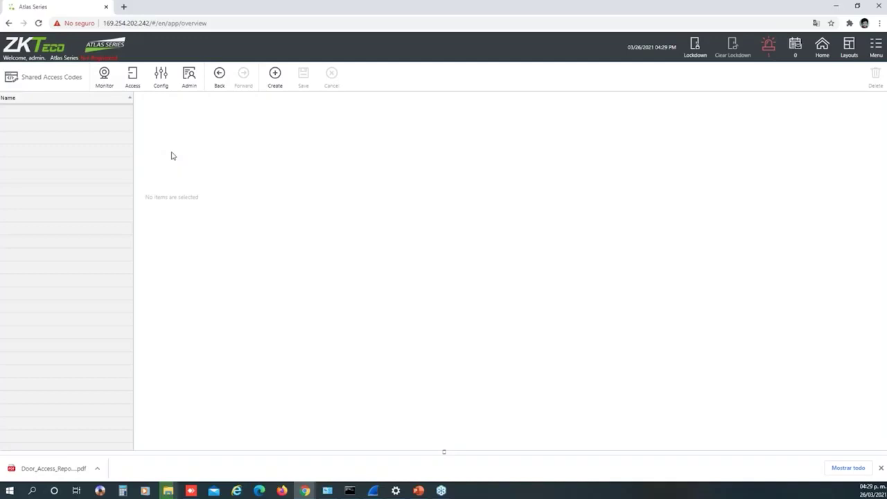
pyautogui.click(133, 78)
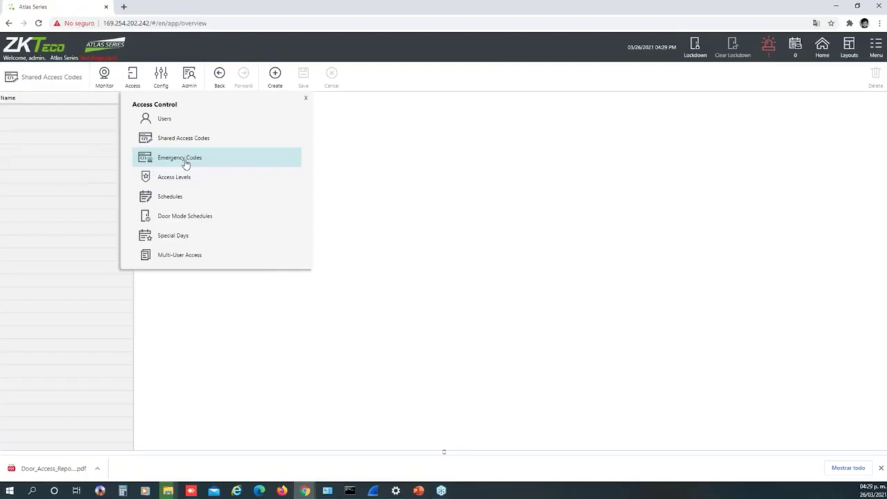
# Open Emergency Codes, start a new emergency code, then cancel it unsaved
pyautogui.click(197, 165)
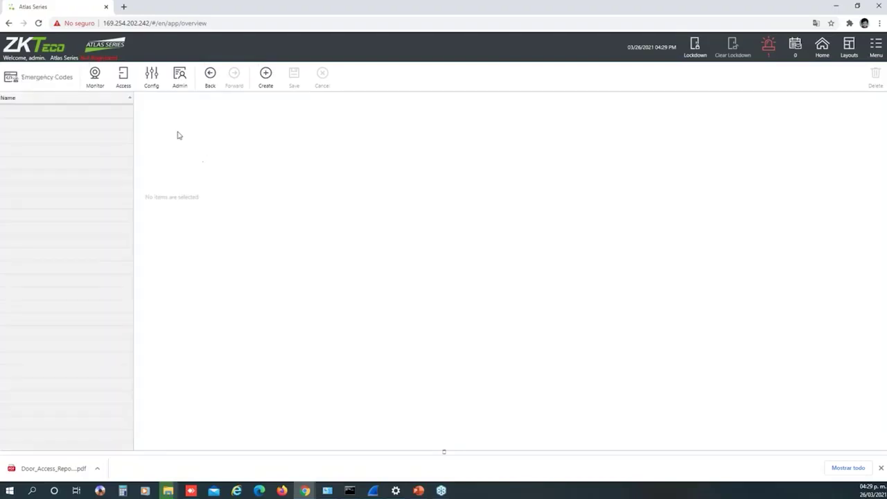
pyautogui.click(271, 84)
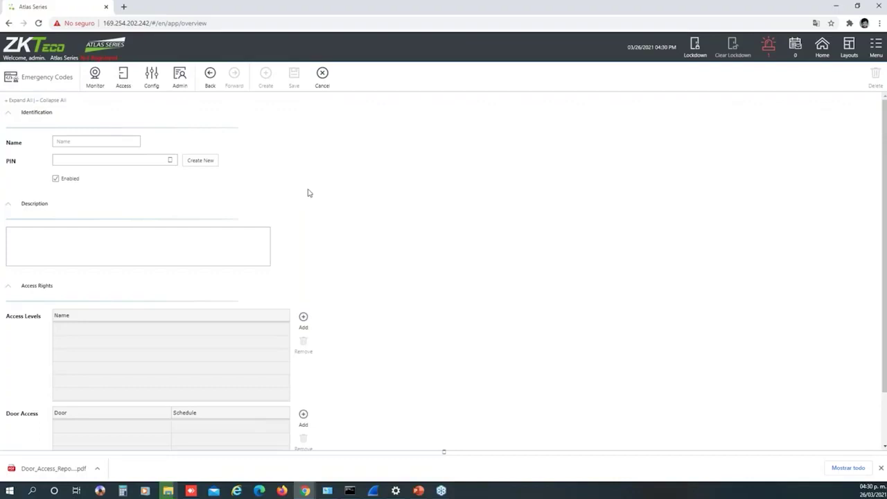
pyautogui.scroll(-2, 321, 224)
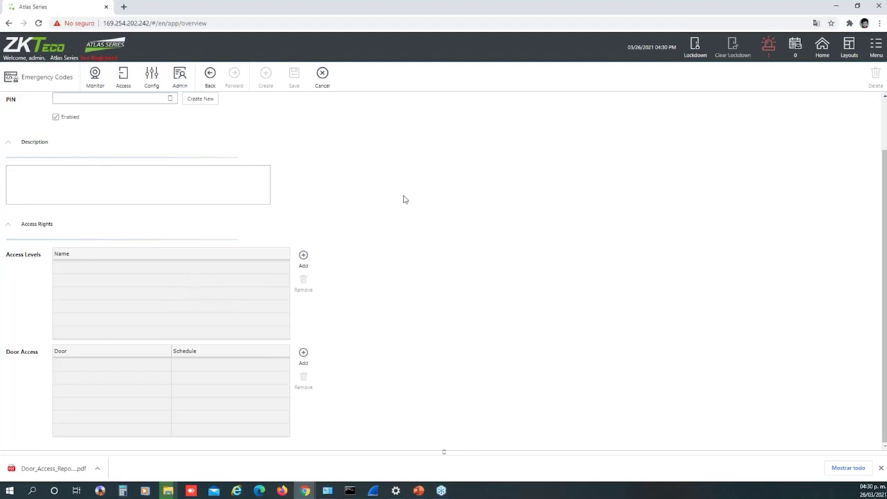
pyautogui.scroll(2, 405, 200)
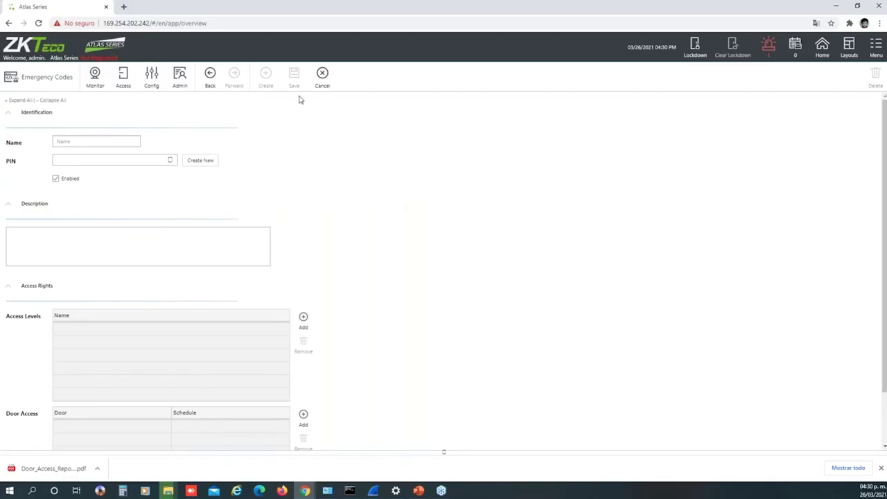
pyautogui.click(323, 76)
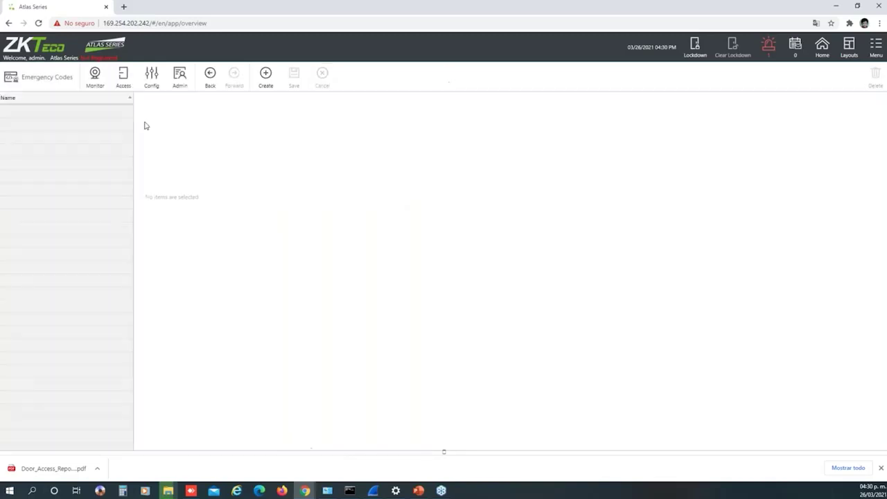
pyautogui.click(150, 82)
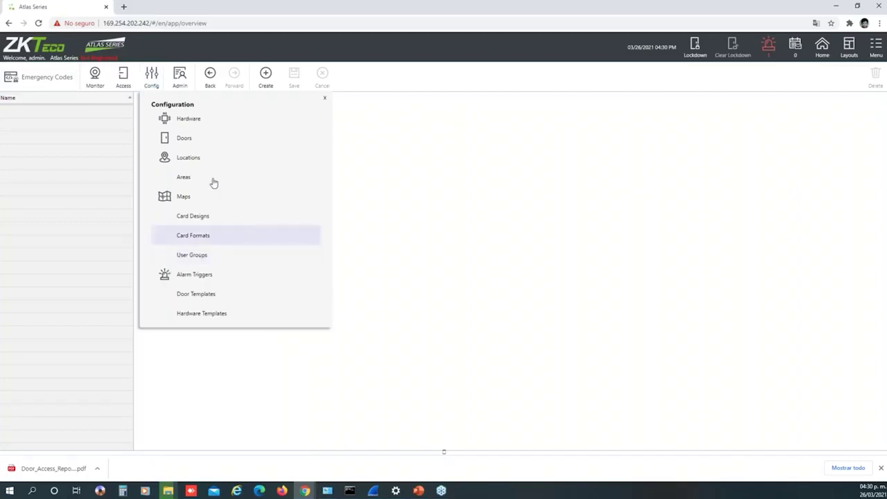
# Go to Access Levels and create a blank new access level with no doors or schedules
pyautogui.click(124, 78)
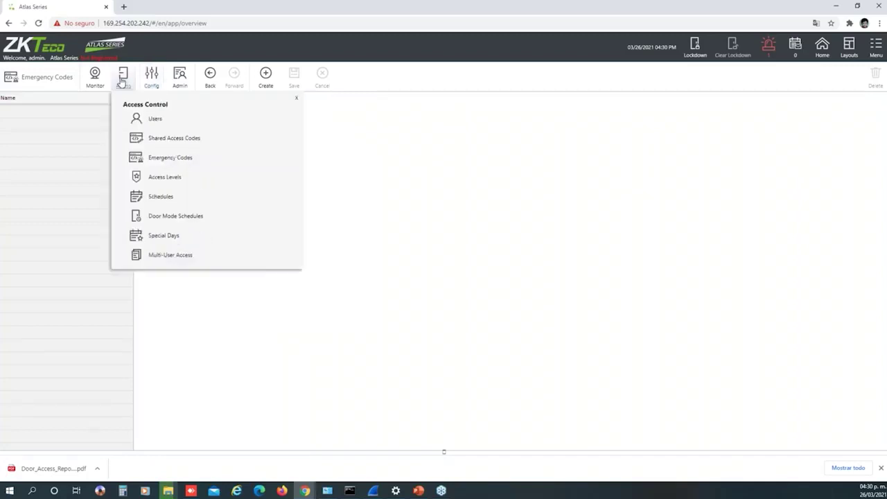
pyautogui.click(175, 178)
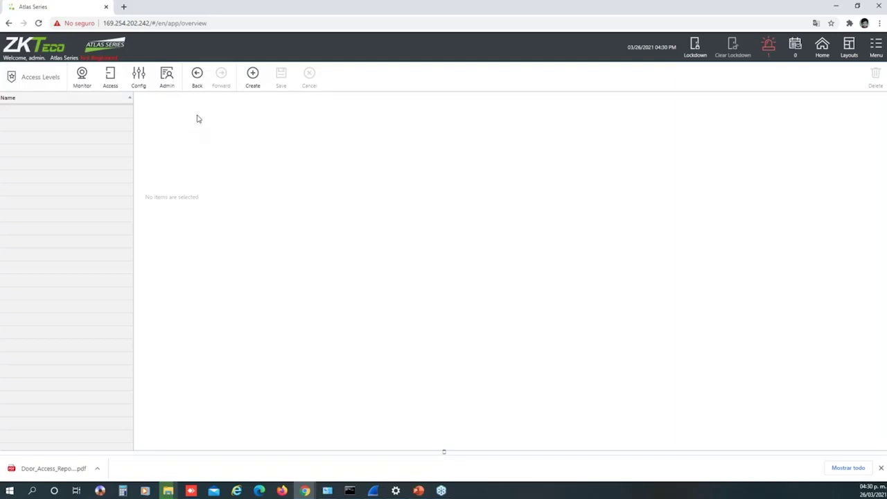
pyautogui.click(255, 78)
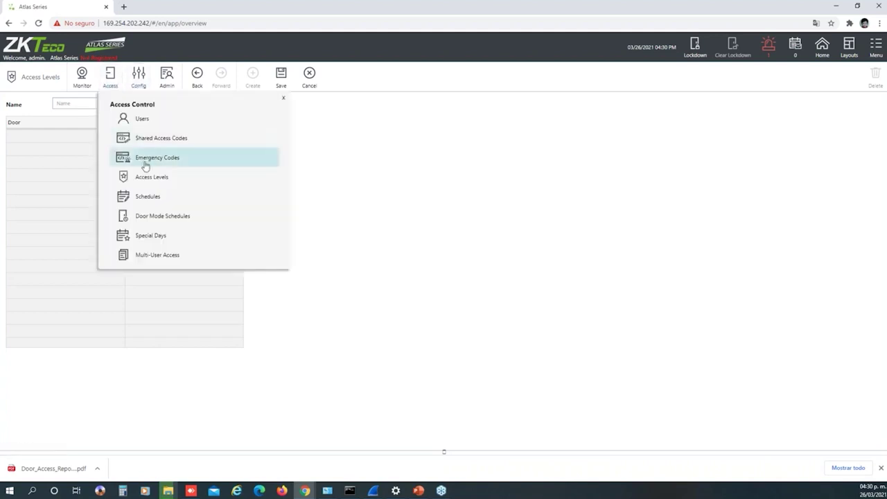
# Discard the unsaved access level, then start a schedule with one 00:00–24:00 row and cancel it
pyautogui.click(147, 197)
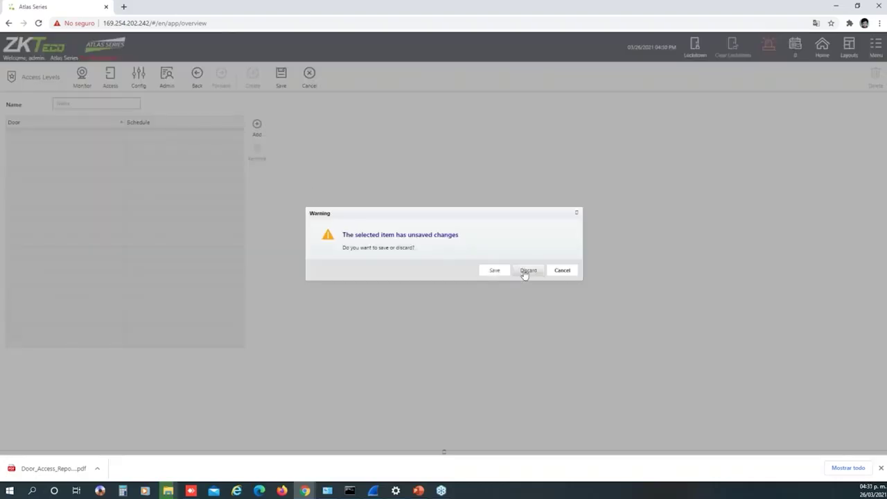
pyautogui.click(526, 271)
pyautogui.click(101, 76)
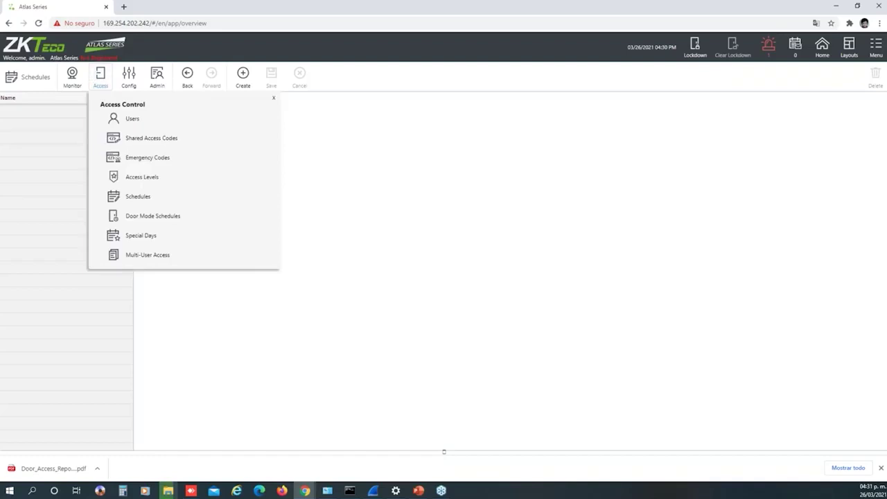
pyautogui.click(146, 198)
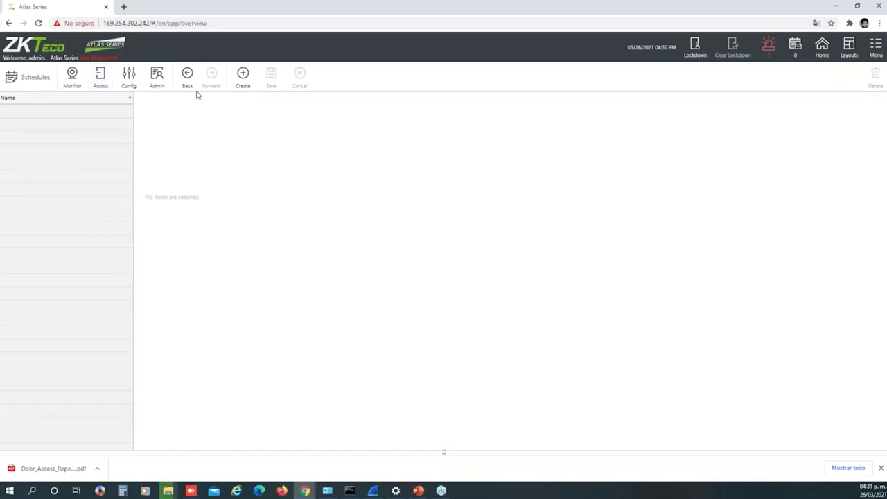
pyautogui.click(239, 82)
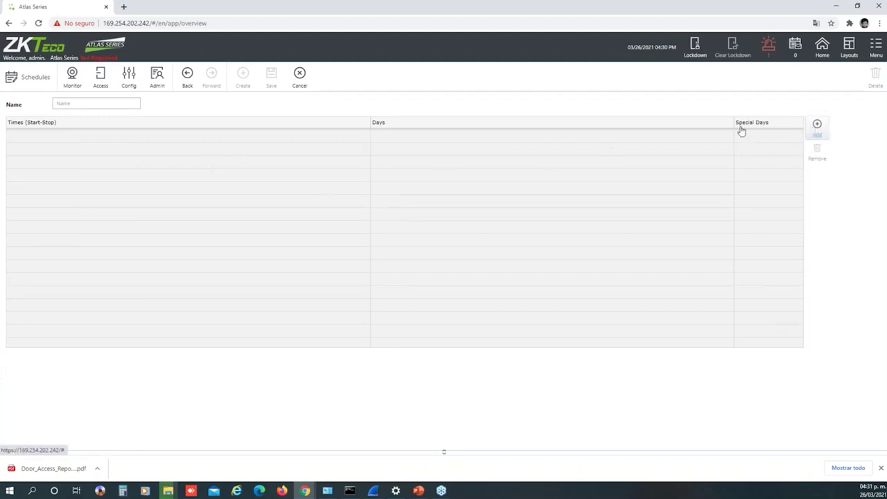
pyautogui.click(814, 126)
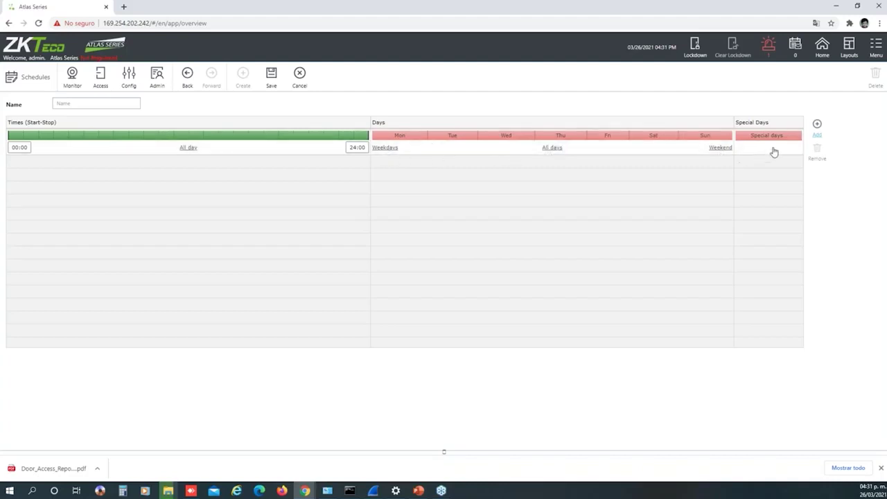
pyautogui.click(302, 81)
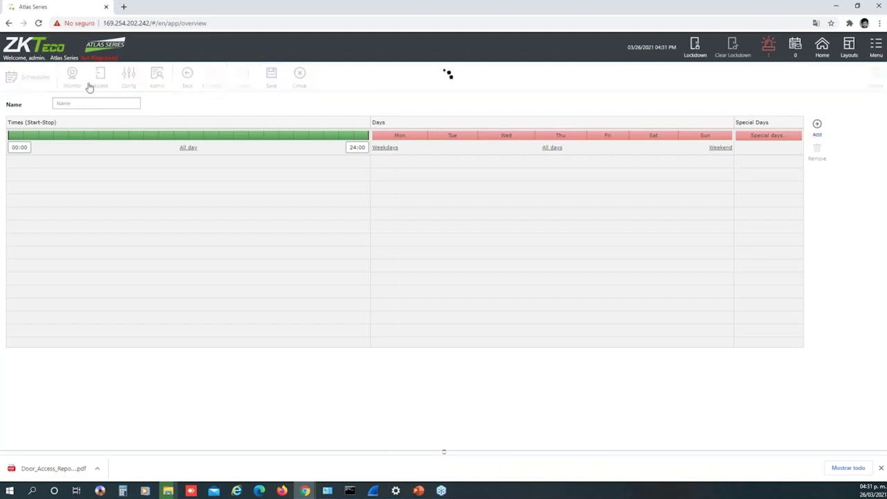
pyautogui.click(101, 83)
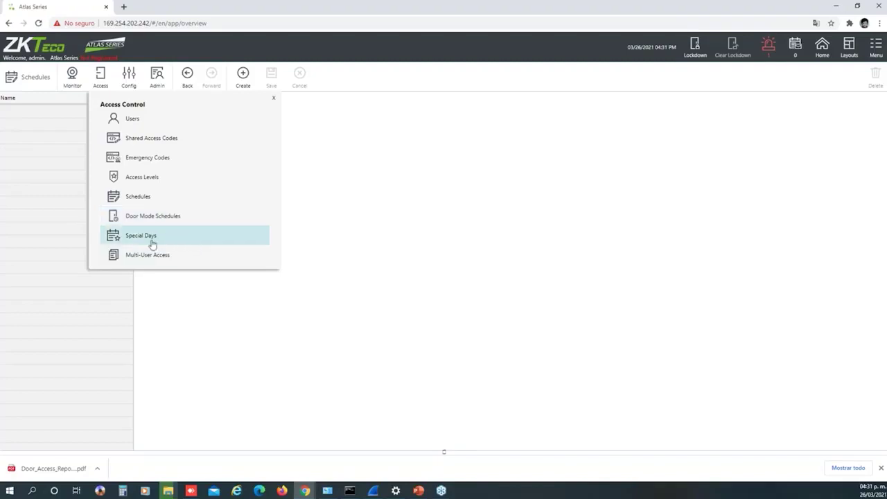
# Open Special Days and collapse its calendar, leaving special day types Type 1 to Type 8
pyautogui.click(153, 244)
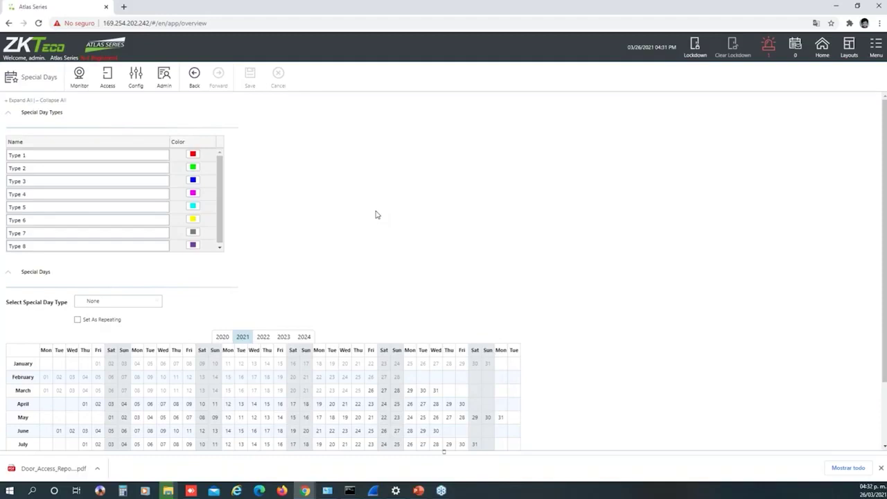
pyautogui.scroll(-2, 348, 201)
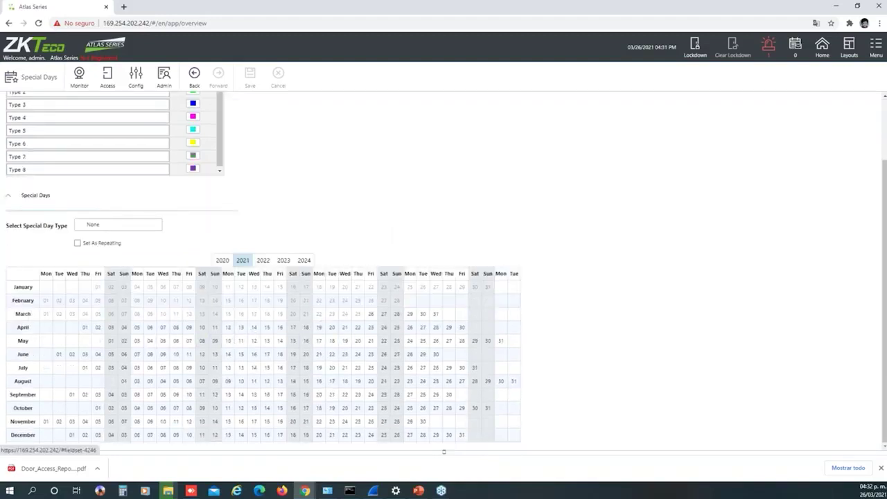
pyautogui.click(285, 197)
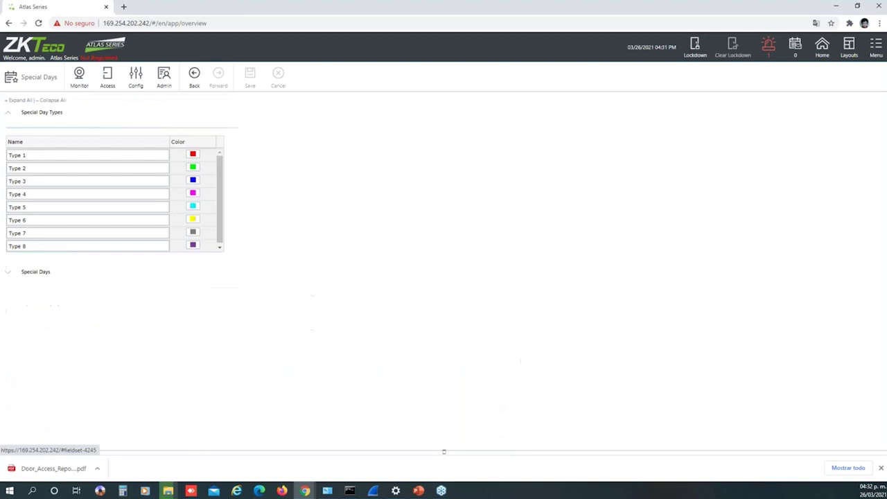
pyautogui.click(109, 83)
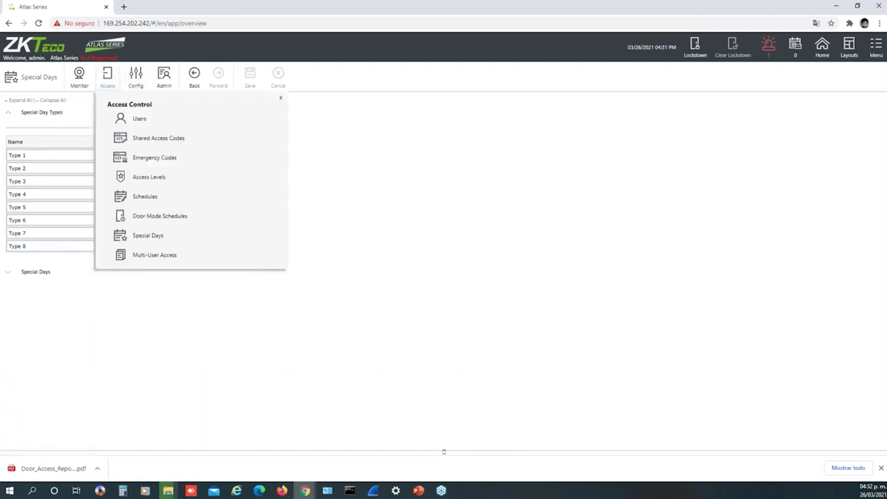
# Start a Multi-User Access rule with one empty user group row, then cancel it unsaved
pyautogui.click(156, 256)
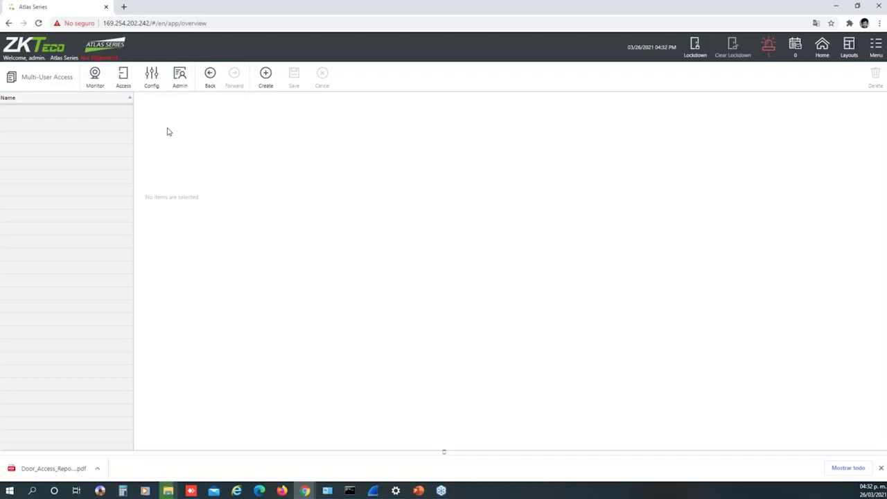
pyautogui.click(268, 83)
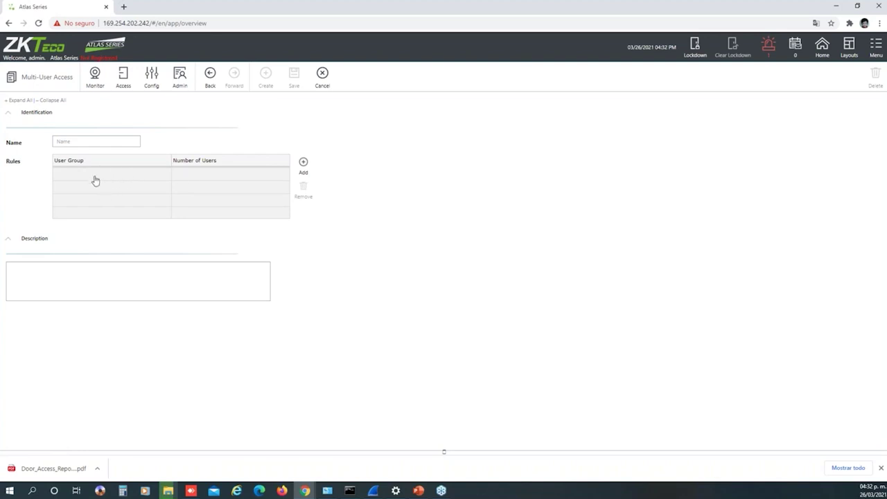
pyautogui.click(316, 181)
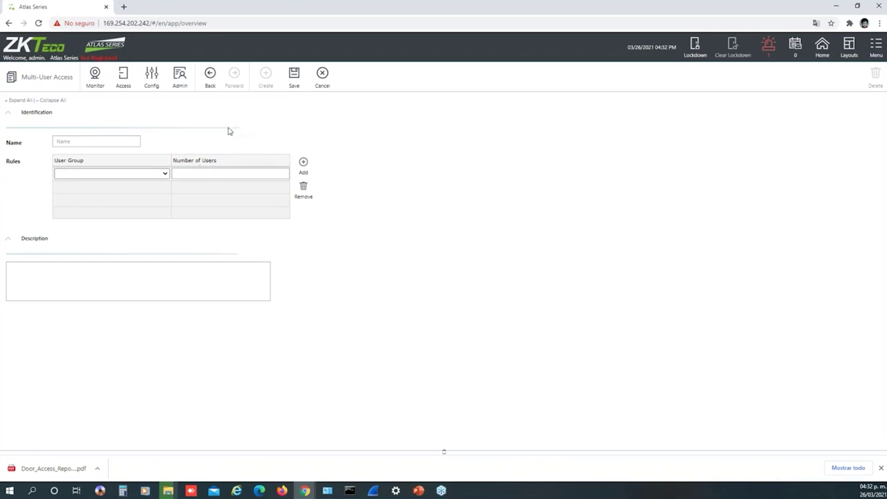
pyautogui.click(125, 83)
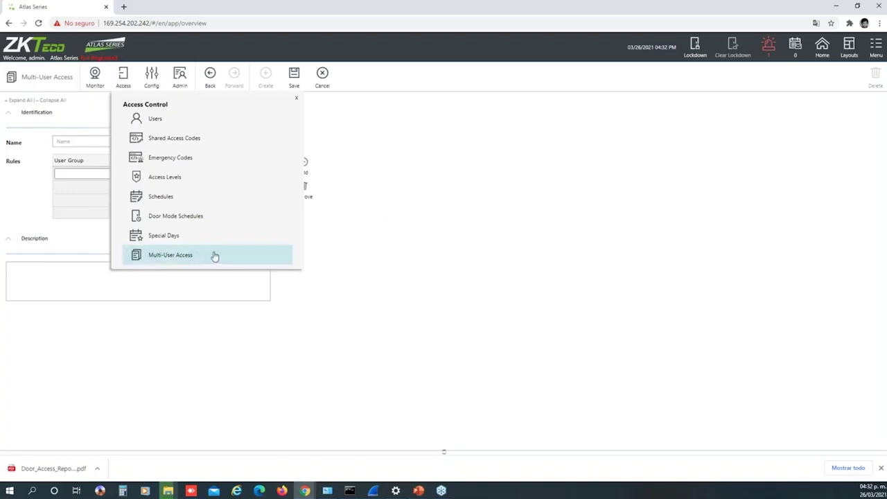
pyautogui.click(333, 231)
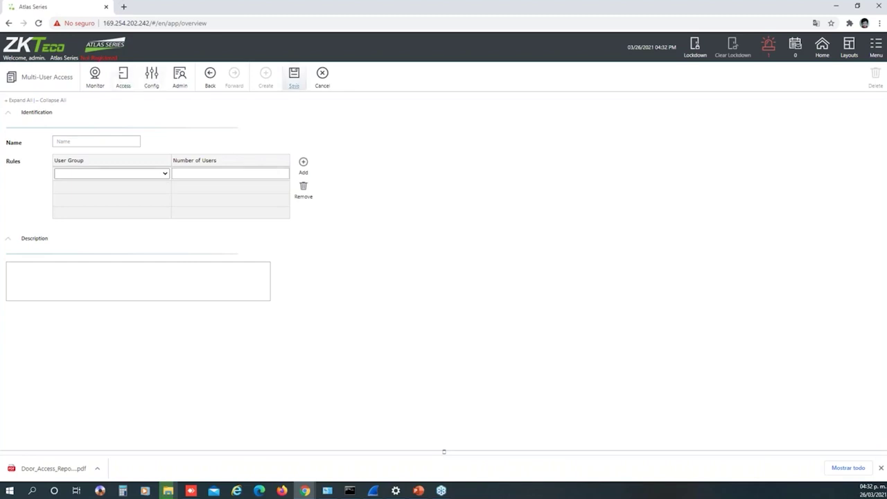
pyautogui.click(322, 76)
pyautogui.click(126, 82)
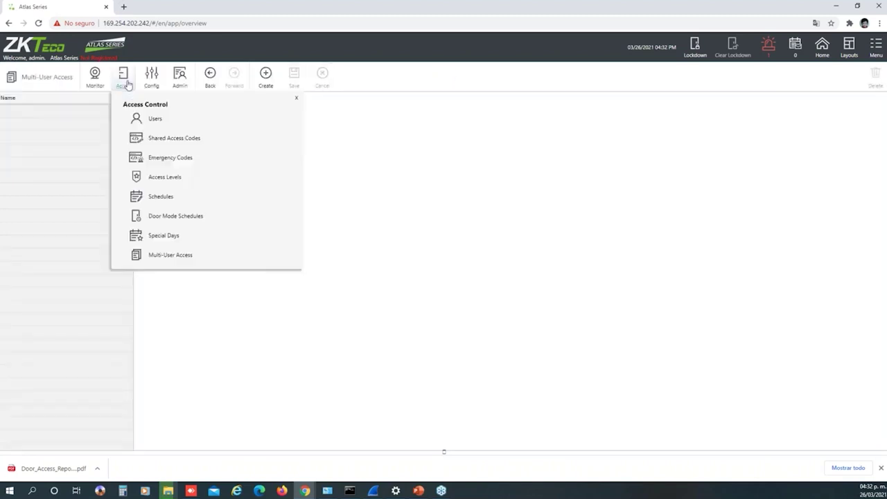
# Go to the Hardware page and select the Atlas Series Webinar controller
pyautogui.click(154, 74)
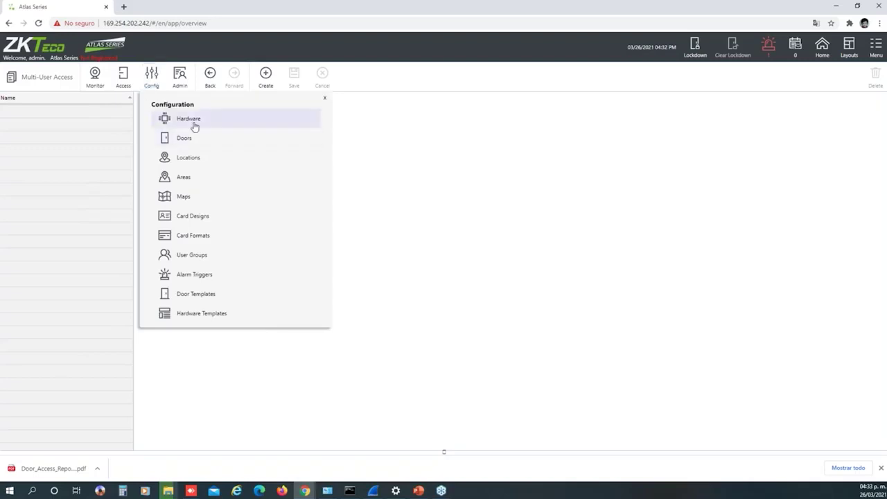
pyautogui.click(222, 122)
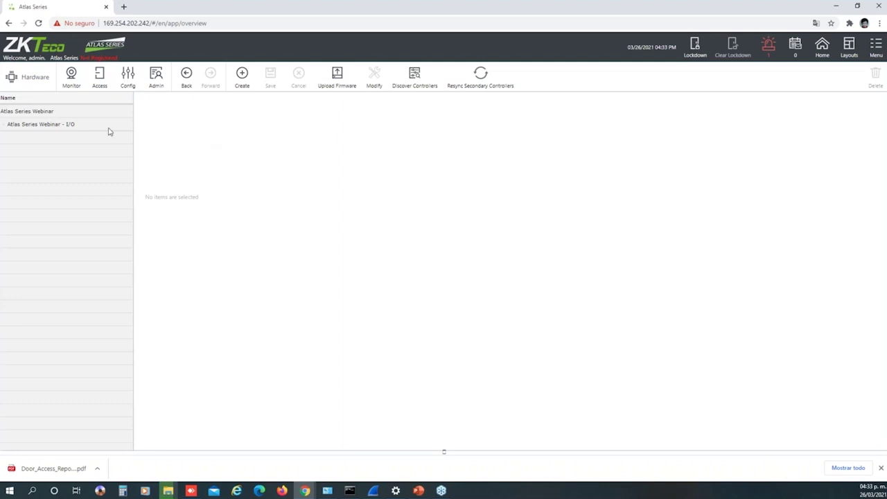
pyautogui.click(36, 115)
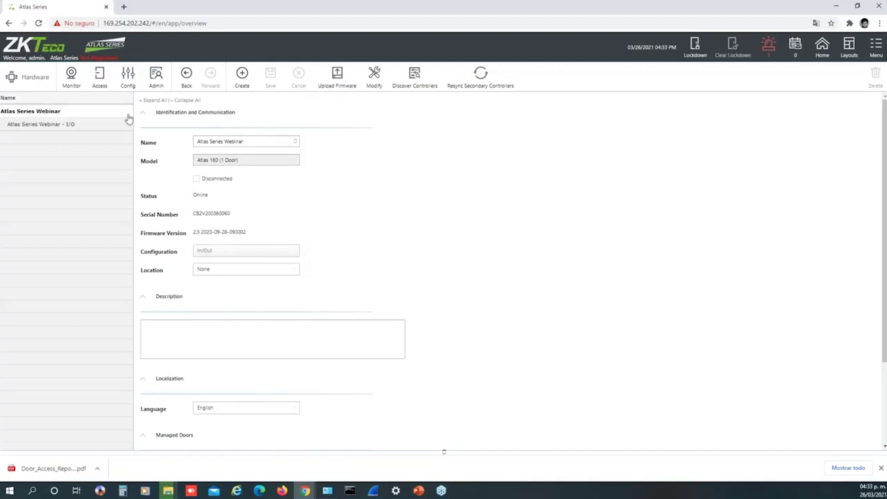
# Review the controller's name and details, leaving the interface language English
pyautogui.click(254, 142)
pyautogui.scroll(-1, 298, 220)
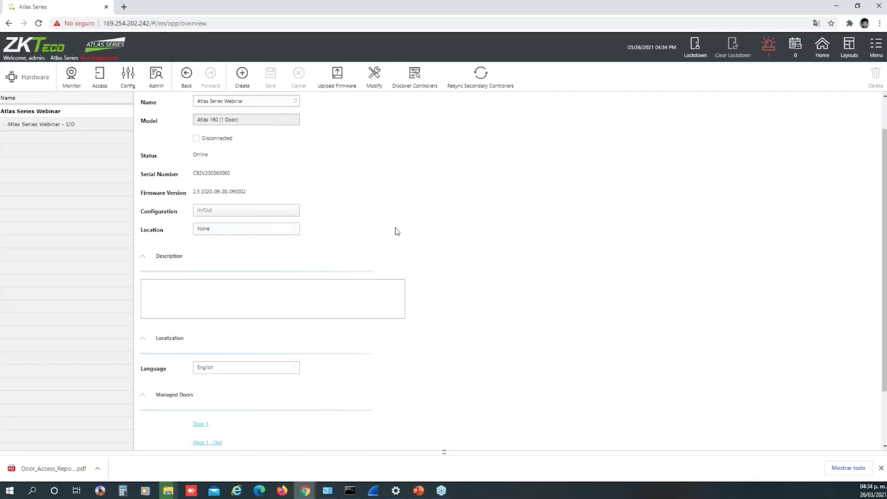
pyautogui.scroll(-2, 394, 229)
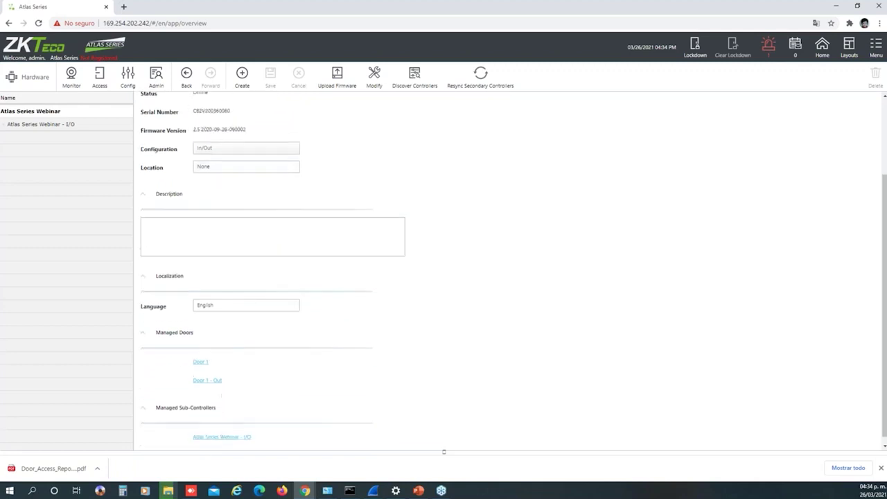
pyautogui.click(225, 305)
pyautogui.click(379, 306)
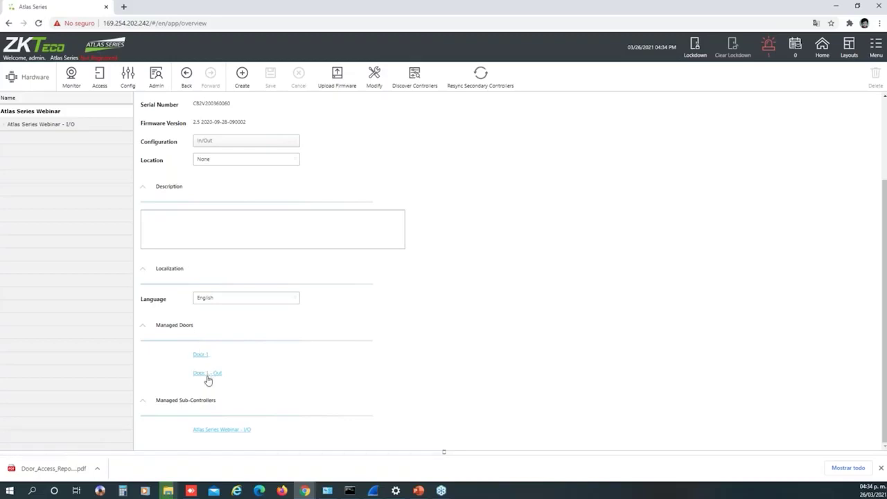
# Open Door 1 and review it: type In, Biometric or Card or PIN mode, 5 s unlock time
pyautogui.click(200, 356)
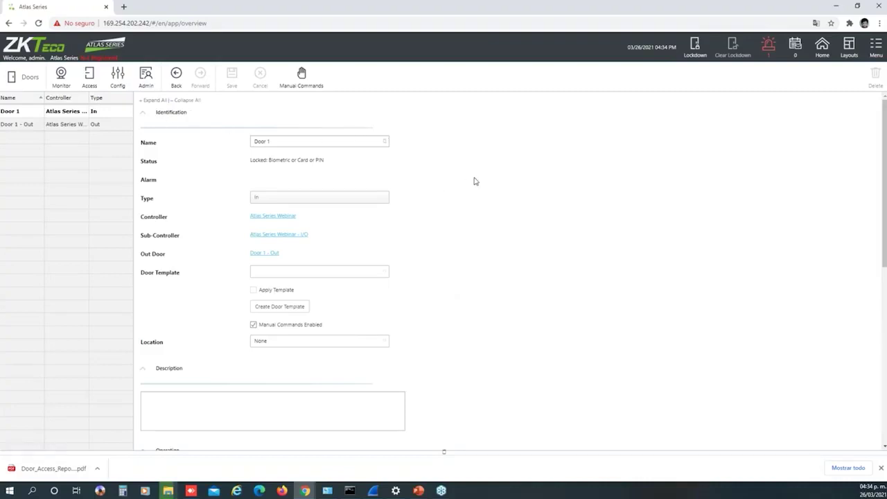
pyautogui.scroll(-1, 474, 181)
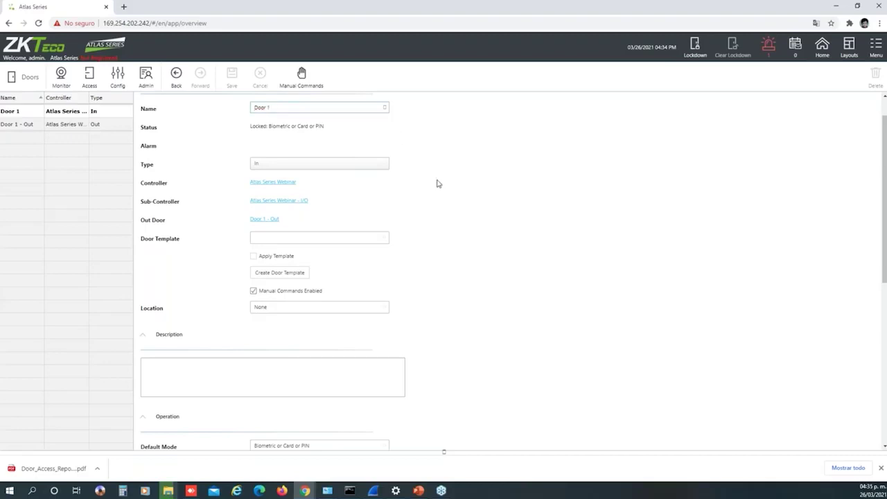
pyautogui.scroll(-2, 472, 240)
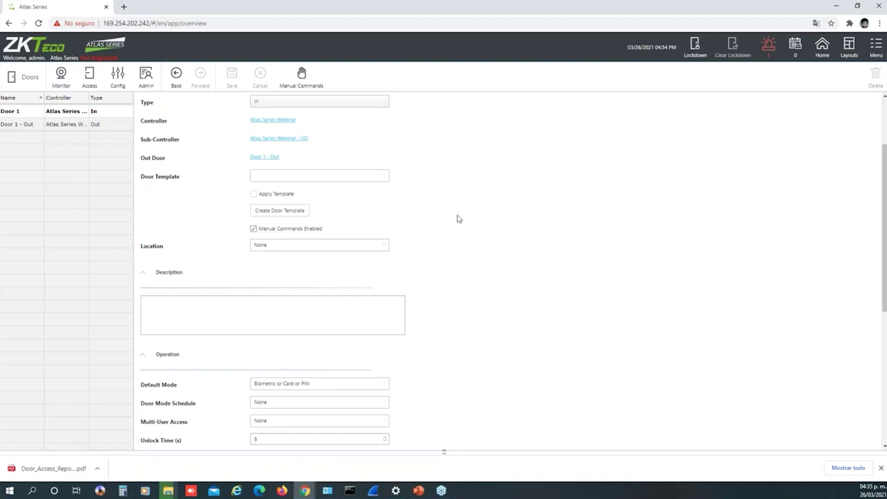
pyautogui.scroll(-1, 458, 219)
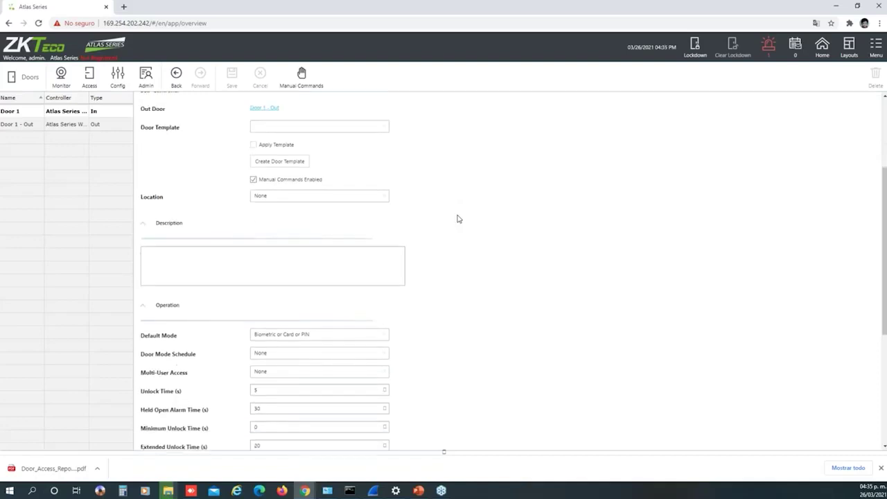
pyautogui.scroll(-2, 458, 219)
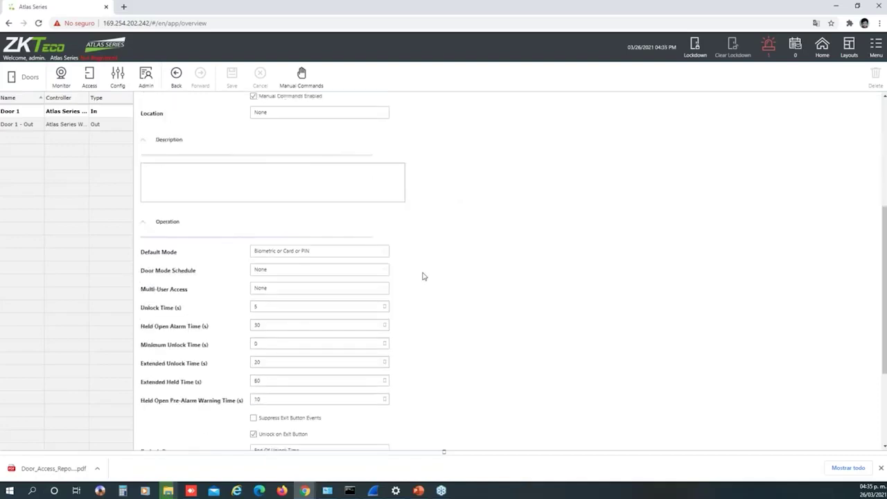
pyautogui.click(361, 257)
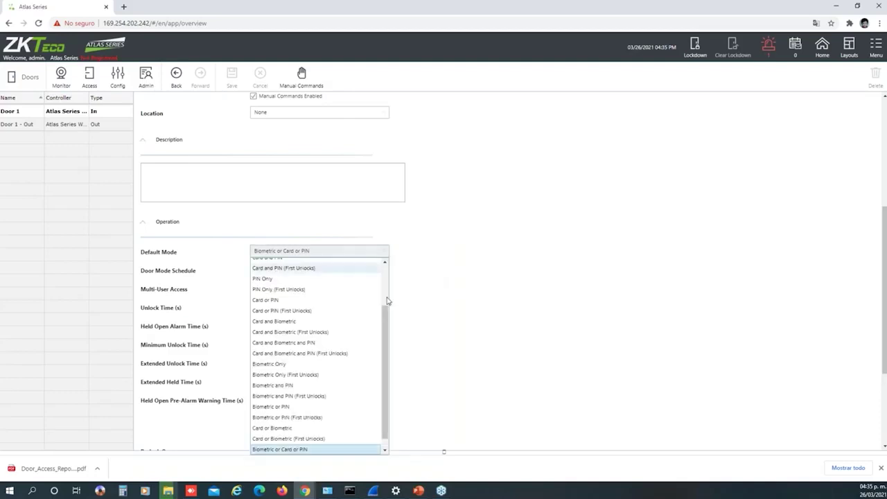
pyautogui.scroll(-1, 346, 367)
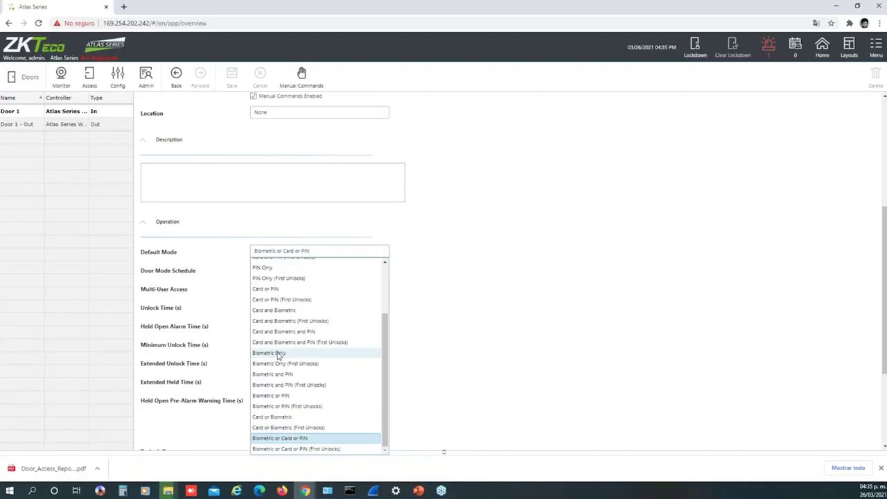
pyautogui.click(434, 340)
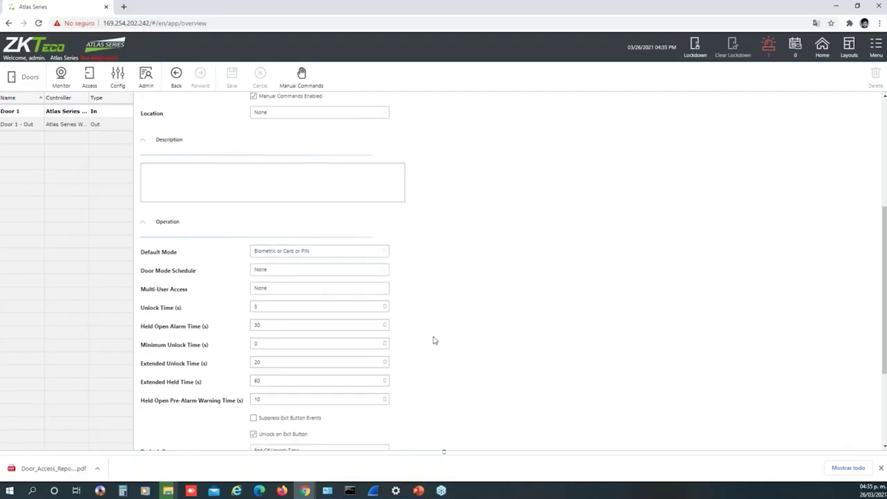
pyautogui.click(372, 254)
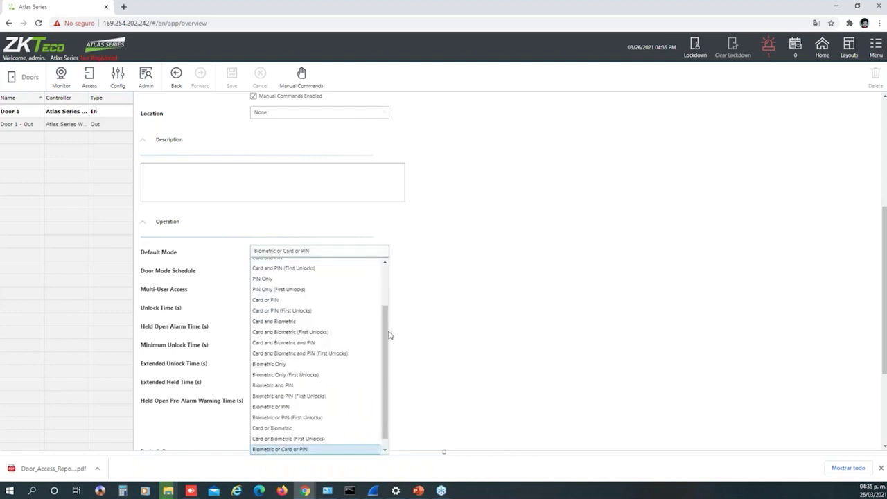
pyautogui.click(412, 259)
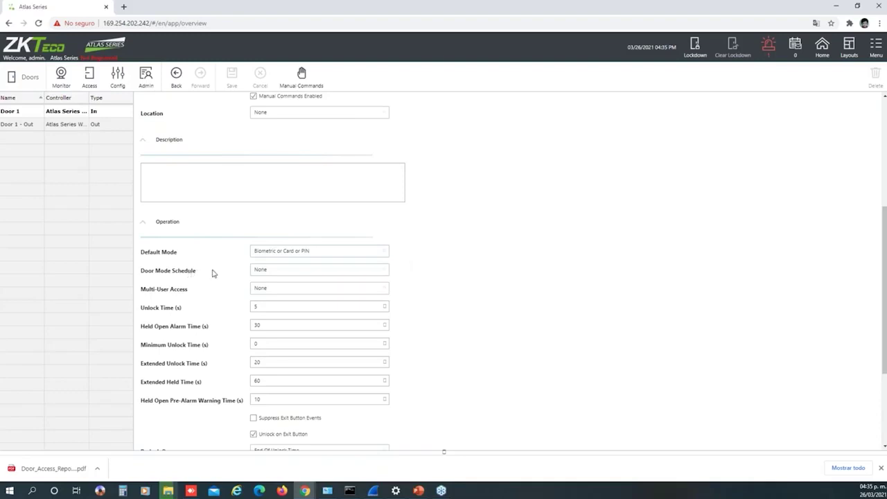
pyautogui.click(279, 273)
pyautogui.click(344, 273)
pyautogui.click(307, 293)
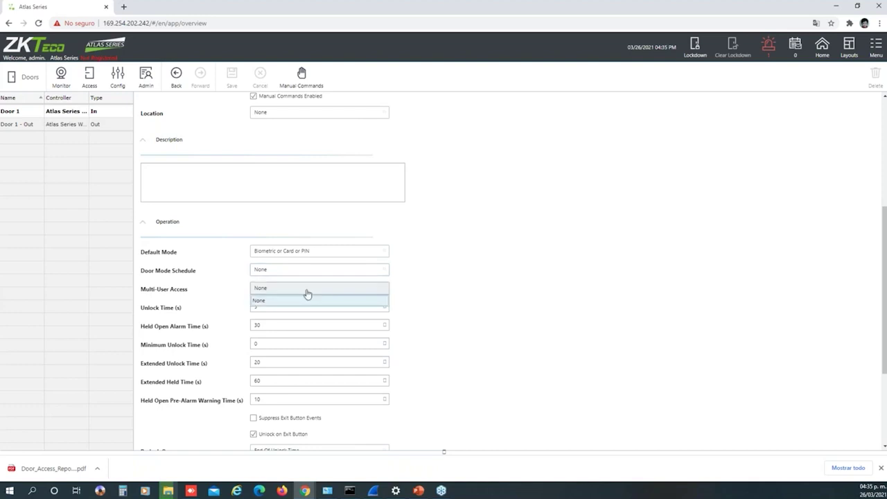
pyautogui.click(478, 304)
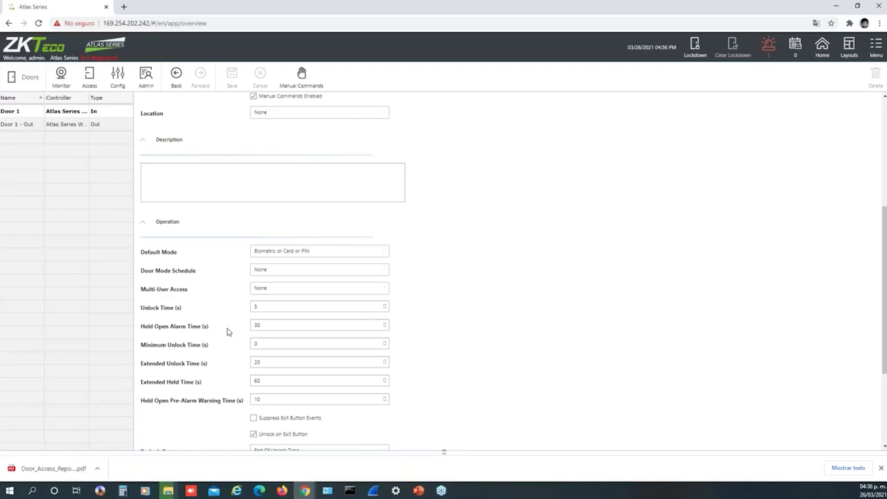
# Change Door 1's Extended Unlock Time from 20 to 200 seconds
pyautogui.press('Tab')
pyautogui.scroll(-1, 461, 306)
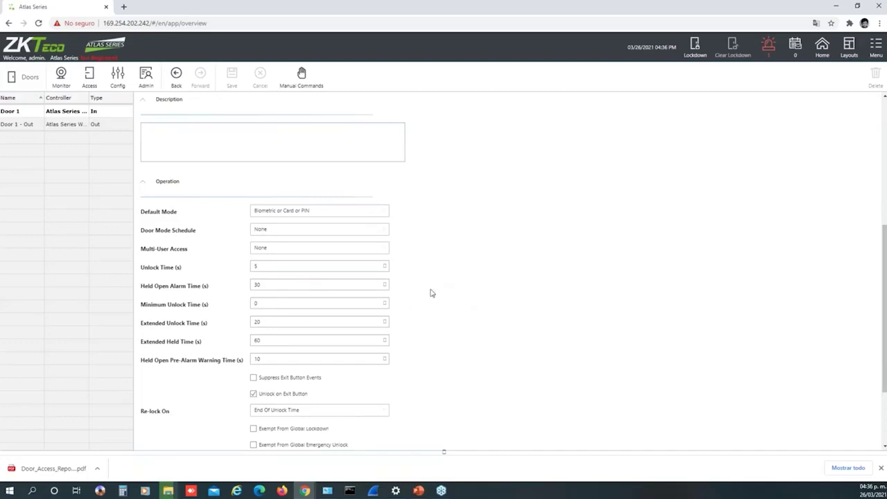
pyautogui.scroll(-1, 430, 293)
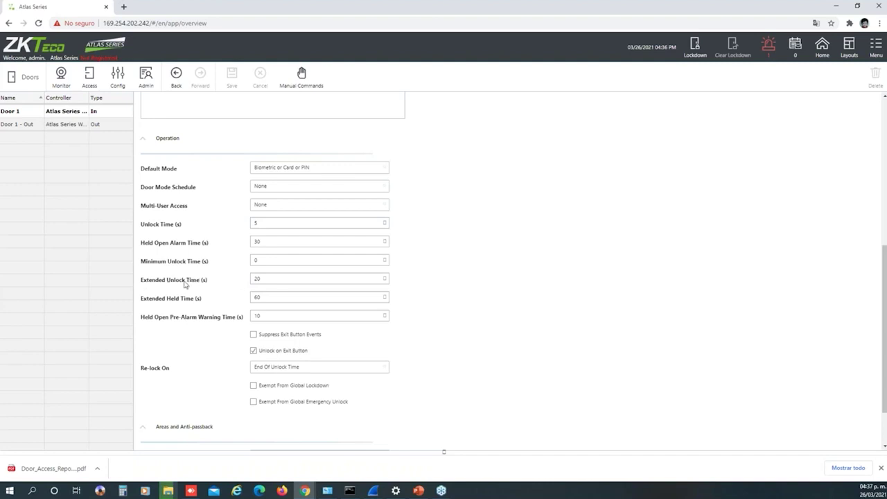
pyautogui.click(275, 279)
pyautogui.write('0')
pyautogui.scroll(-1, 496, 281)
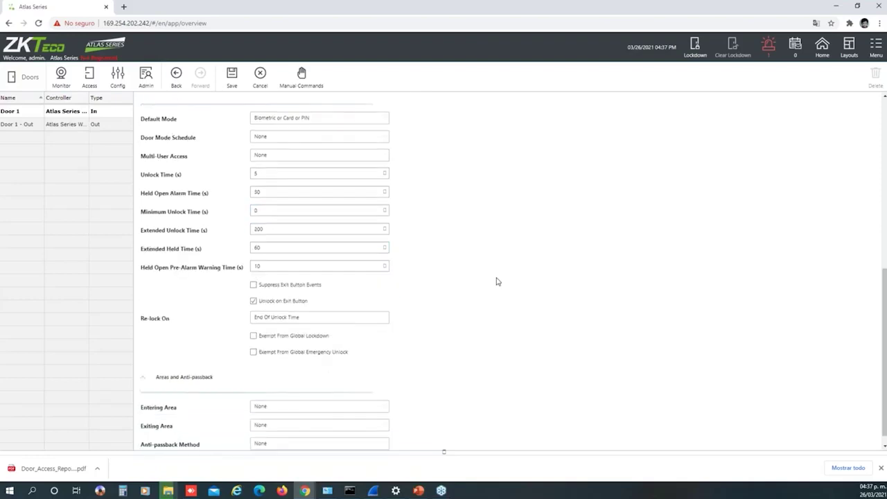
pyautogui.scroll(-1, 496, 281)
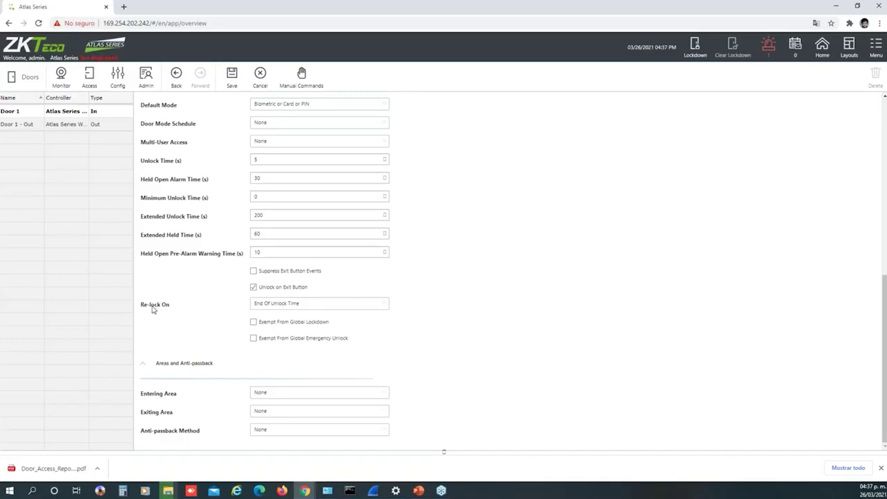
# Show Door 1's Re-lock On choices: End Of Unlock Time, Door Open, Door Close and combinations
pyautogui.click(330, 306)
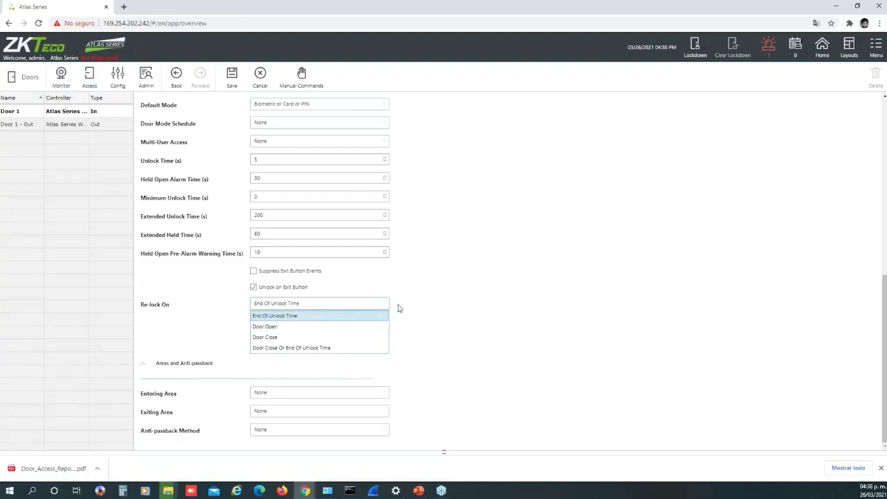
pyautogui.click(421, 284)
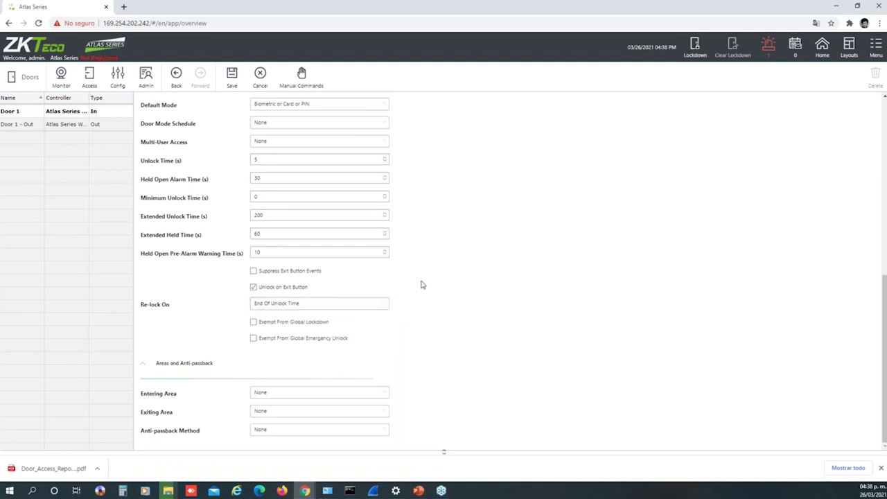
pyautogui.click(325, 308)
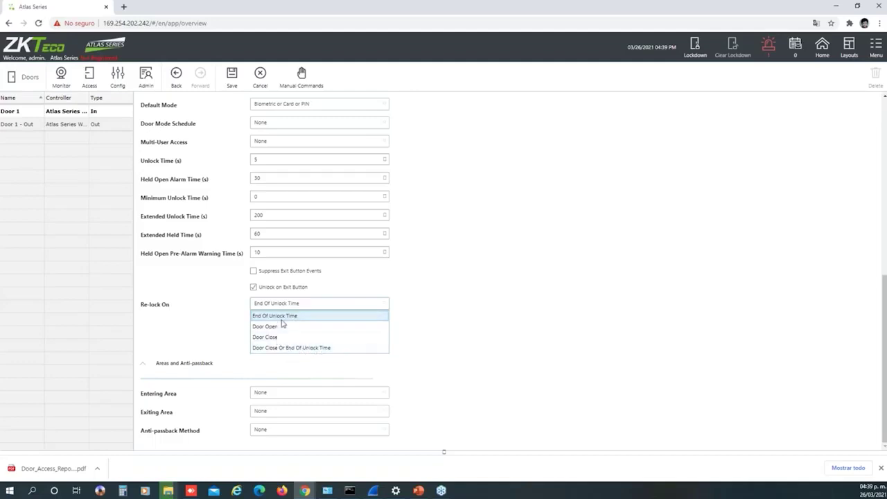
# Close the Re-lock On dropdown with End Of Unlock Time still selected
pyautogui.click(406, 327)
pyautogui.click(325, 307)
pyautogui.click(385, 316)
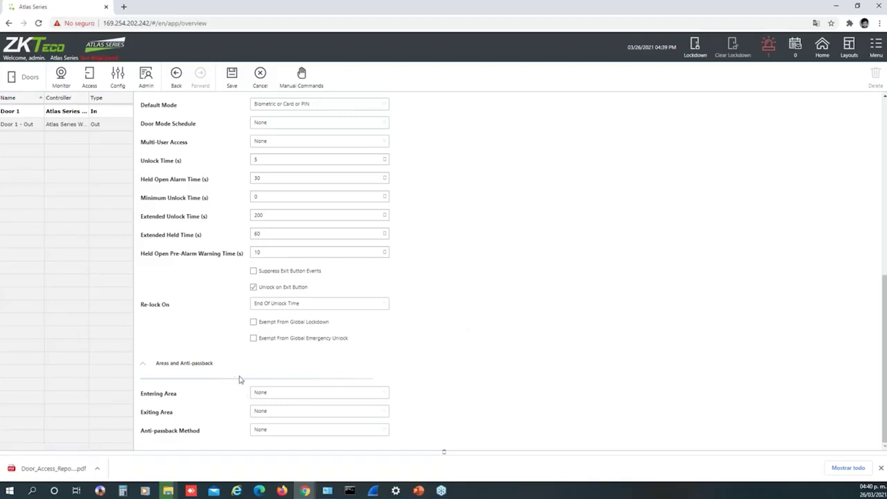
# Expand Areas and Anti-passback and set Entering Area and Exiting Area to Global Out
pyautogui.scroll(1, 435, 367)
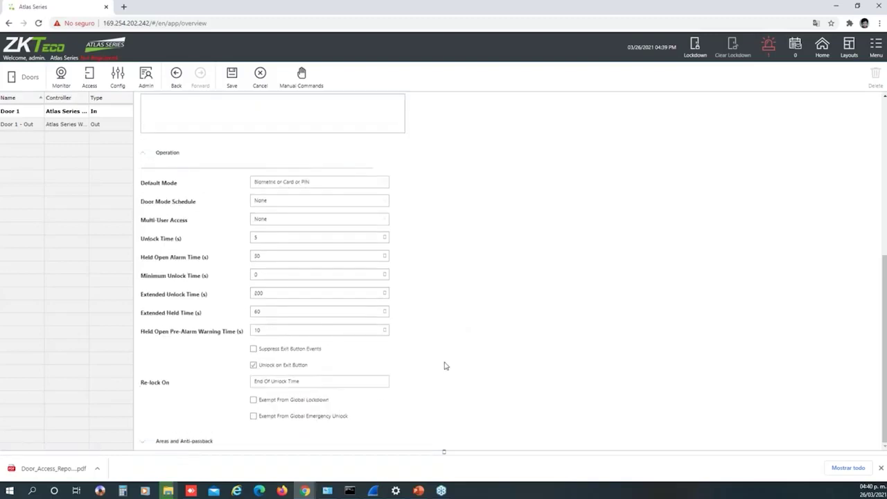
pyautogui.click(200, 441)
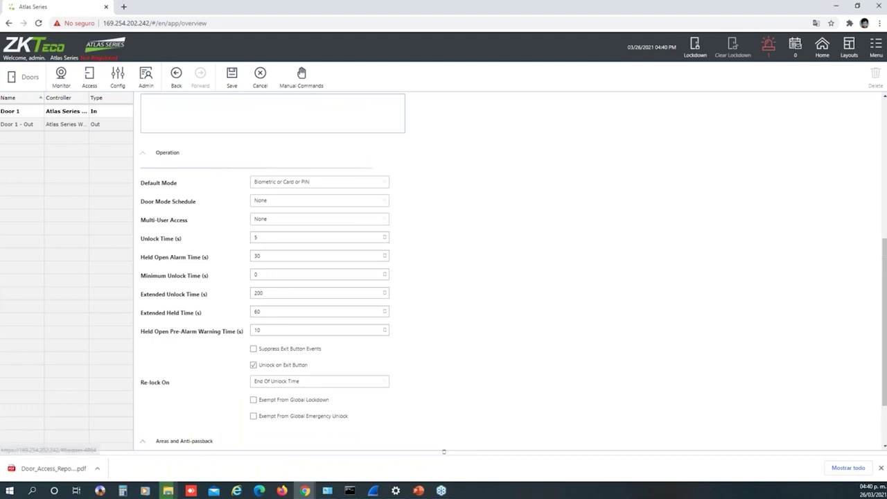
pyautogui.scroll(-1, 317, 392)
pyautogui.click(305, 398)
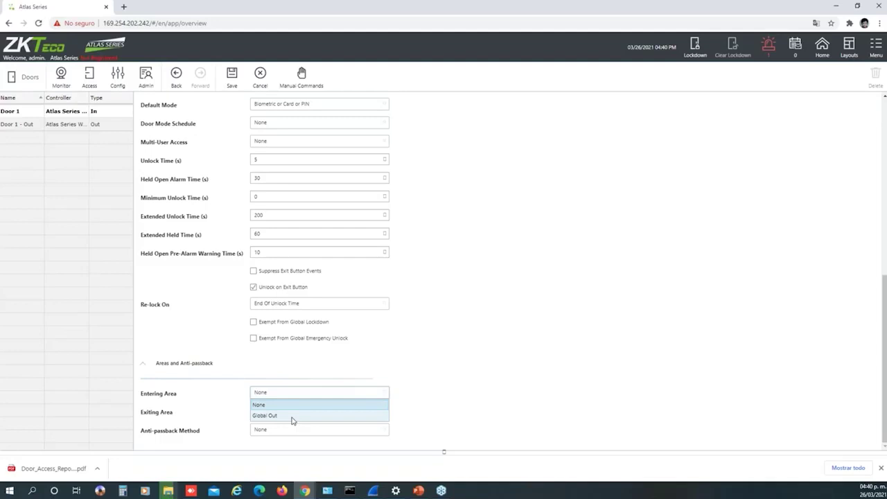
pyautogui.click(292, 417)
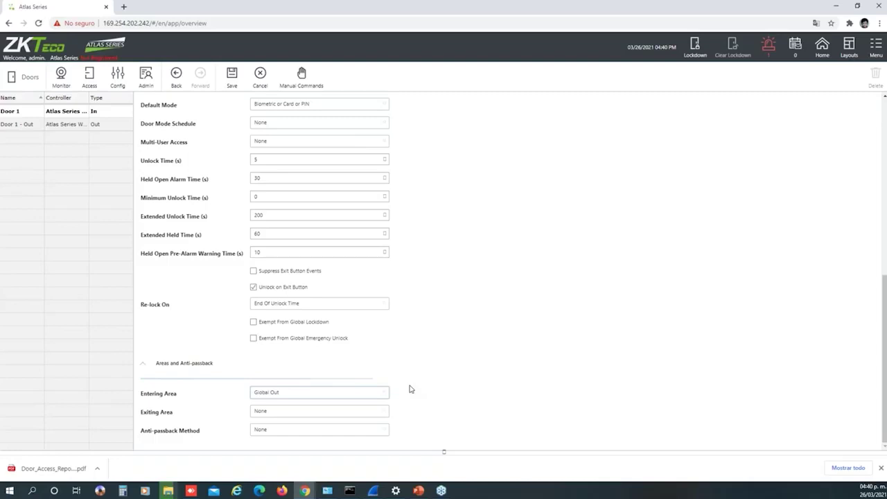
pyautogui.click(337, 414)
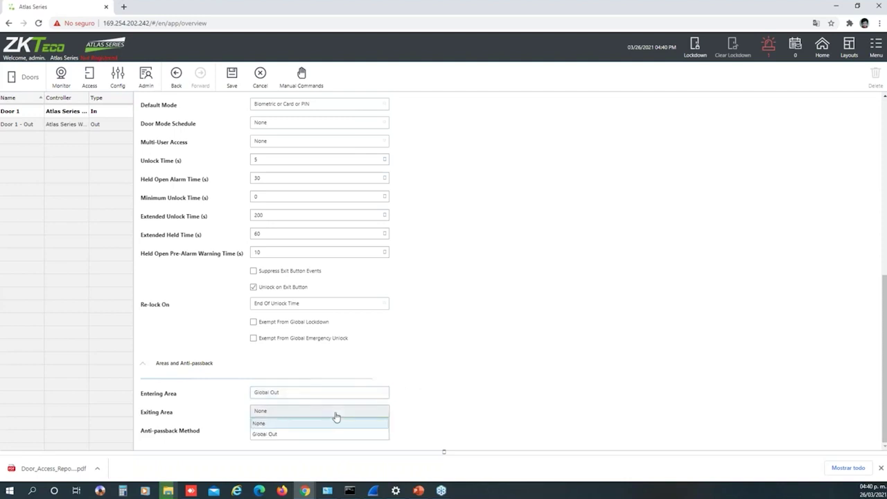
pyautogui.click(282, 438)
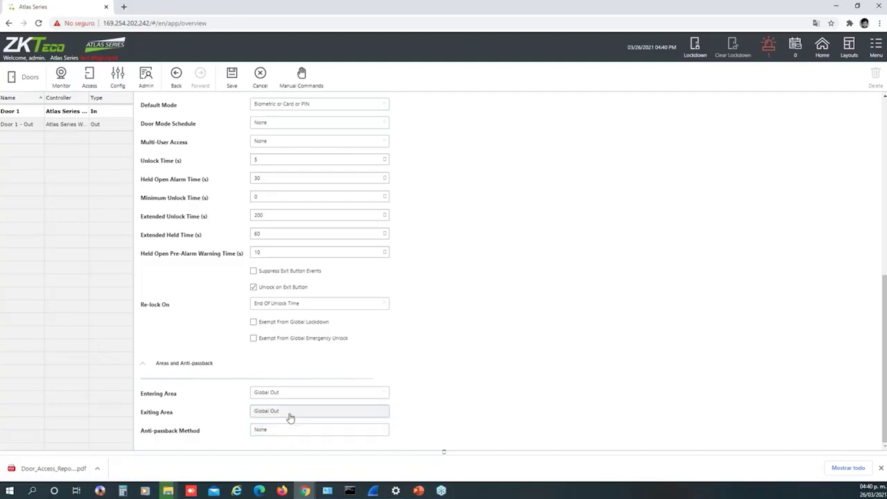
# Set Door 1's Anti-passback Method to Area-Based and view the Anti-passback Mode choices
pyautogui.click(276, 434)
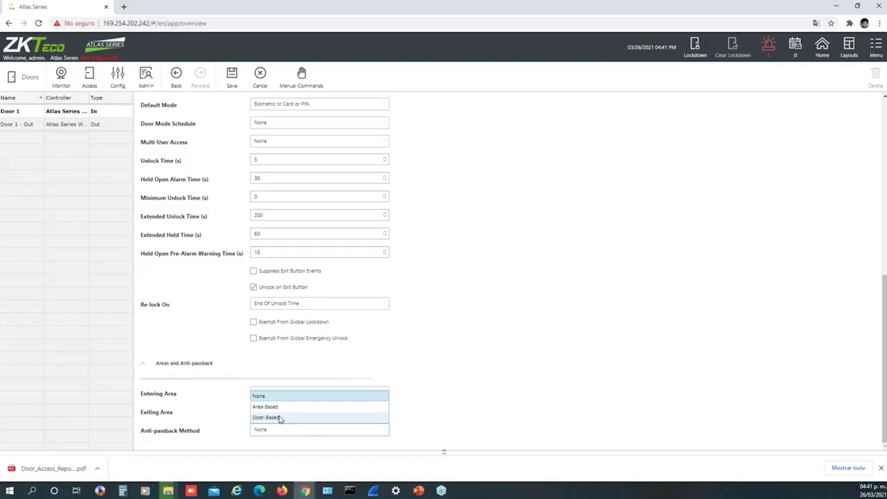
pyautogui.click(451, 392)
pyautogui.click(340, 430)
pyautogui.click(296, 408)
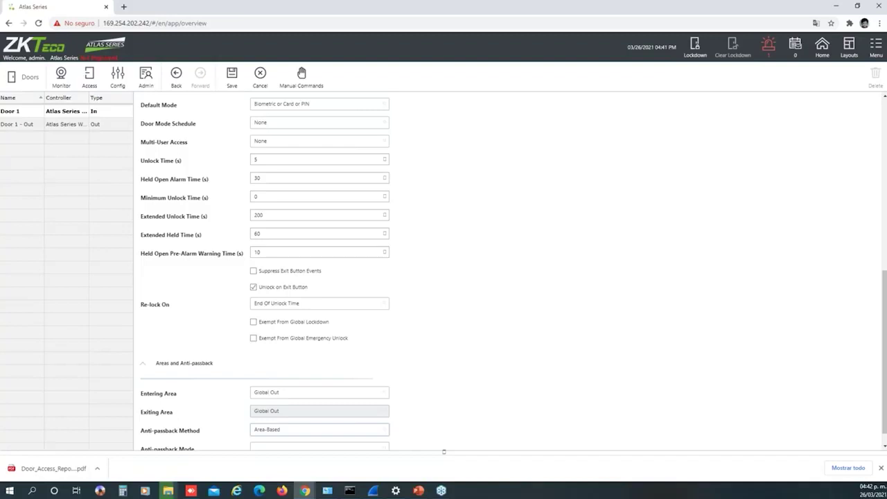
pyautogui.scroll(1, 454, 397)
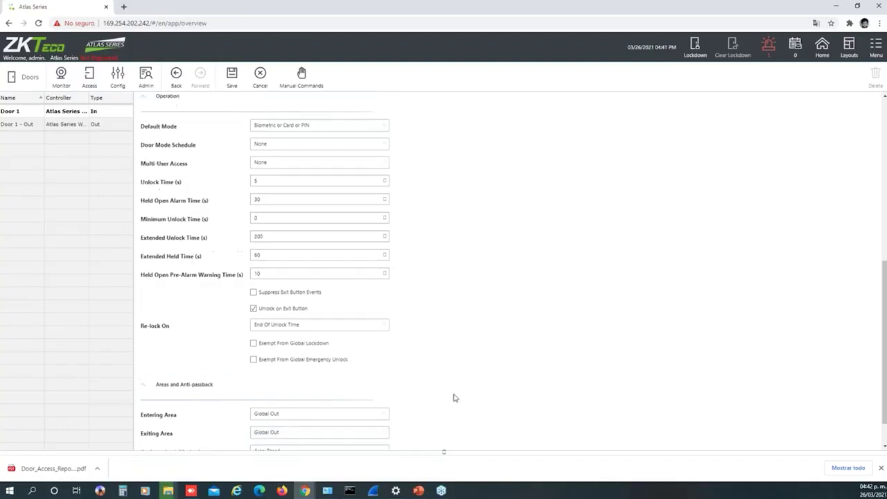
pyautogui.scroll(-2, 453, 397)
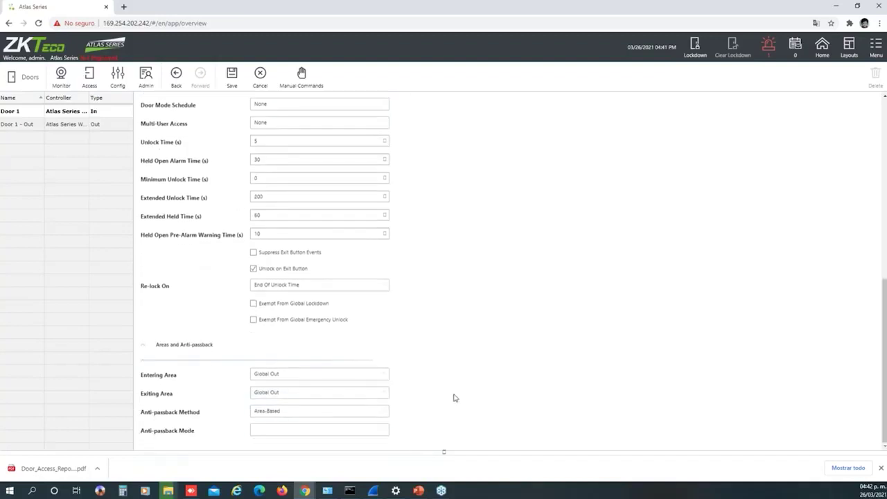
pyautogui.click(339, 434)
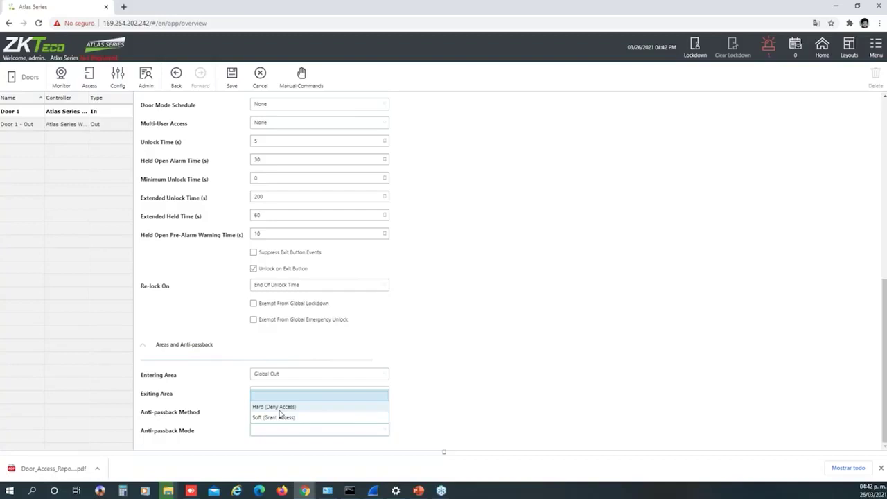
pyautogui.click(431, 397)
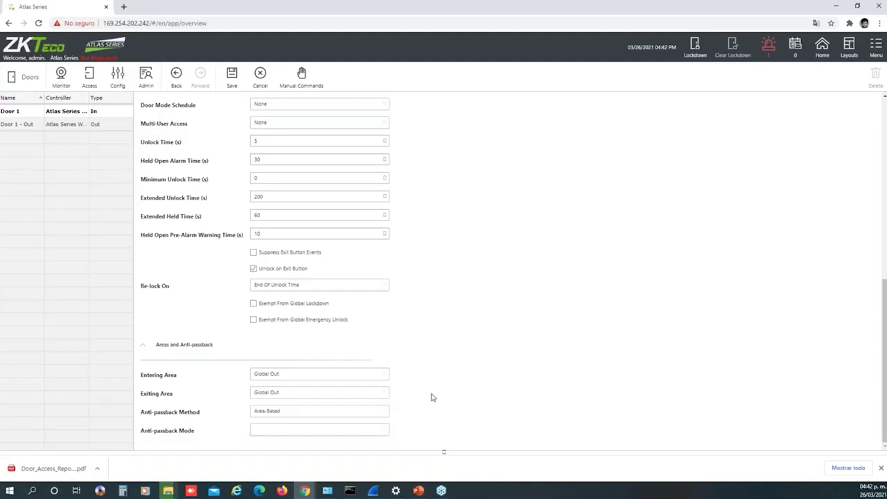
pyautogui.scroll(15, 431, 397)
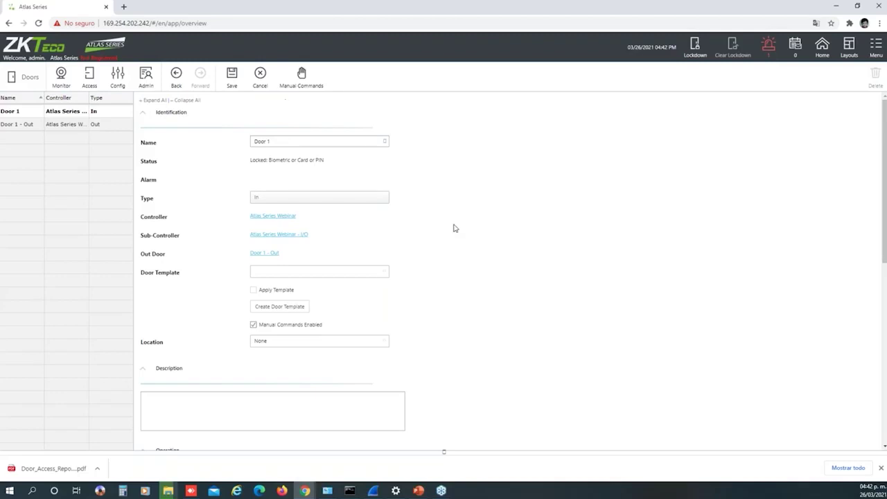
pyautogui.scroll(-10, 454, 304)
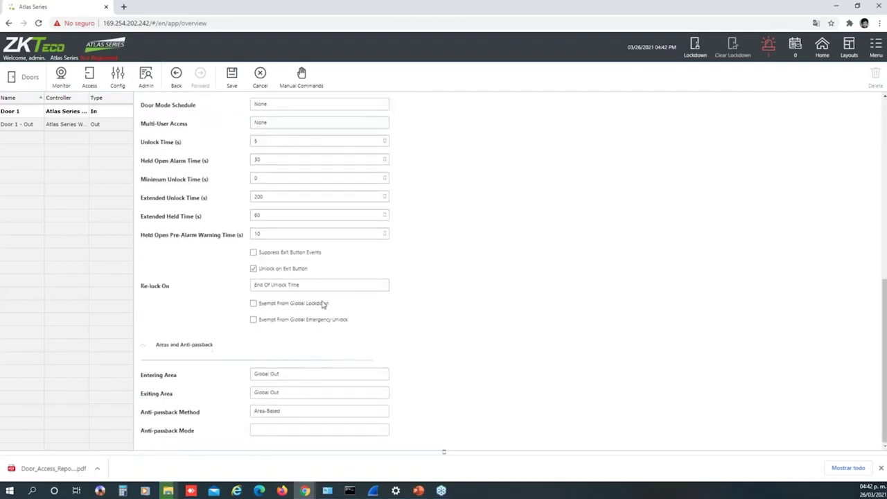
pyautogui.scroll(10, 430, 257)
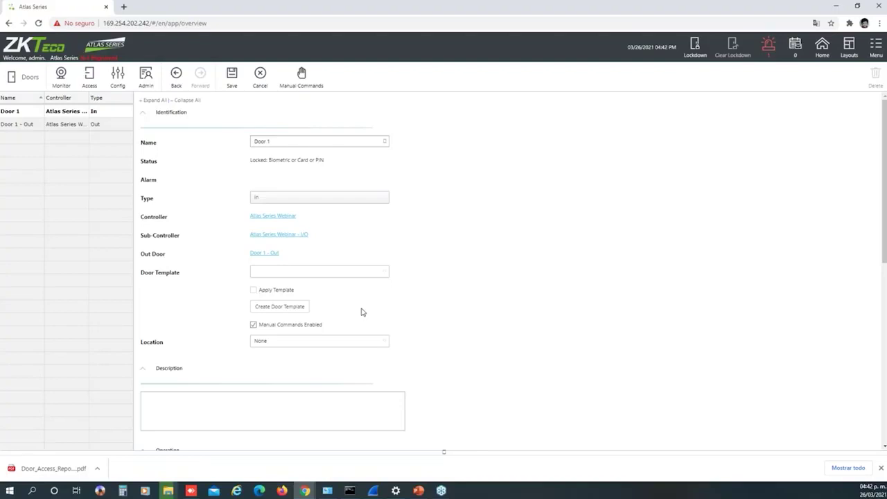
# Cancel the unsaved Door 1 edits from the toolbar
pyautogui.click(296, 307)
pyautogui.click(266, 82)
# Go to Config > Locations and start a new blank location form
pyautogui.click(117, 78)
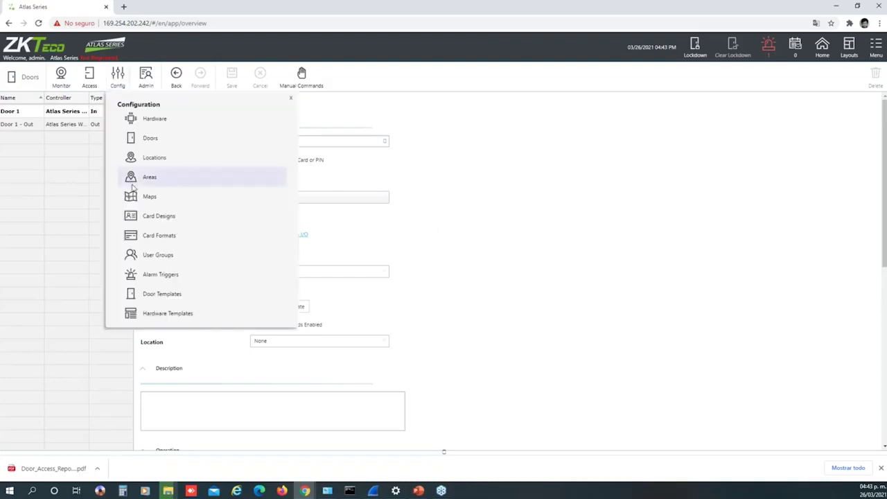
pyautogui.click(167, 161)
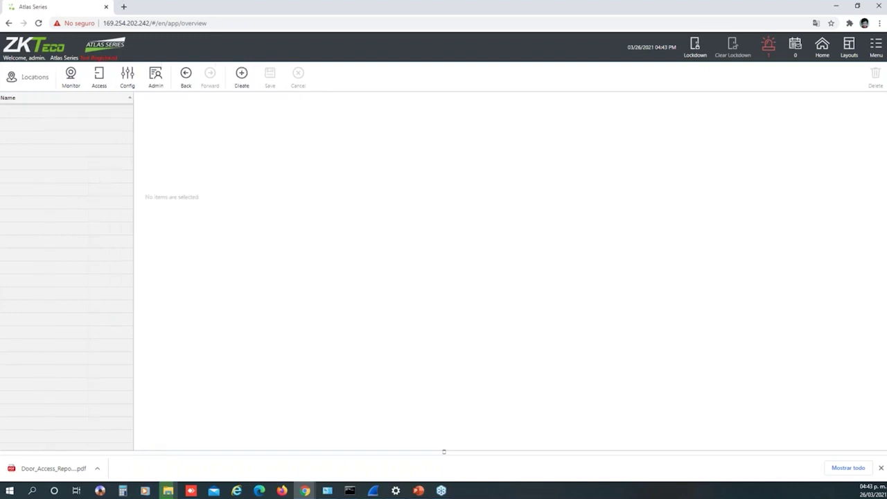
pyautogui.click(116, 85)
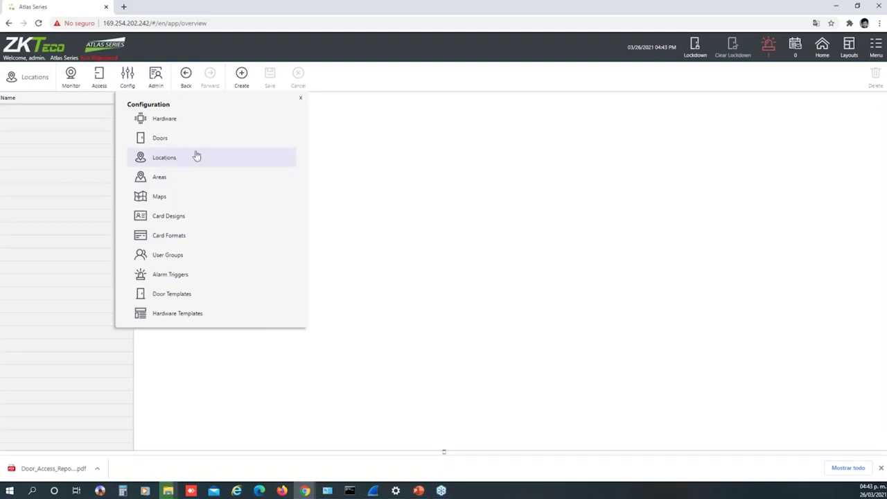
pyautogui.click(241, 75)
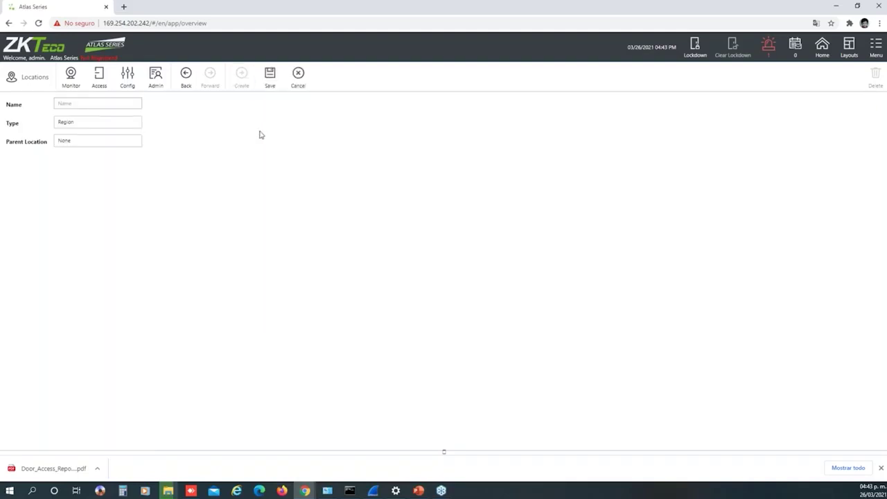
# Review location types keeping Region, then head to Config > Areas, raising the unsaved-changes warning
pyautogui.click(93, 124)
pyautogui.click(203, 143)
pyautogui.click(101, 127)
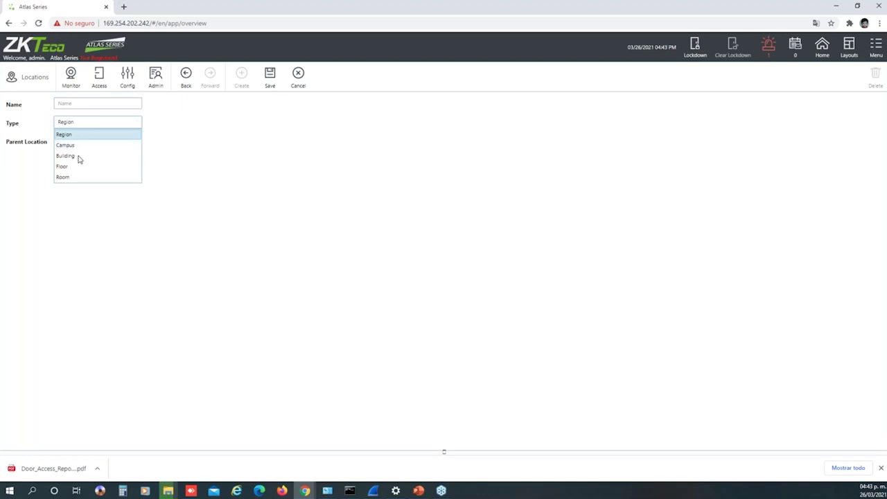
pyautogui.click(164, 155)
pyautogui.click(132, 85)
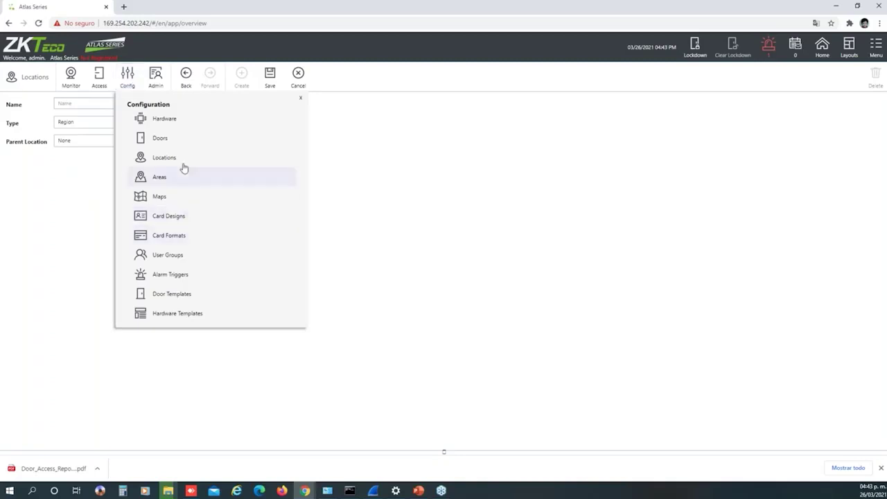
pyautogui.click(163, 179)
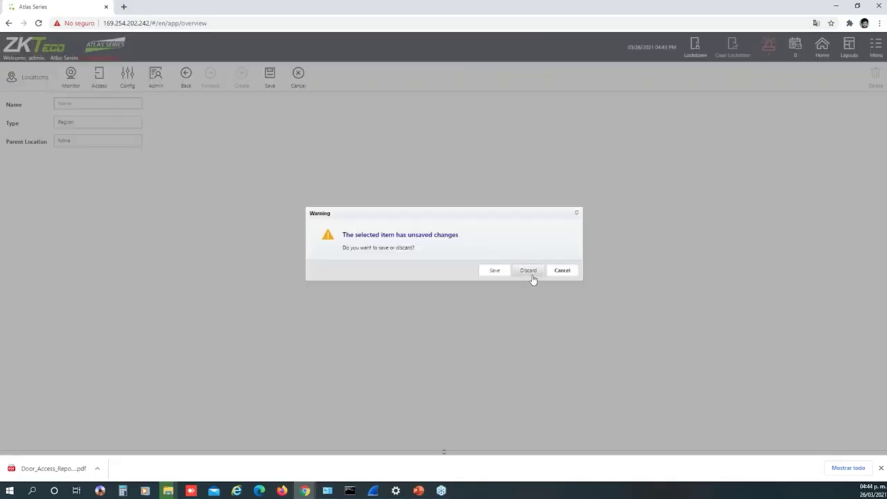
# Discard the unsaved location, view the Global Out area, and start a new area
pyautogui.click(528, 272)
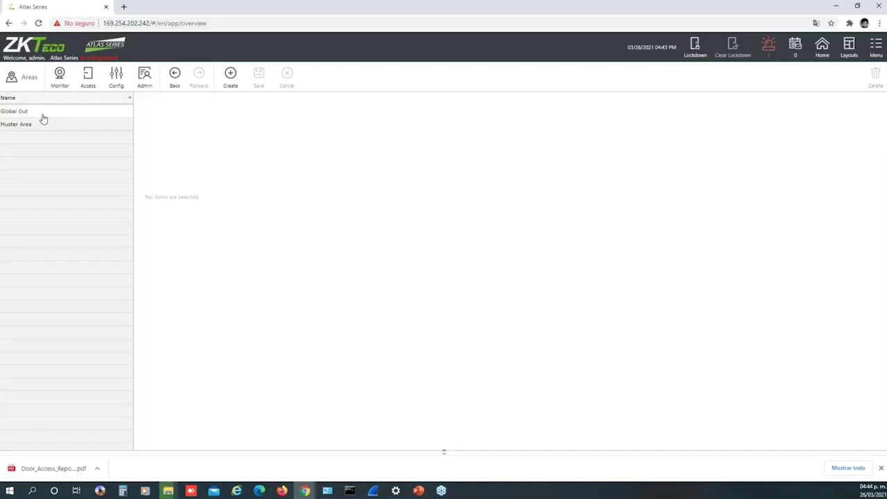
pyautogui.click(34, 112)
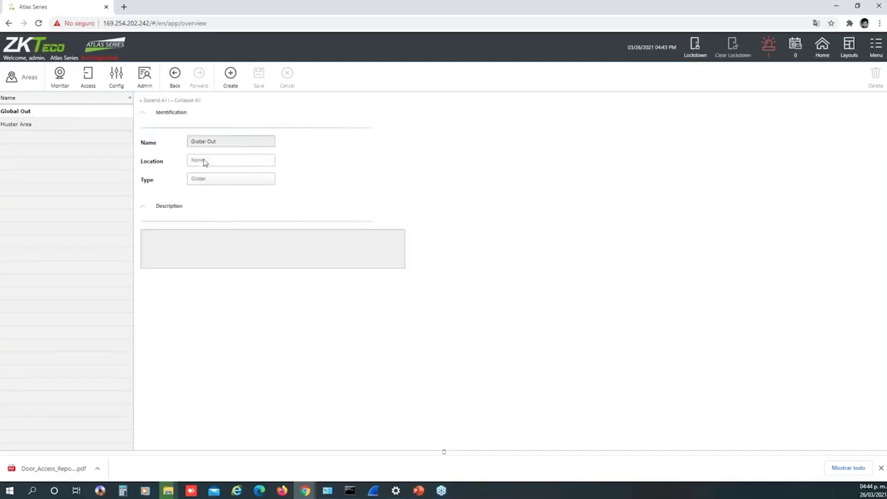
pyautogui.click(233, 78)
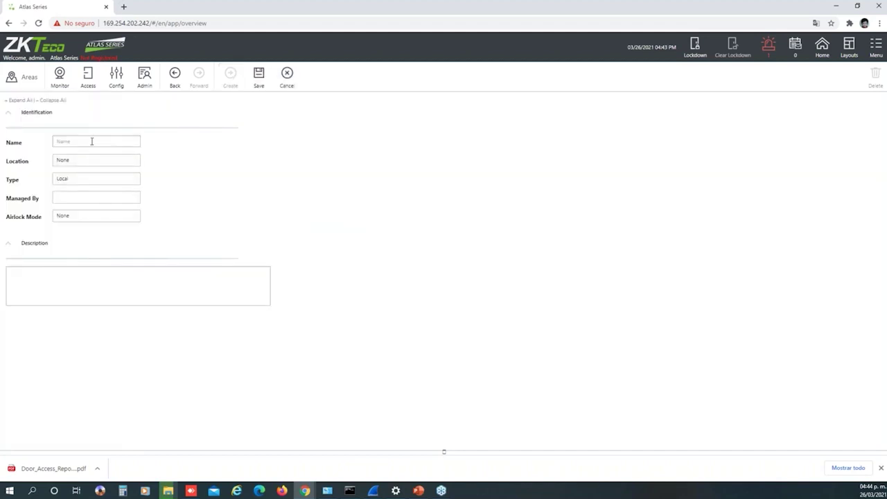
# Check the new area's Location and Type options, leaving Location None and Type Local
pyautogui.click(84, 164)
pyautogui.click(85, 164)
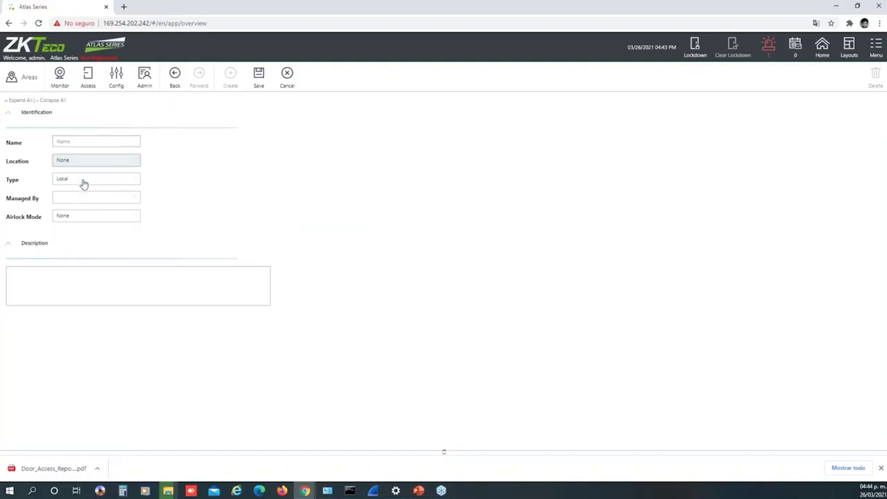
pyautogui.click(86, 182)
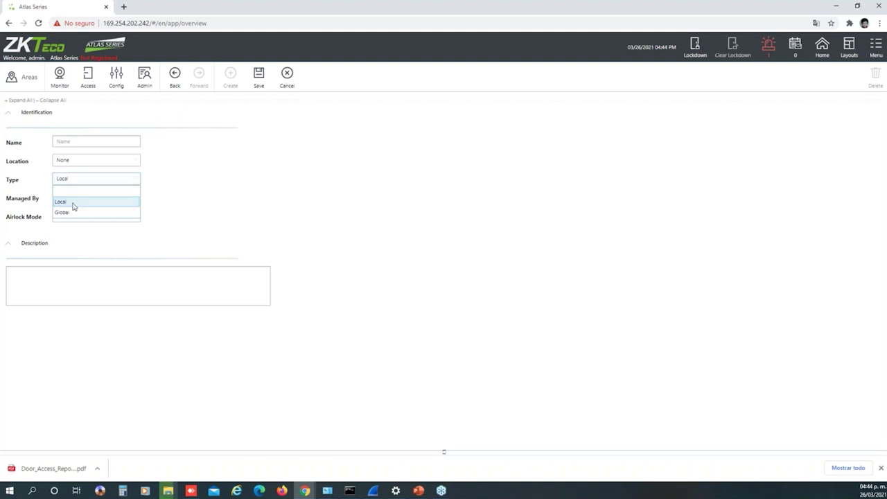
pyautogui.click(104, 201)
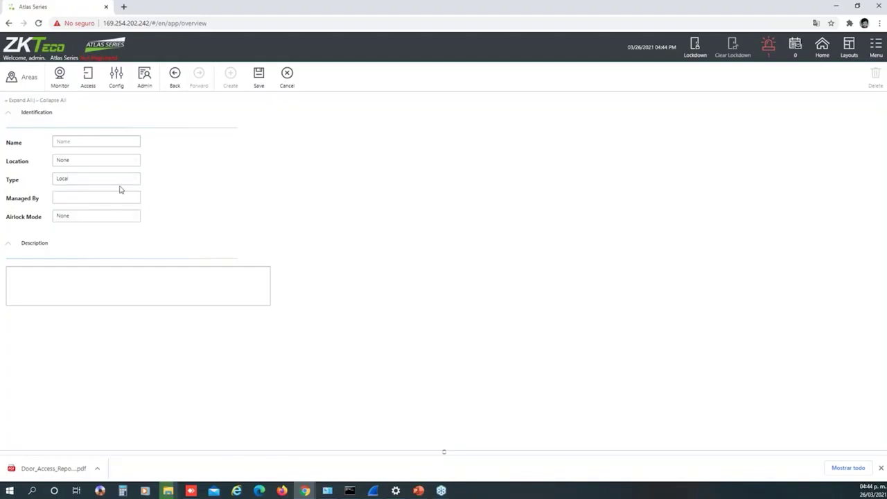
# Check the Managed By and Airlock Mode options, leaving Managed By empty and Airlock Mode None
pyautogui.click(64, 206)
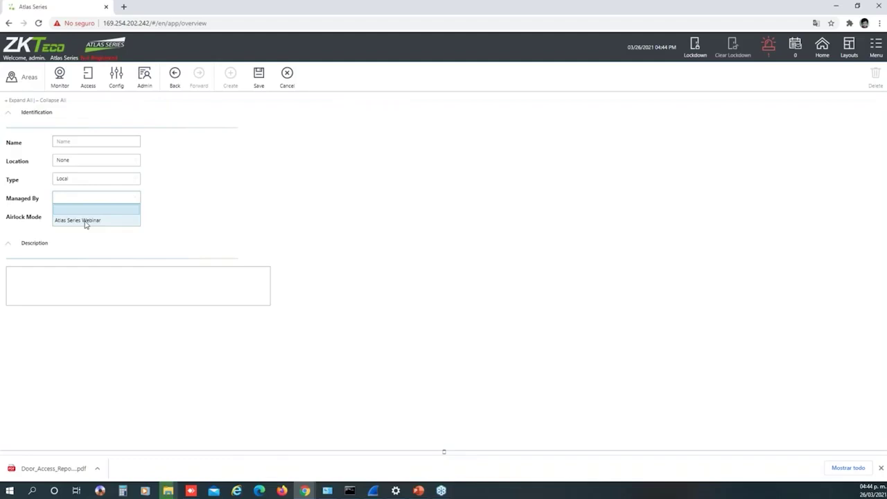
pyautogui.click(183, 210)
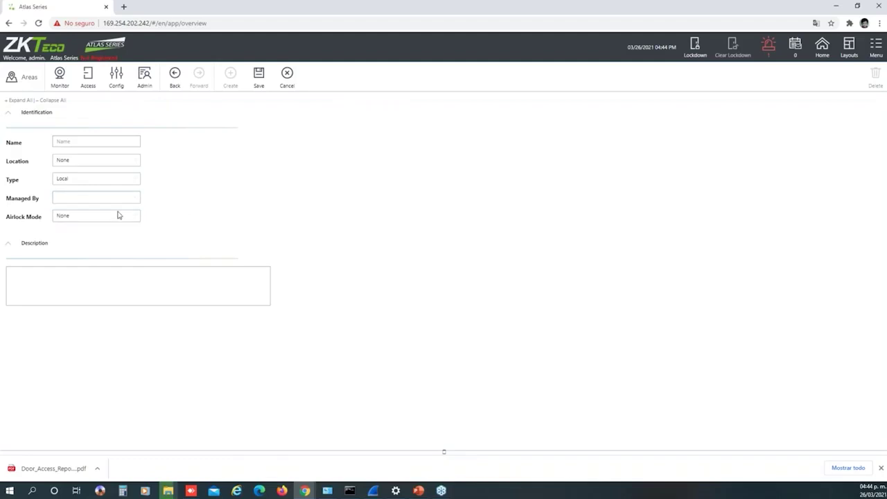
pyautogui.click(91, 216)
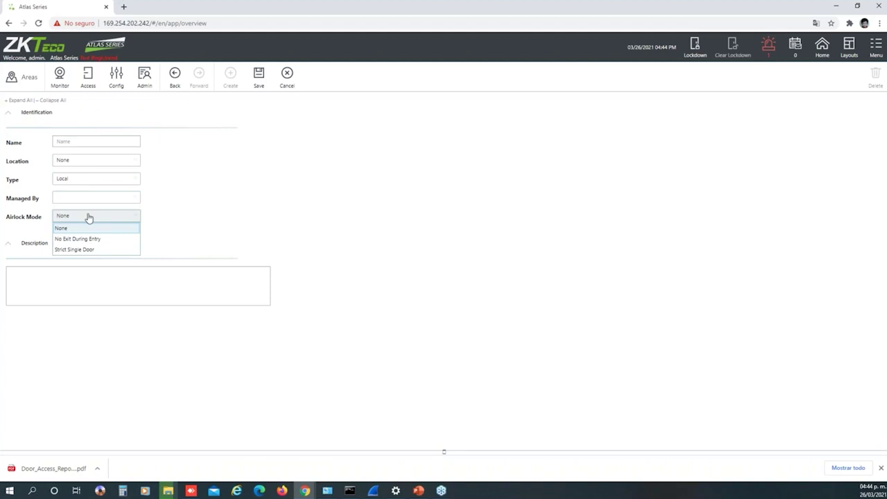
pyautogui.click(81, 199)
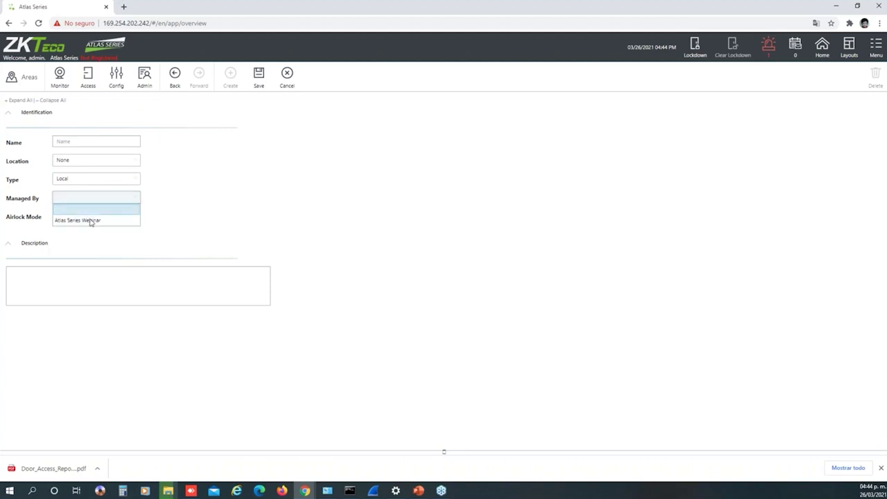
pyautogui.click(122, 202)
pyautogui.click(91, 217)
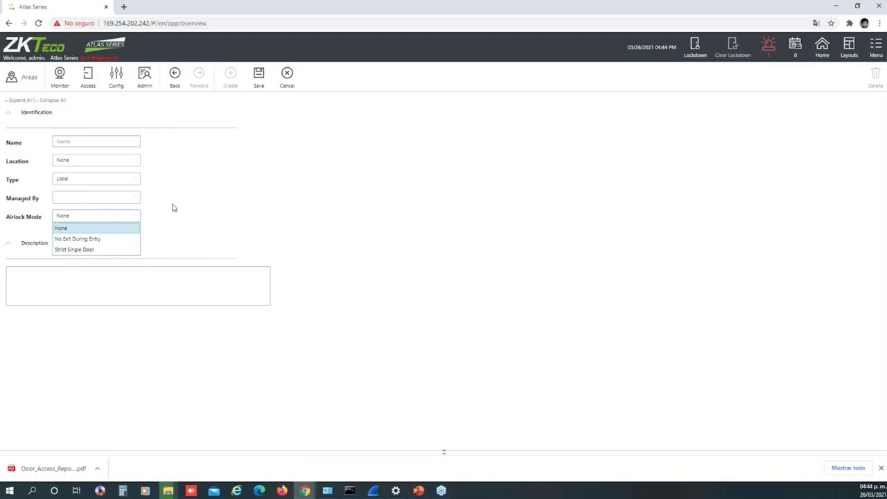
pyautogui.click(155, 160)
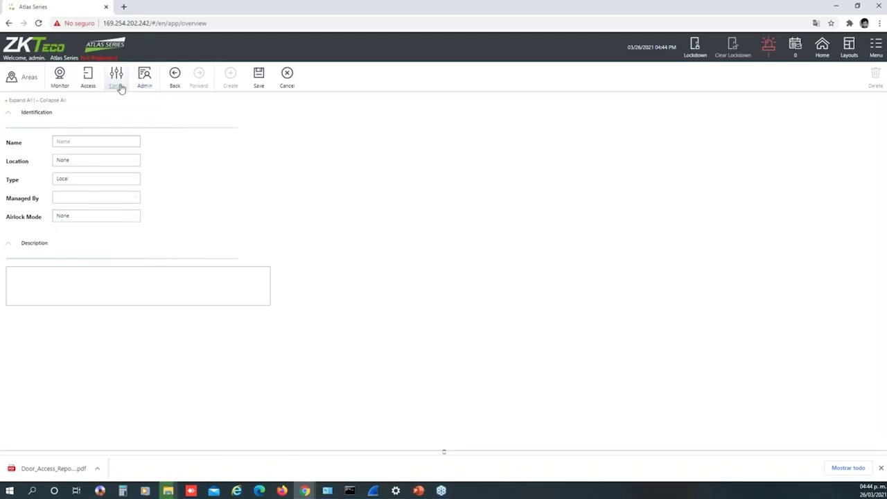
# Go to the Maps configuration page, discarding the unsaved new area
pyautogui.click(118, 83)
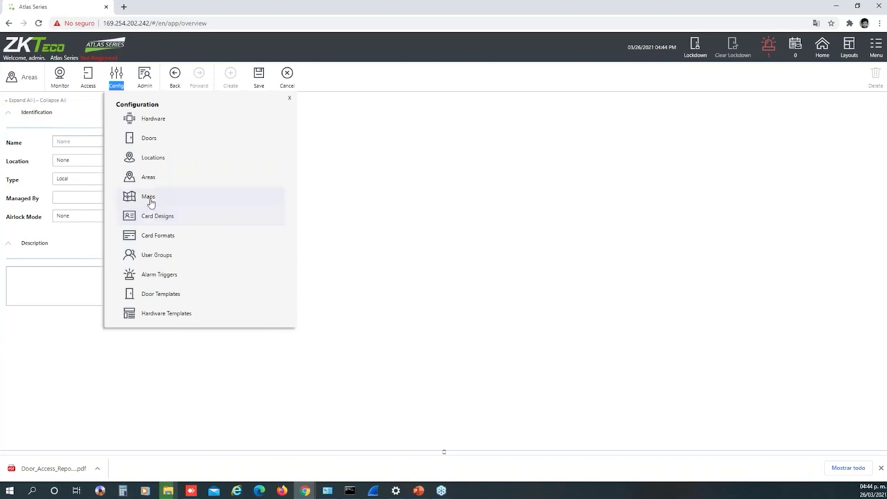
pyautogui.click(149, 198)
pyautogui.click(527, 272)
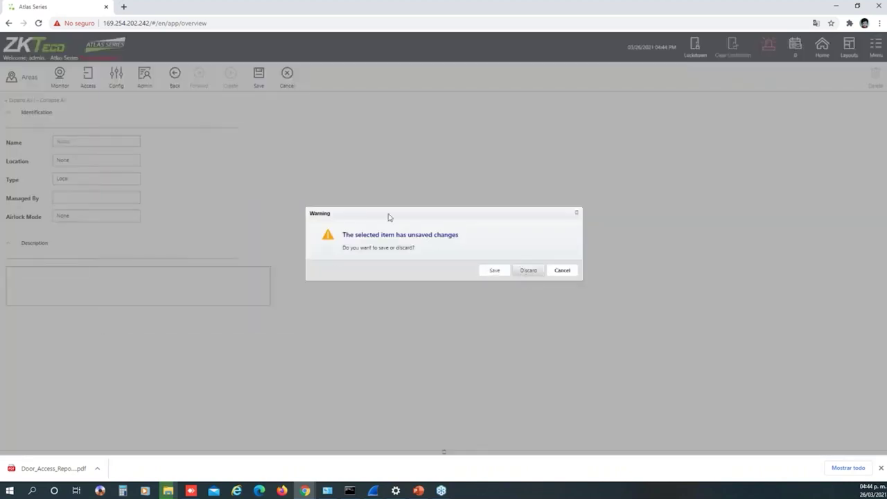
# Create a new map and drag Door 1 - Out onto its canvas
pyautogui.click(229, 76)
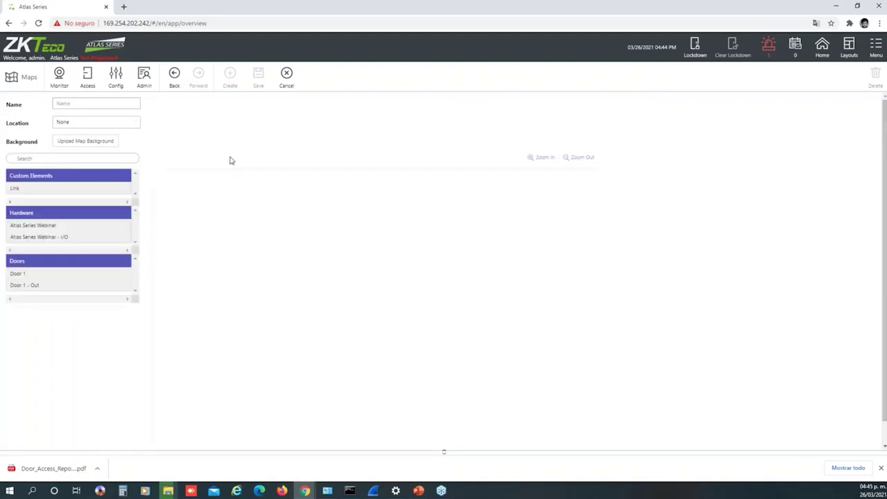
pyautogui.moveTo(87, 282); pyautogui.dragTo(177, 200)
pyautogui.click(119, 83)
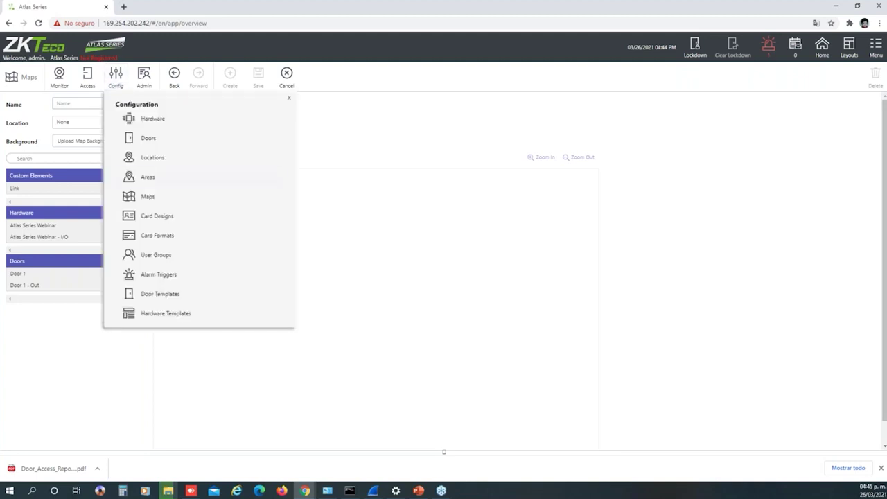
# Start a new card design and scroll through its form, then open the Card Formats list
pyautogui.click(158, 216)
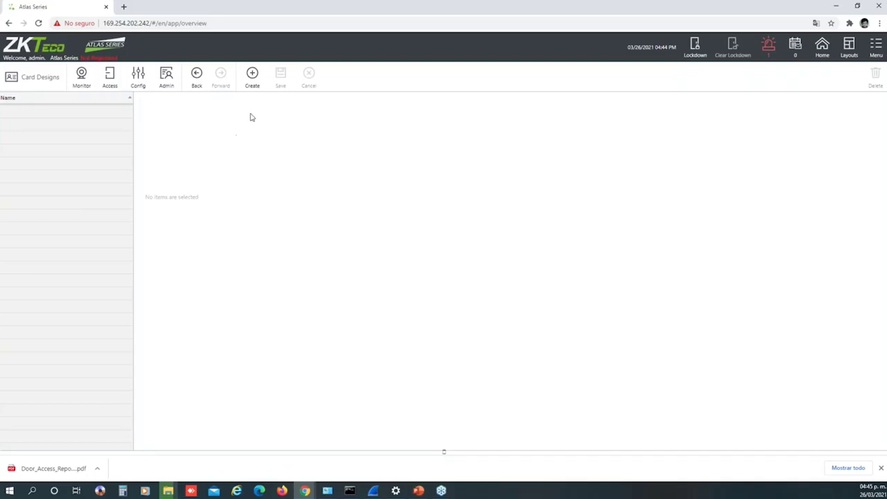
pyautogui.click(253, 77)
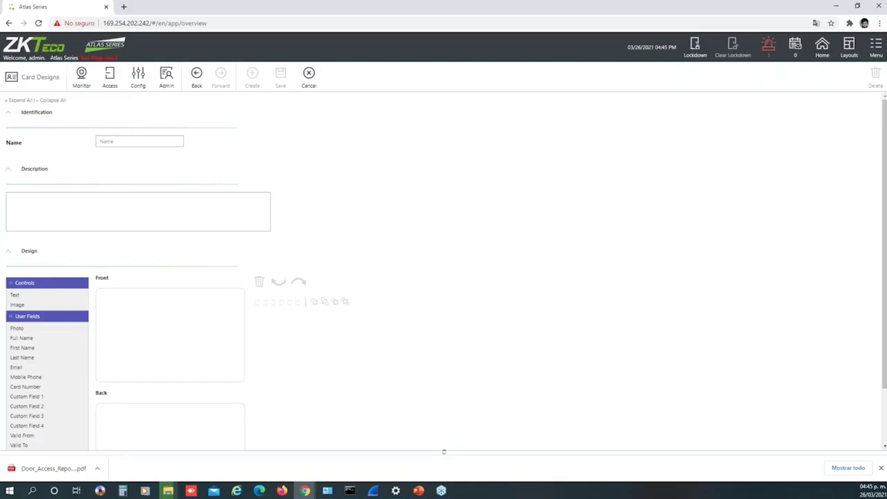
pyautogui.scroll(-1, 194, 284)
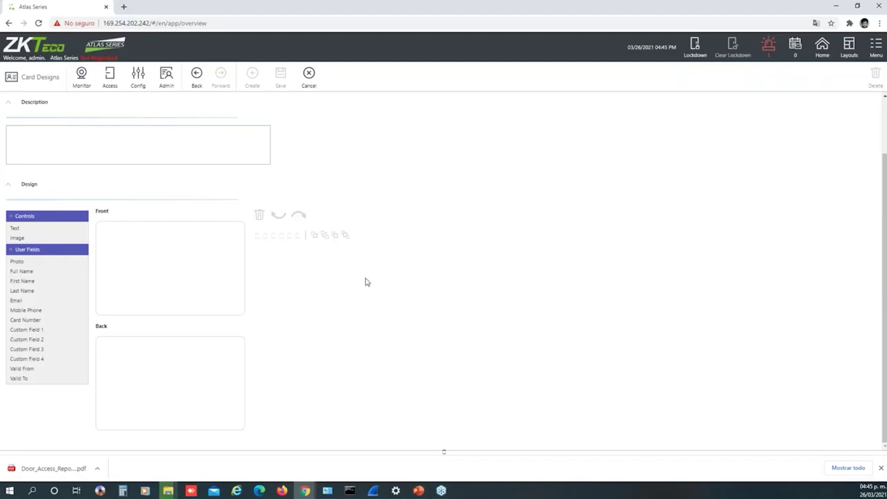
pyautogui.scroll(2, 369, 173)
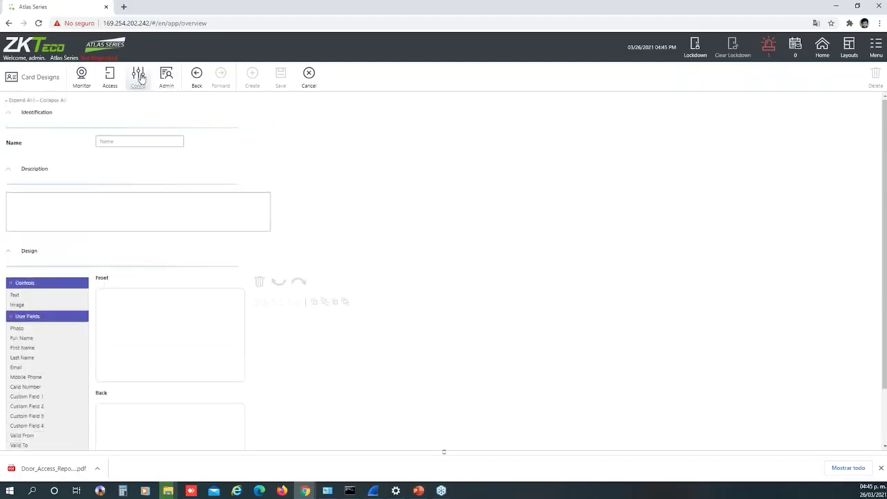
pyautogui.click(138, 77)
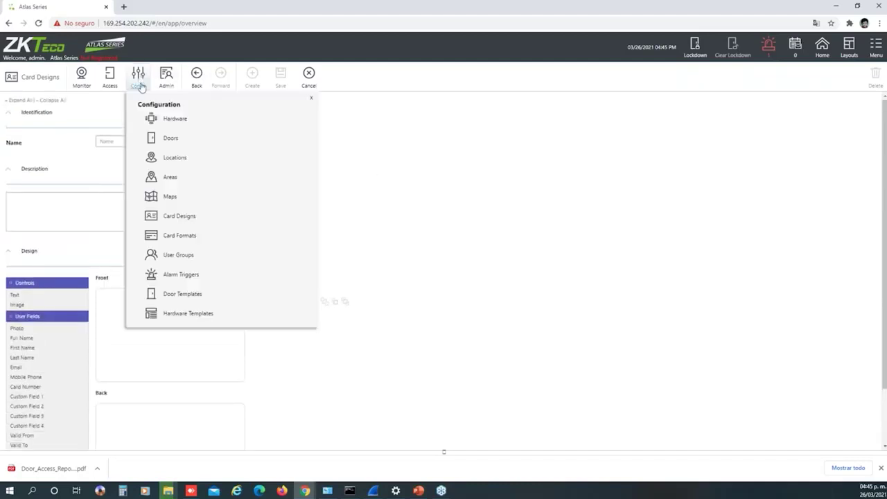
pyautogui.click(180, 235)
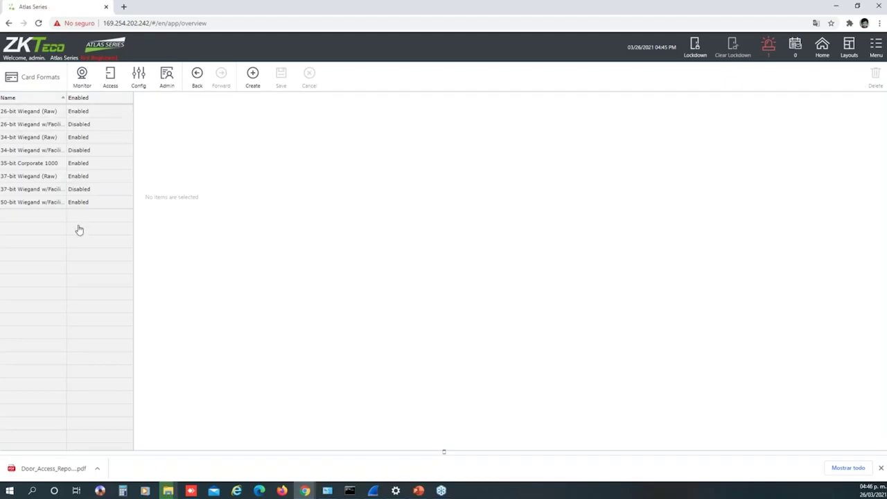
# Start a blank card format, then leave it for User Groups, discarding the unsaved changes
pyautogui.click(252, 86)
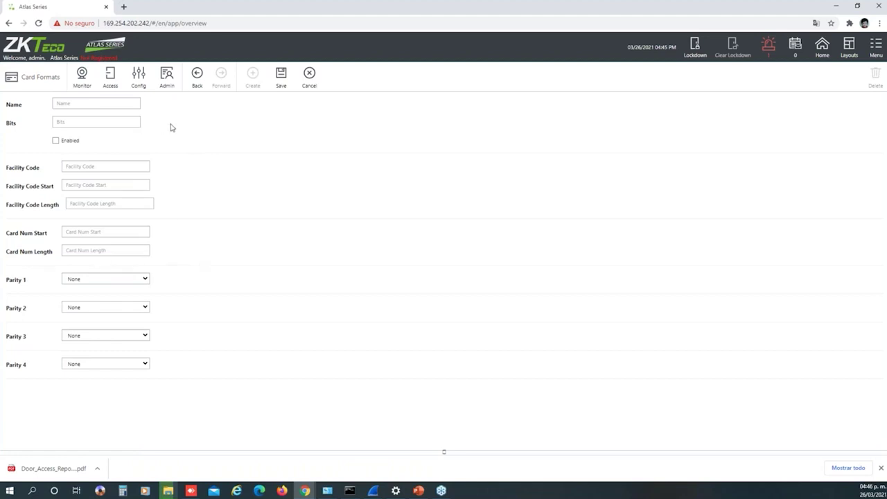
pyautogui.click(142, 80)
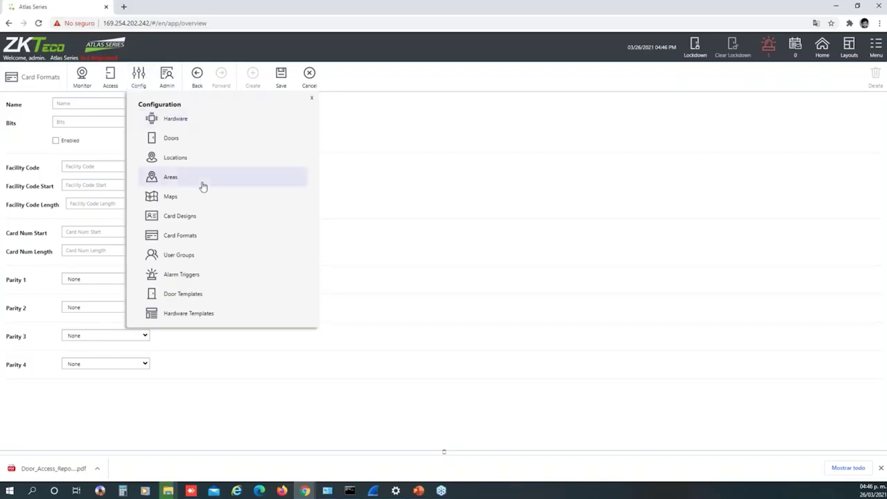
pyautogui.click(196, 255)
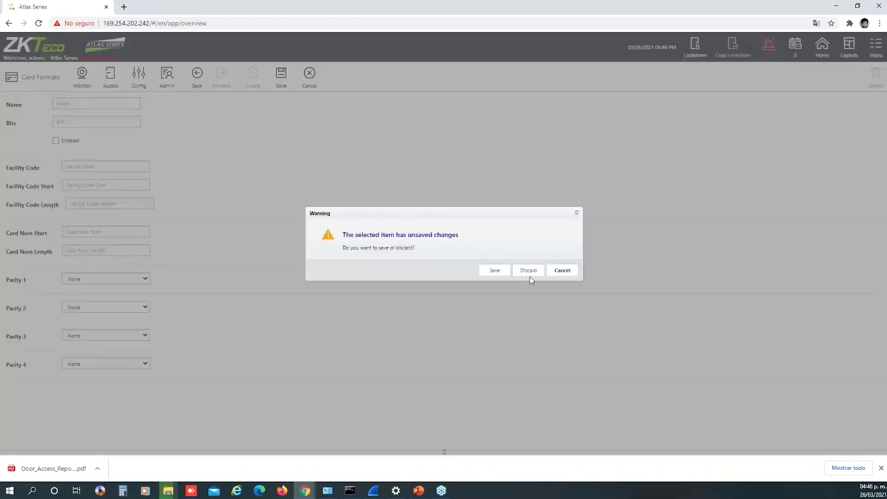
pyautogui.click(528, 270)
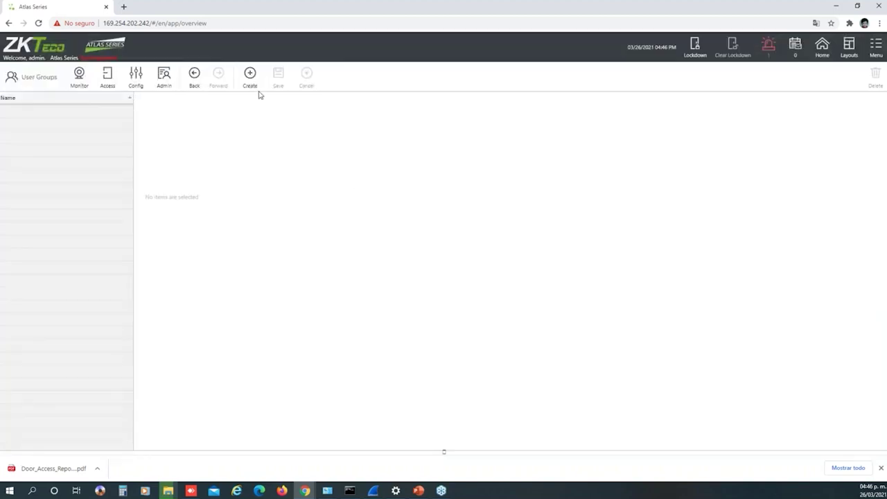
# Begin a new user group, then switch to the Alarm Triggers list of six triggers
pyautogui.click(251, 78)
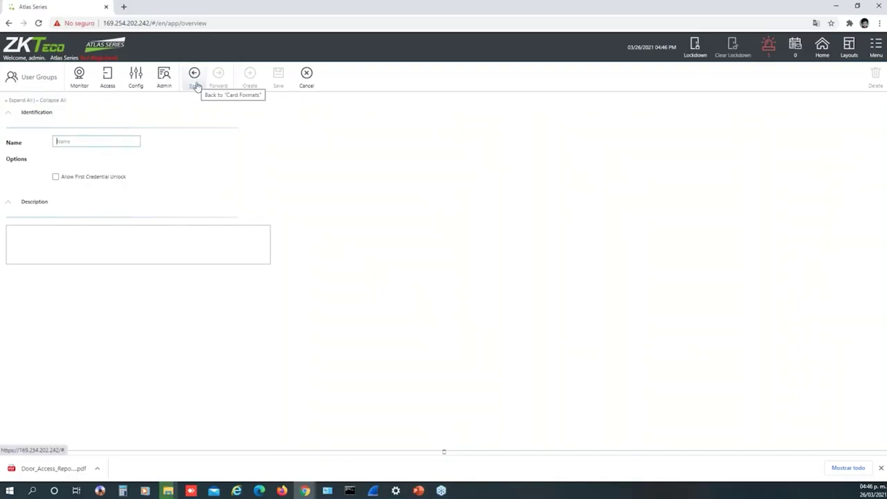
pyautogui.click(135, 78)
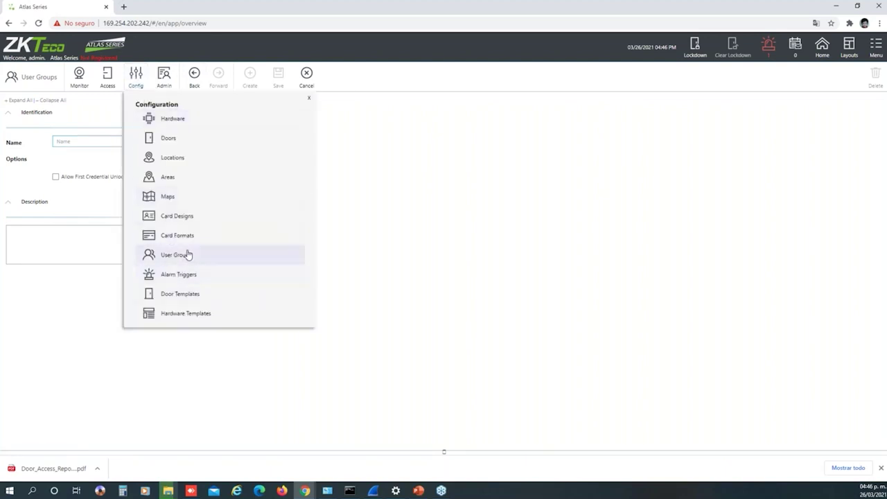
pyautogui.click(178, 275)
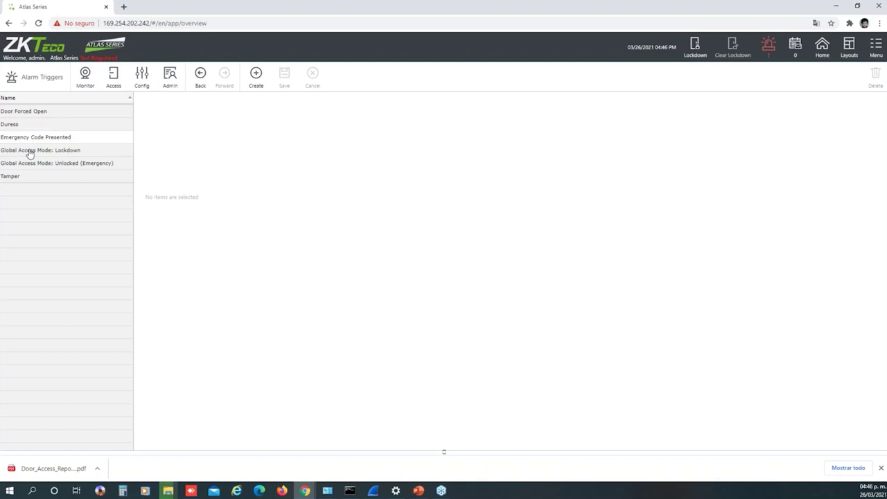
# View the Emergency Code Presented trigger, then check the empty Door Templates page
pyautogui.click(80, 142)
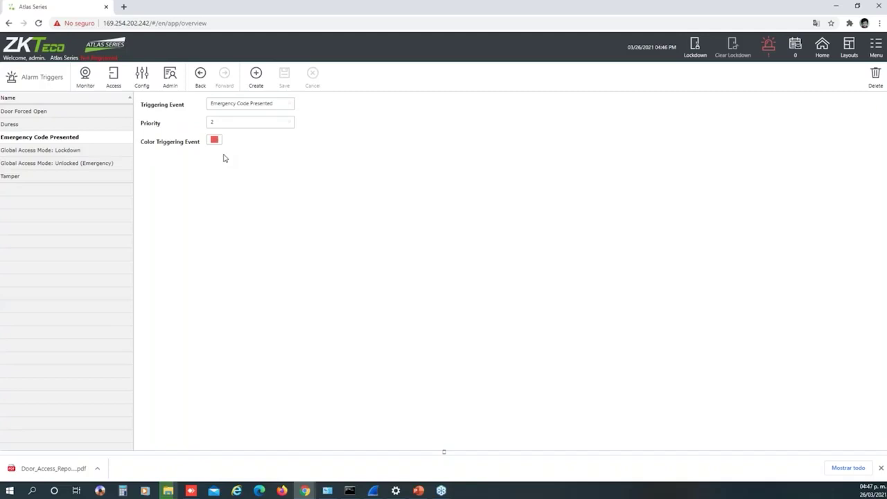
pyautogui.click(141, 77)
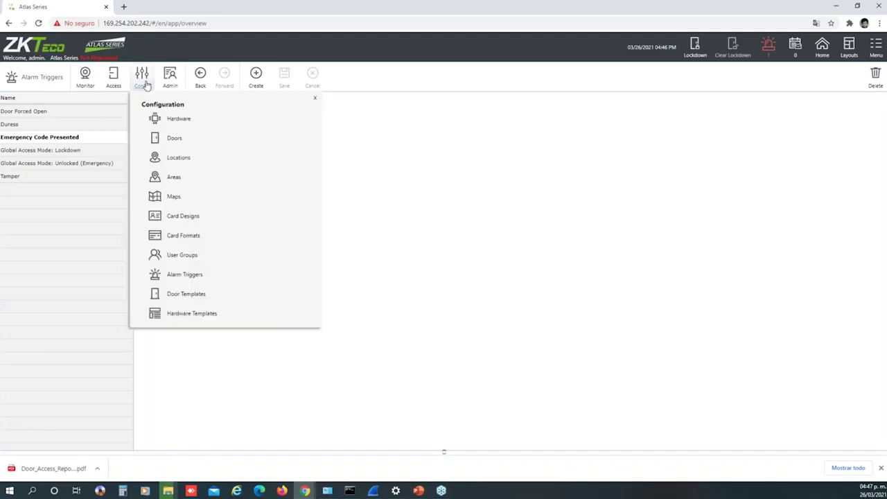
pyautogui.click(179, 294)
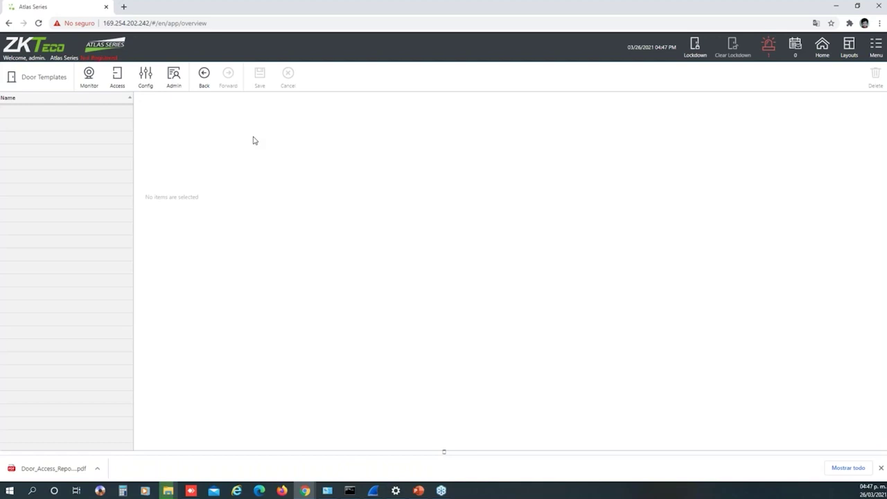
# Look over Hardware Templates, then open the Hardware page listing the Atlas Series Webinar controller
pyautogui.click(150, 82)
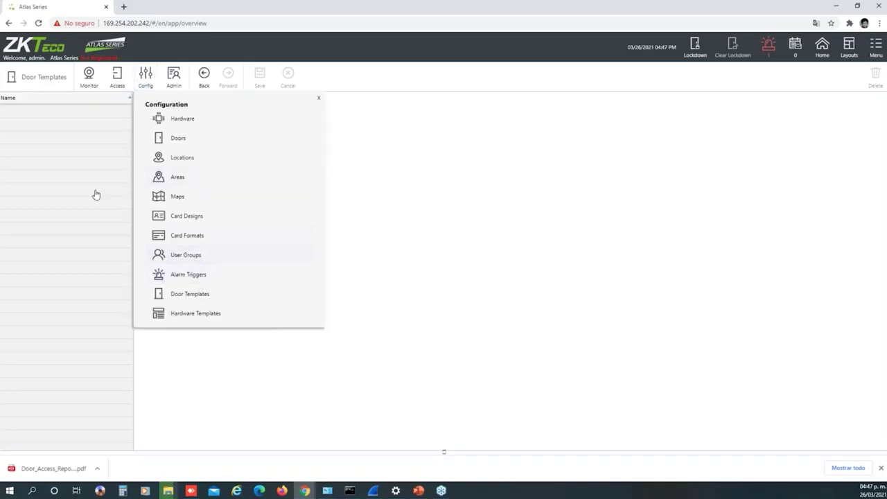
pyautogui.click(196, 316)
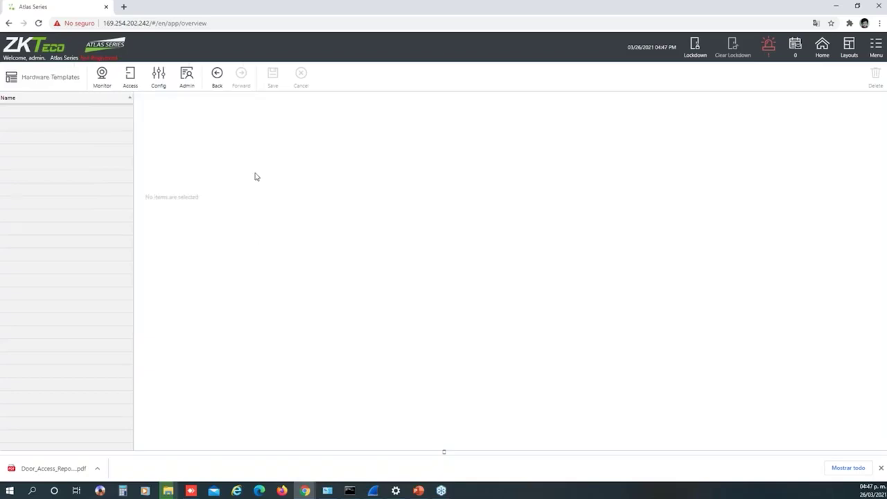
pyautogui.click(160, 80)
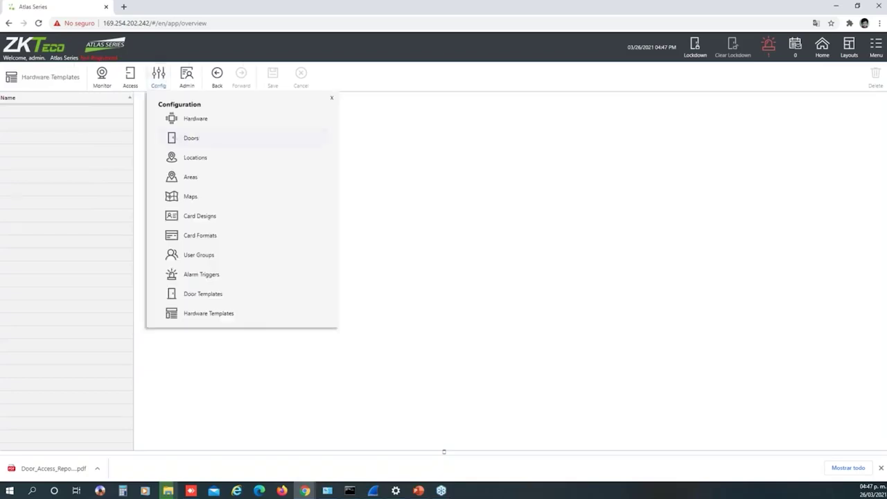
pyautogui.click(204, 128)
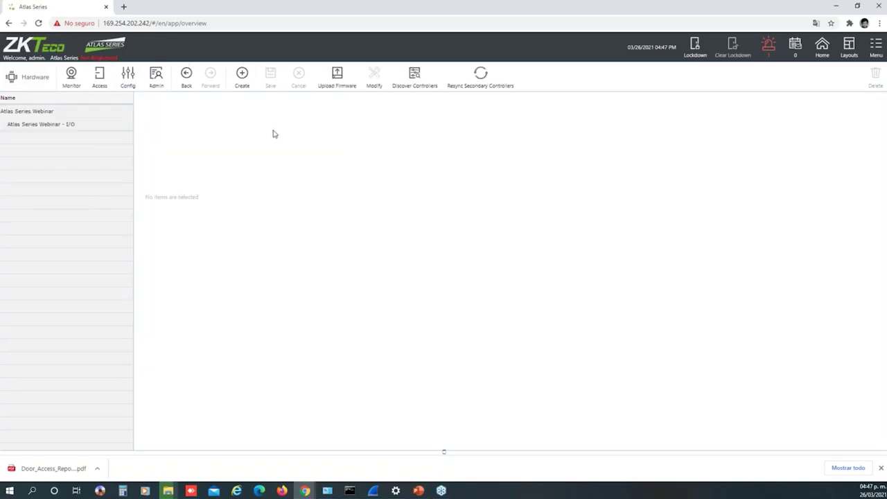
# Inspect the Atlas Series Webinar controller, then the I/O board's Readers table with READER1 and READER2
pyautogui.click(41, 113)
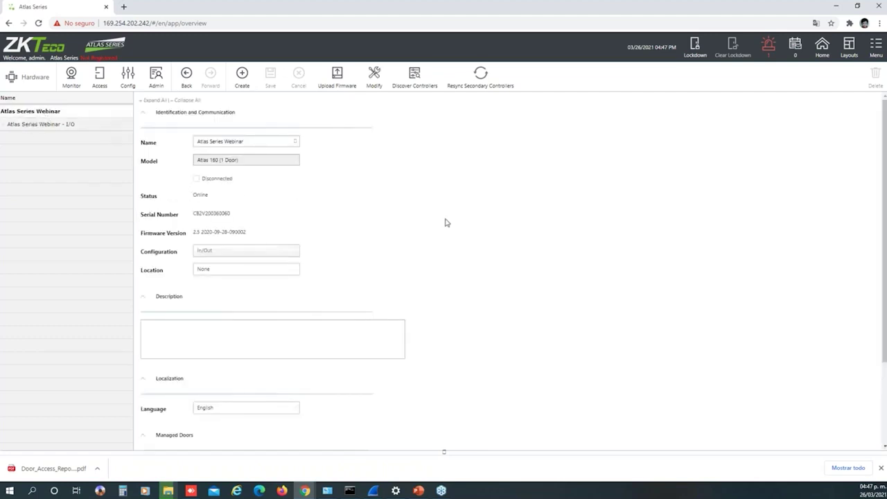
pyautogui.scroll(-3, 447, 222)
pyautogui.scroll(3, 445, 222)
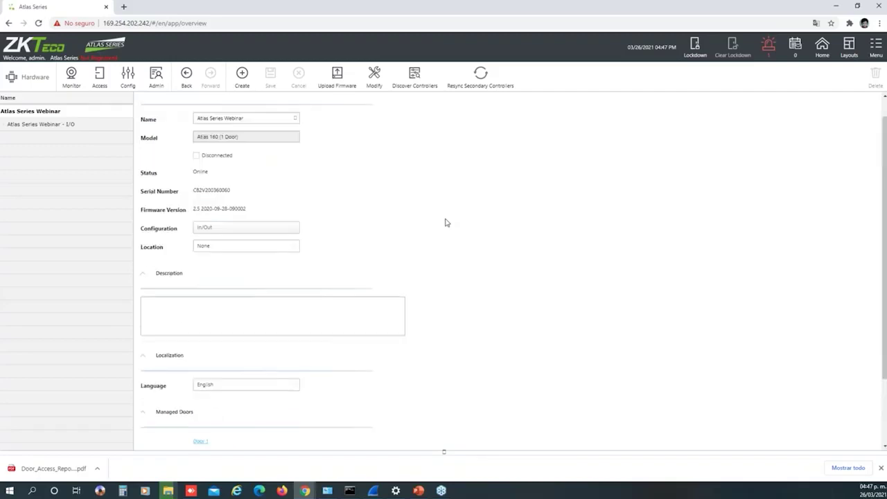
pyautogui.click(60, 124)
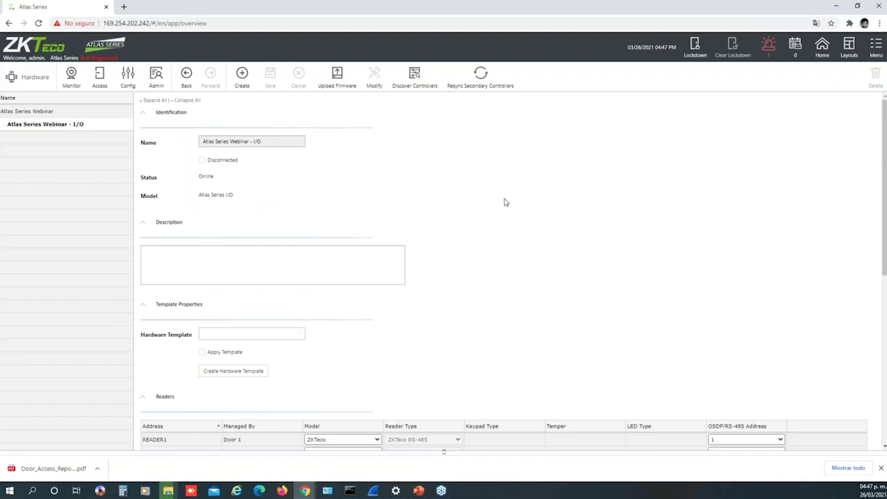
pyautogui.scroll(-1, 504, 202)
pyautogui.scroll(-3, 505, 202)
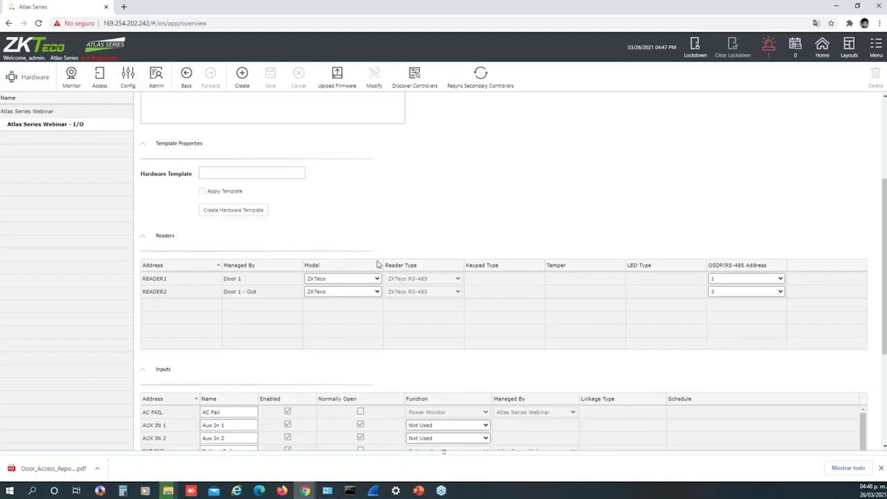
# Change READER1's model from ZKTeco to Custom
pyautogui.click(344, 280)
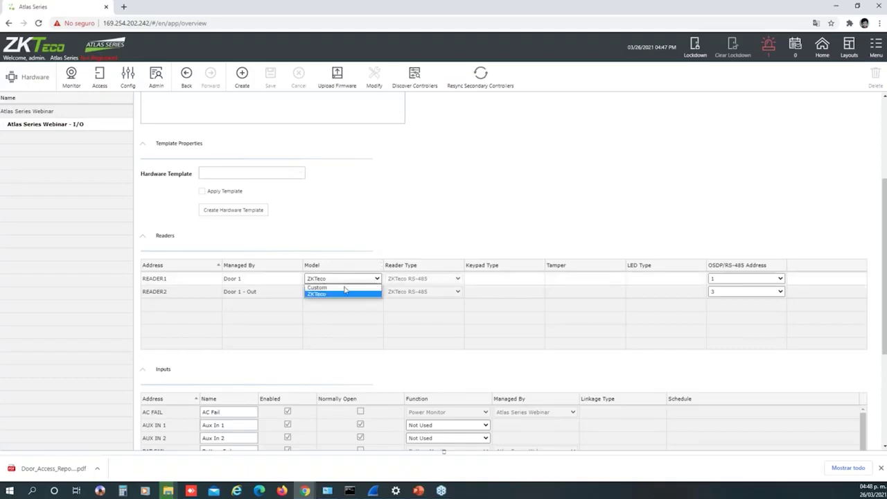
pyautogui.click(344, 293)
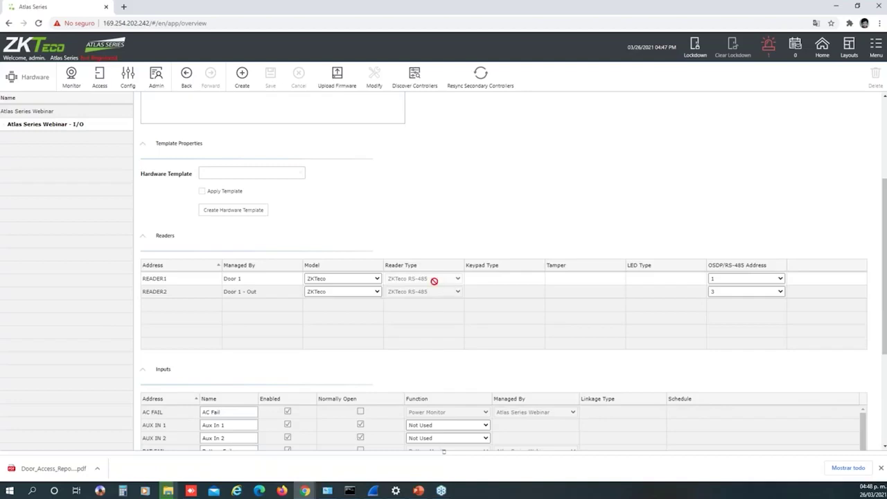
pyautogui.click(346, 280)
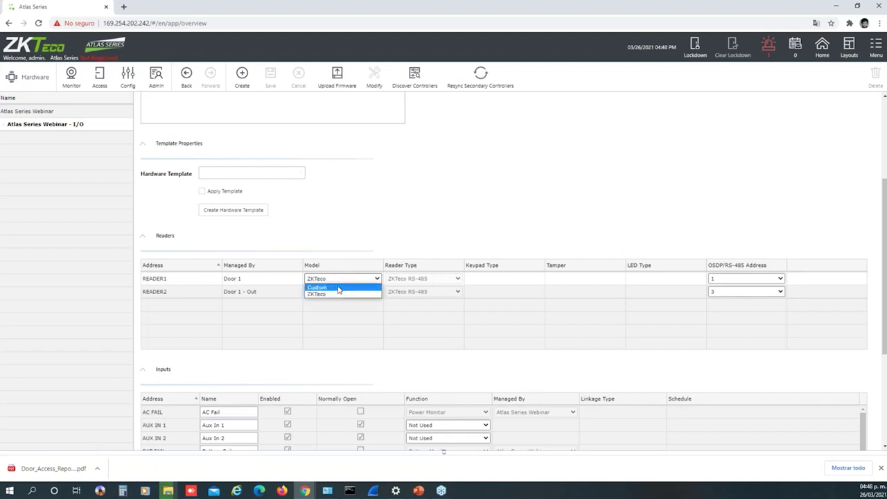
pyautogui.click(337, 289)
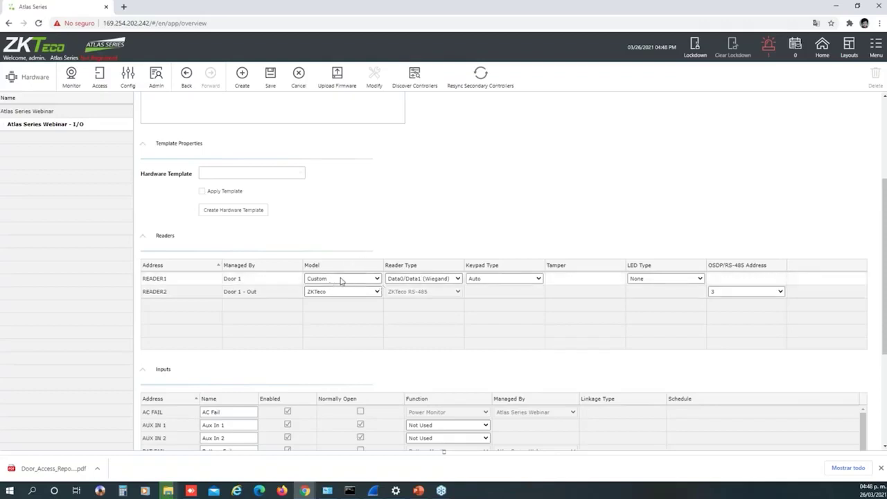
# Keep READER1 on Data0/Data1 (Wiegand) reader type, Auto keypad and None LED type
pyautogui.click(421, 280)
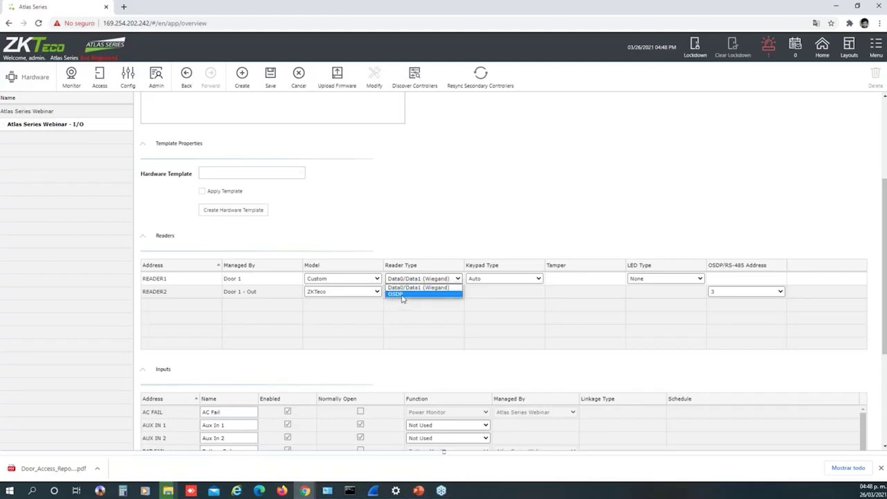
pyautogui.click(531, 283)
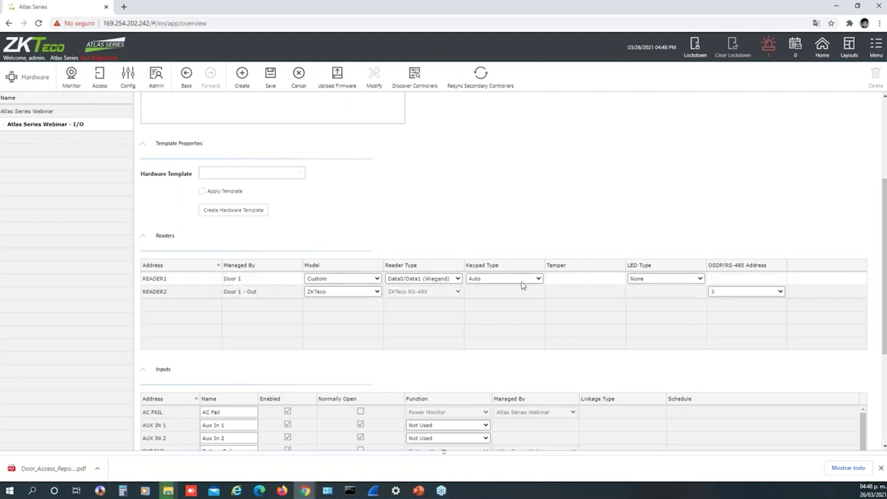
pyautogui.click(528, 280)
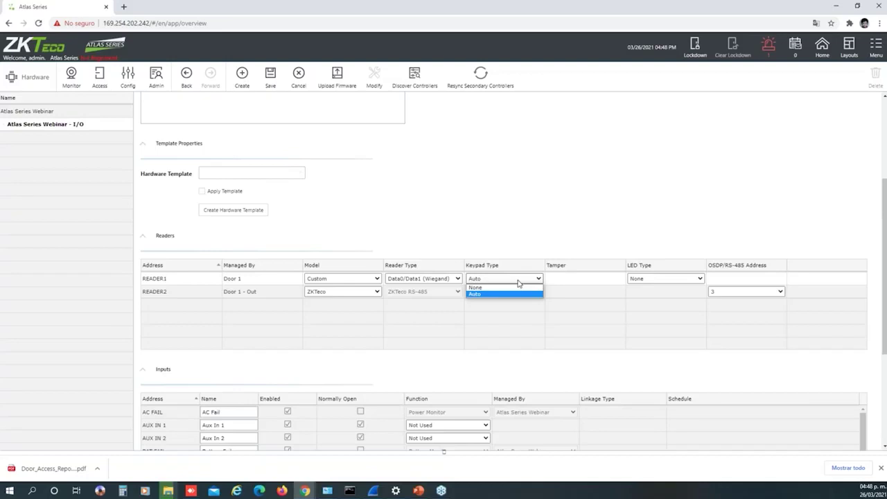
pyautogui.click(676, 279)
pyautogui.click(677, 280)
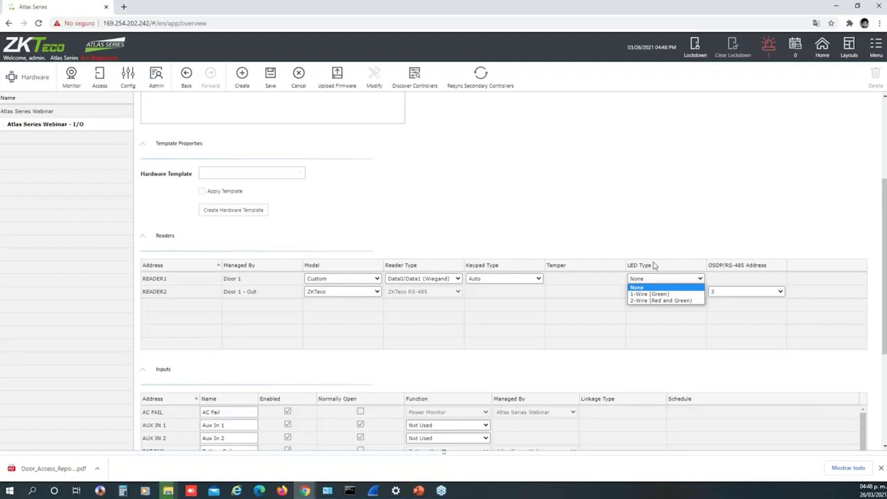
pyautogui.click(422, 237)
pyautogui.click(420, 238)
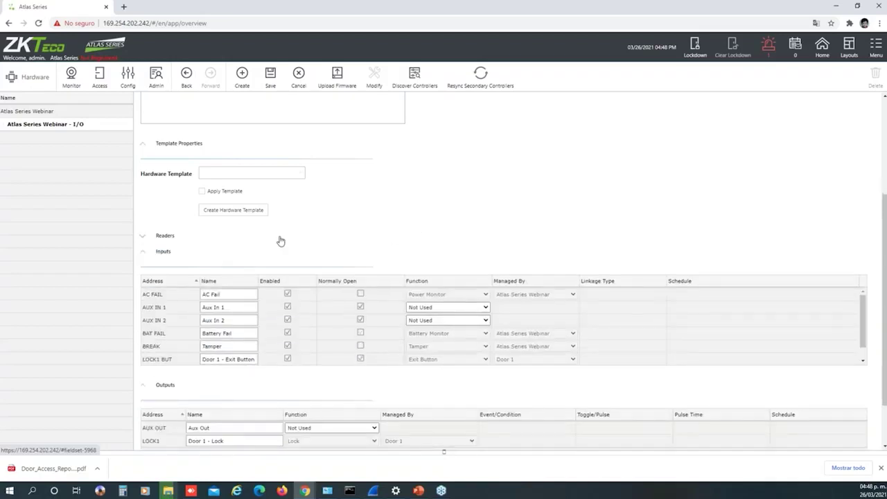
# Scroll to the Inputs table and clear the Enabled box on the LOCK1 SEN row
pyautogui.click(159, 238)
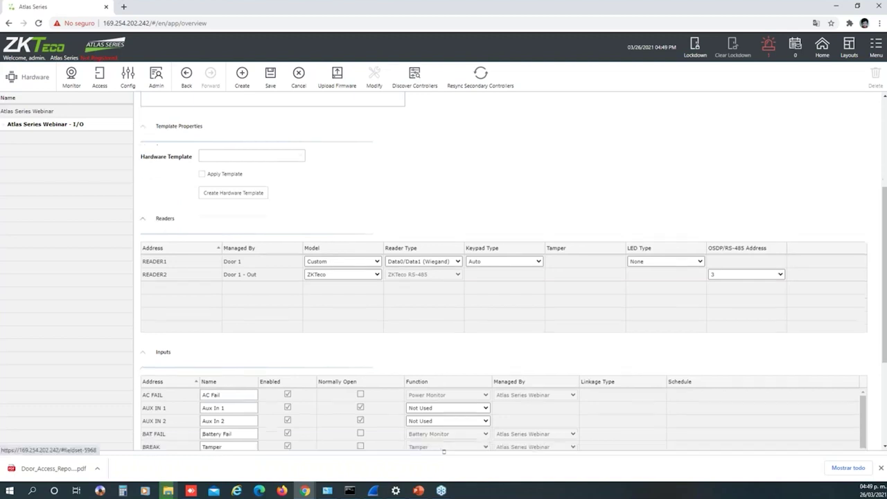
pyautogui.scroll(-2, 414, 243)
pyautogui.scroll(-1, 350, 258)
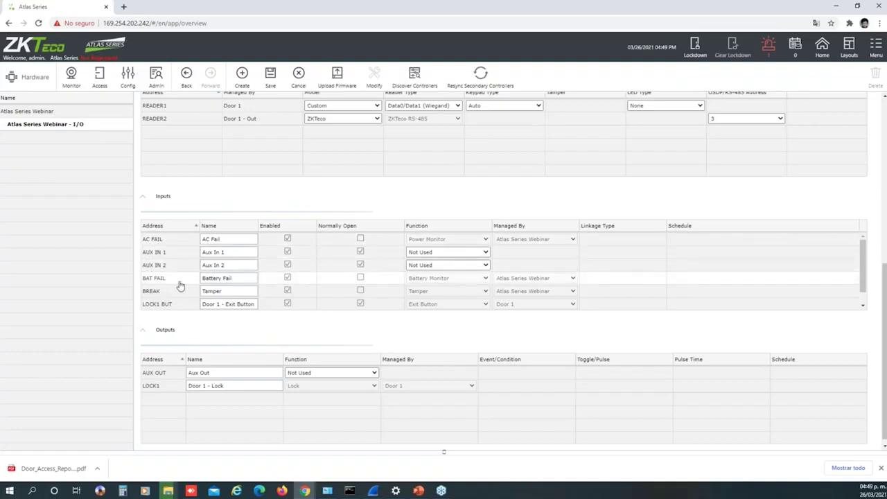
pyautogui.scroll(-1, 167, 281)
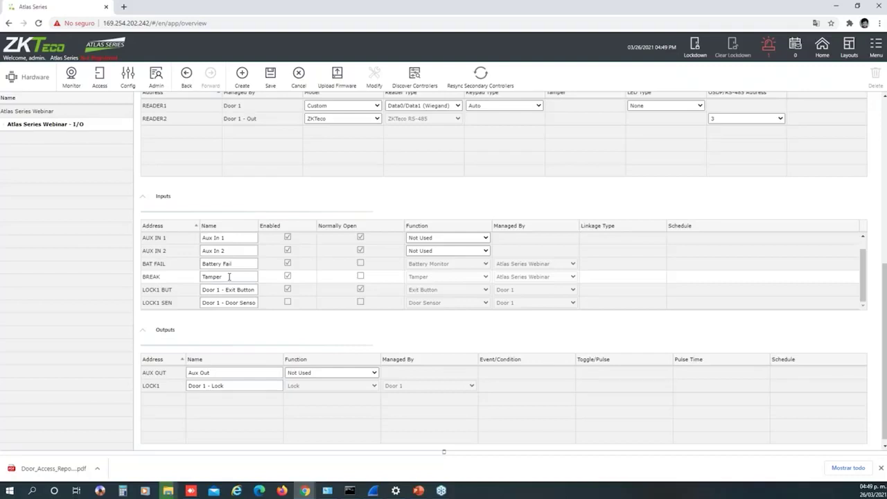
pyautogui.scroll(1, 229, 277)
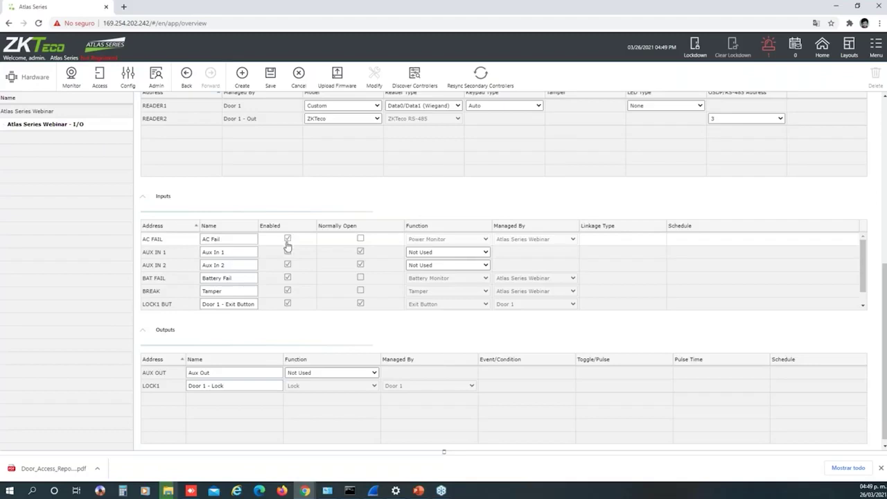
pyautogui.scroll(-1, 289, 248)
pyautogui.scroll(-1, 289, 250)
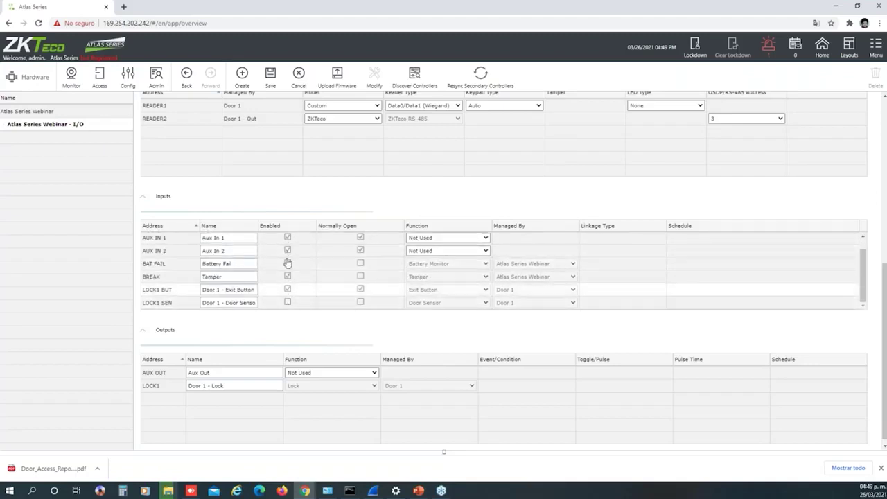
pyautogui.click(287, 303)
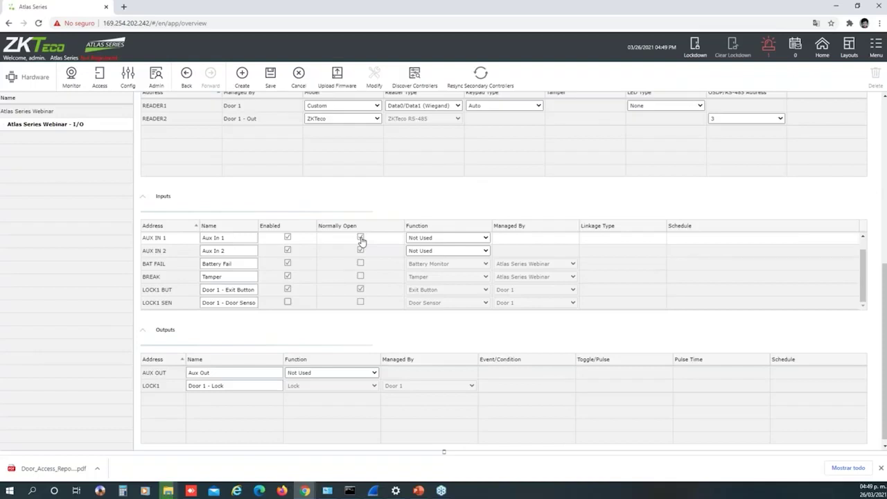
pyautogui.scroll(1, 334, 274)
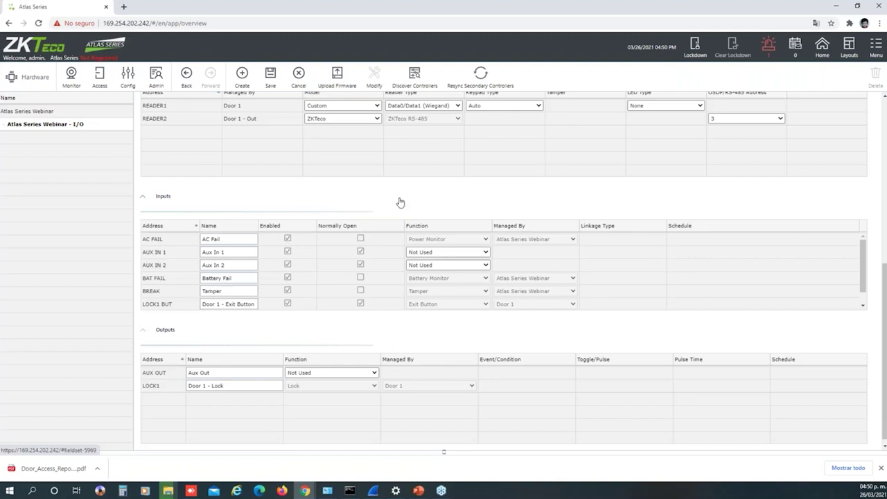
# Make AUX IN 1 a Linkage input under Atlas Series Webinar with Input-Triggered Lockdown
pyautogui.click(458, 257)
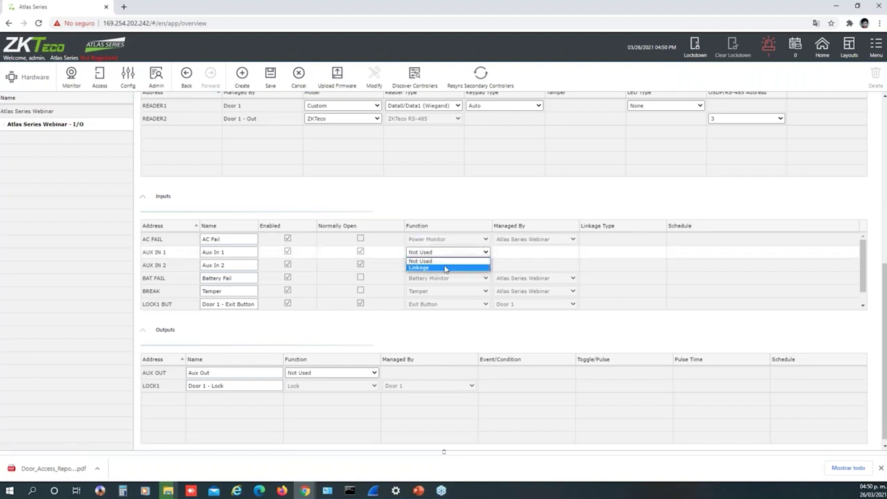
pyautogui.click(449, 265)
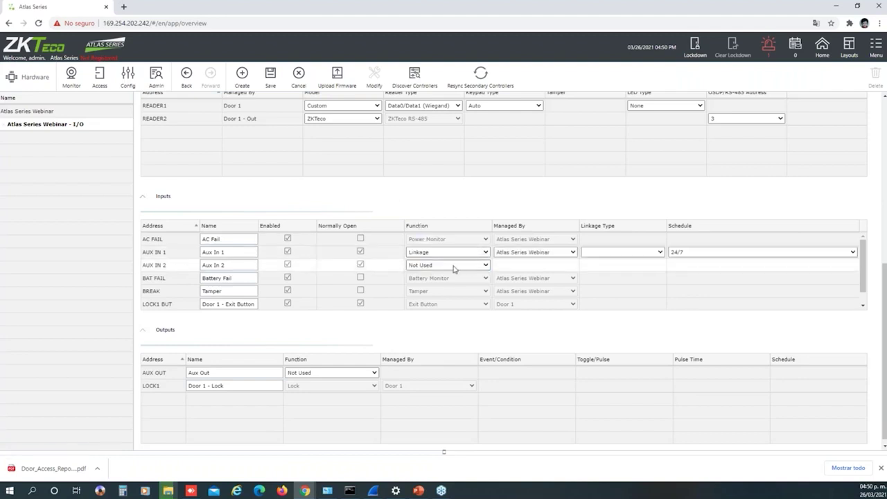
pyautogui.click(542, 255)
pyautogui.click(544, 259)
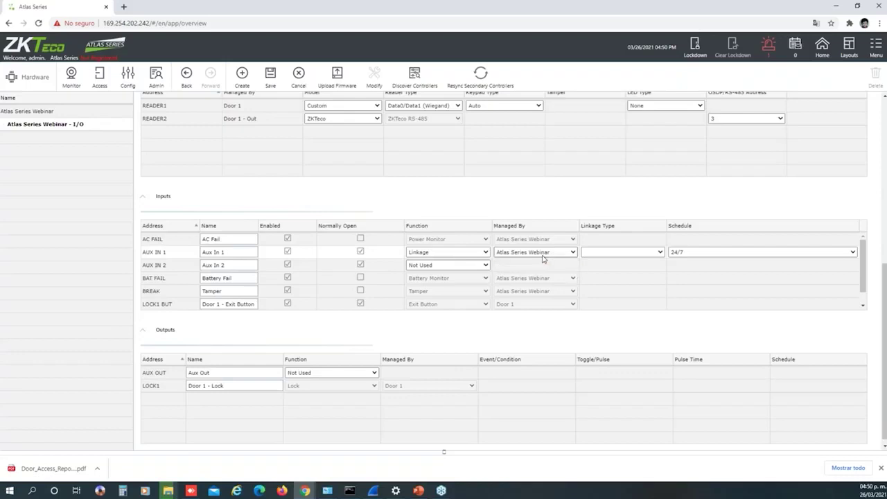
pyautogui.click(600, 254)
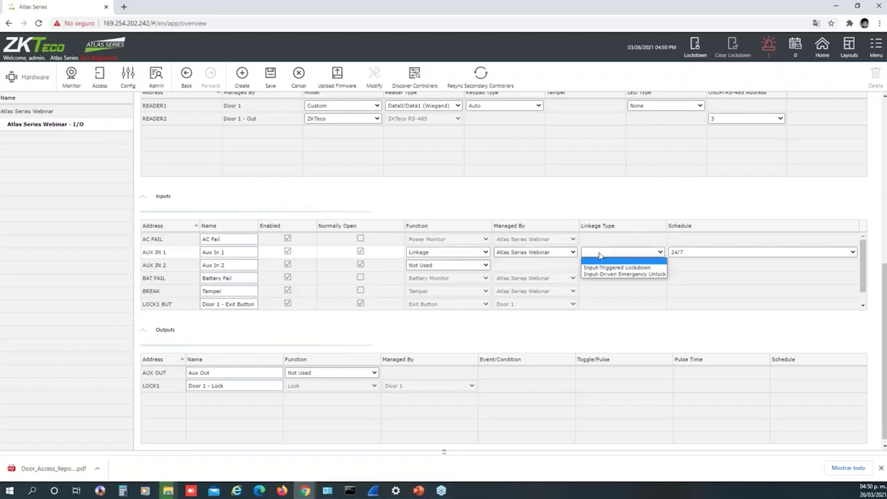
pyautogui.click(635, 268)
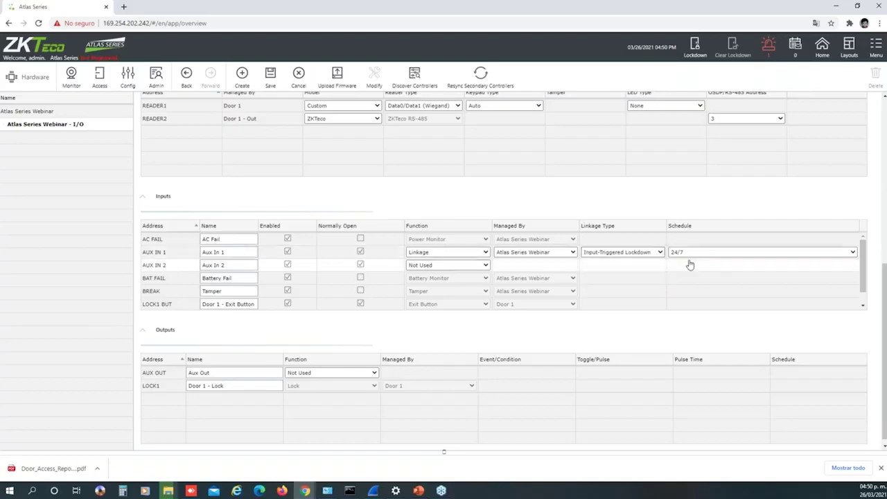
# Make AUX IN 2 a Linkage input under Atlas Series Webinar with Input-Driven Emergency Unlock
pyautogui.click(485, 266)
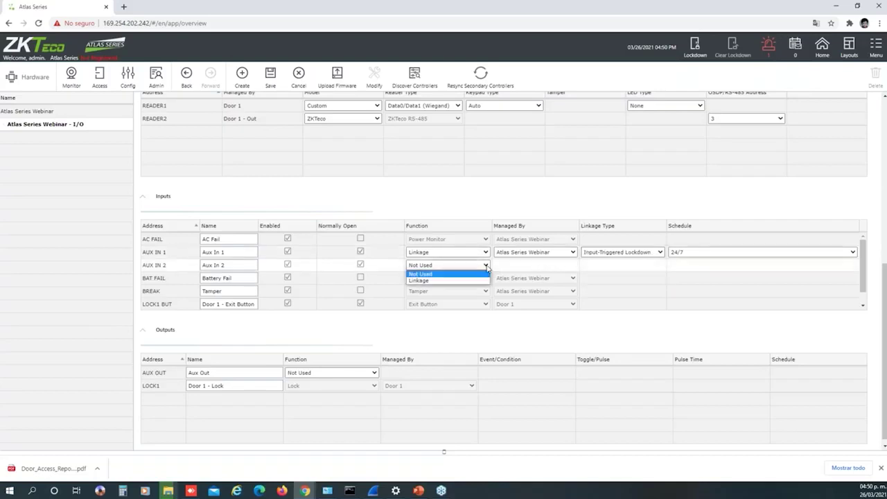
pyautogui.click(475, 278)
pyautogui.click(572, 266)
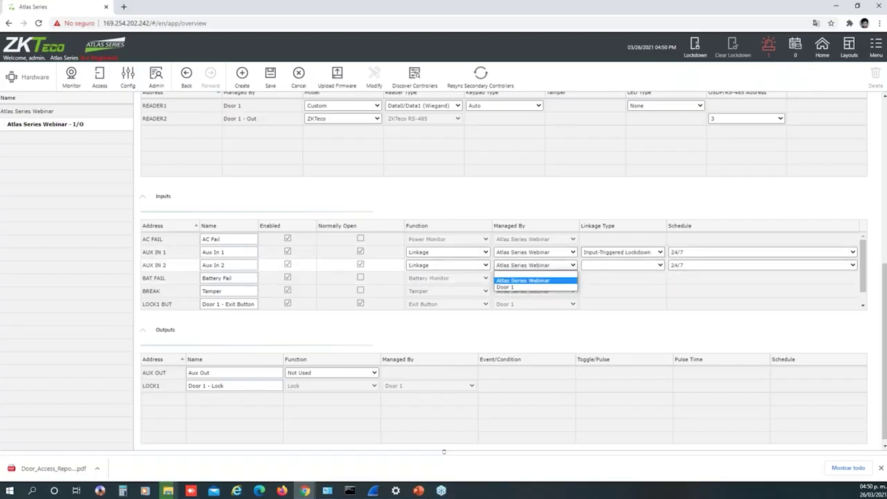
pyautogui.click(573, 272)
pyautogui.click(620, 265)
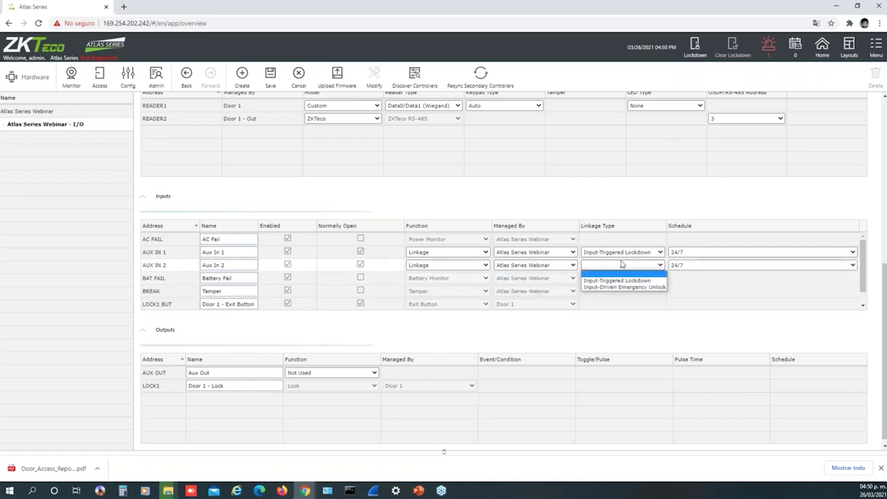
pyautogui.click(628, 287)
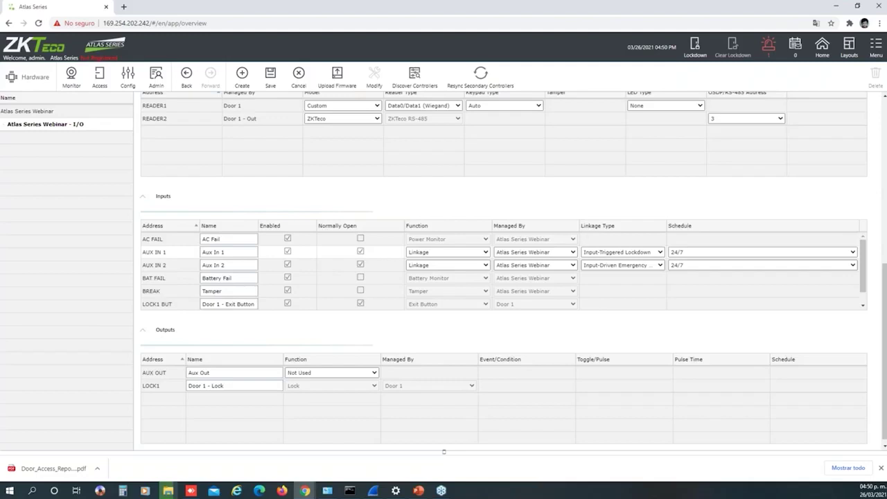
# Try AUX IN 1 under Door 1 with Momentary Unlock, then return it to Atlas Series Webinar
pyautogui.click(519, 255)
pyautogui.click(518, 274)
pyautogui.click(620, 254)
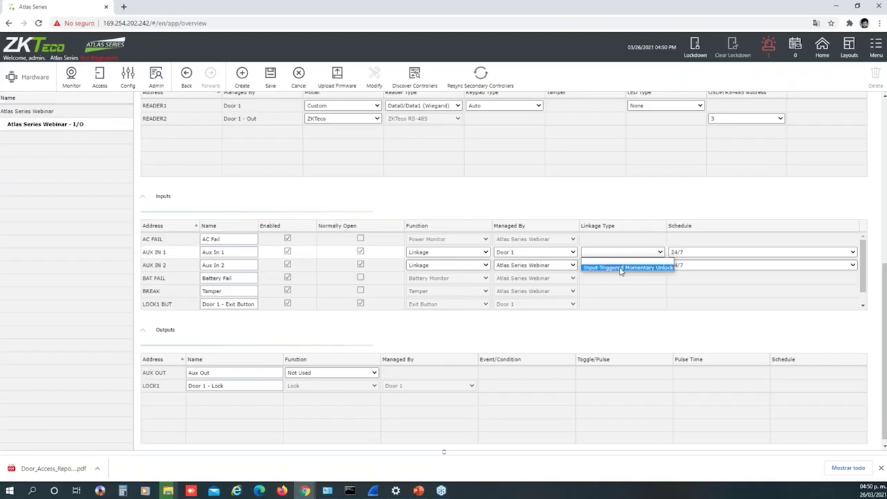
pyautogui.click(621, 269)
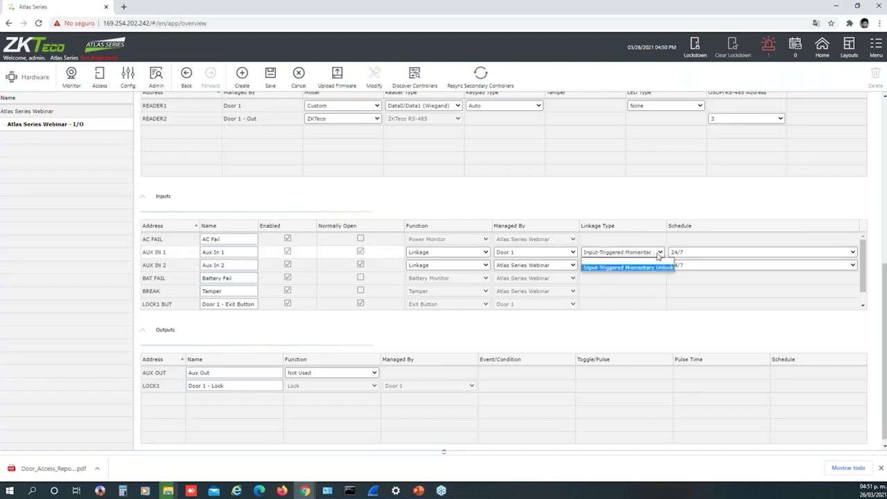
pyautogui.click(573, 254)
pyautogui.click(546, 268)
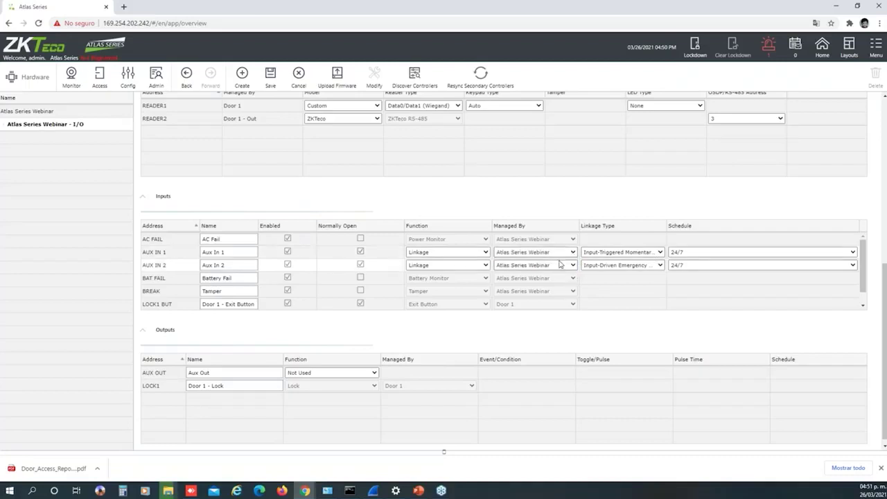
pyautogui.click(600, 254)
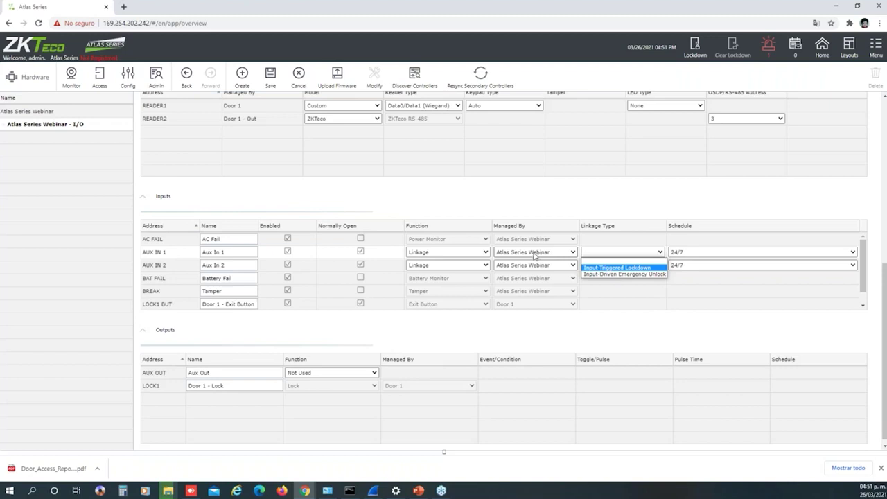
pyautogui.click(535, 253)
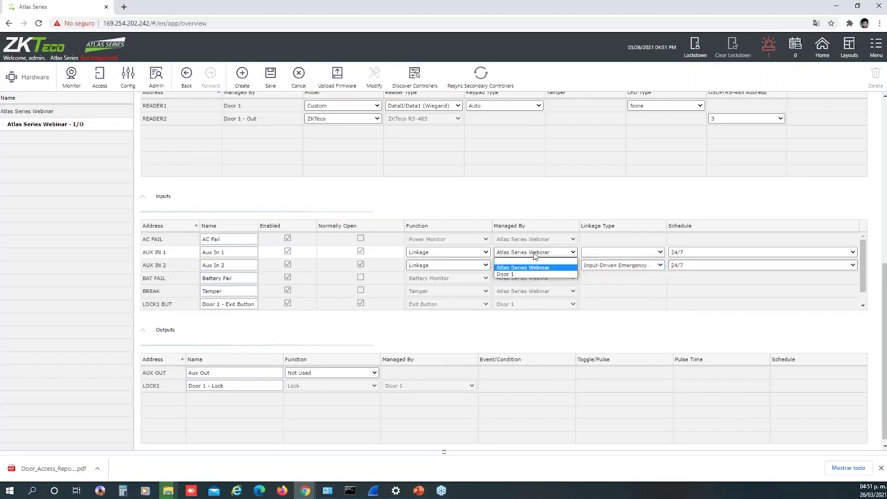
pyautogui.click(523, 267)
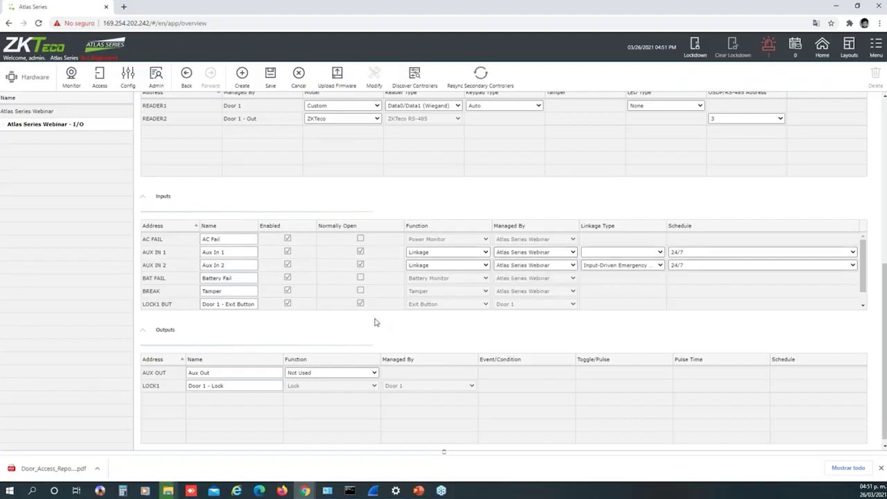
pyautogui.scroll(-1, 374, 322)
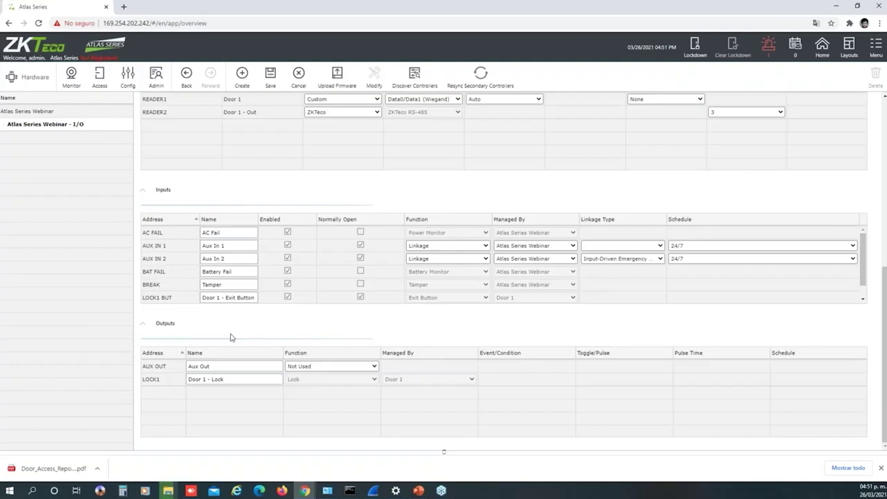
# Make AUX OUT a Linkage output, first trying Door 1 as its manager
pyautogui.click(372, 366)
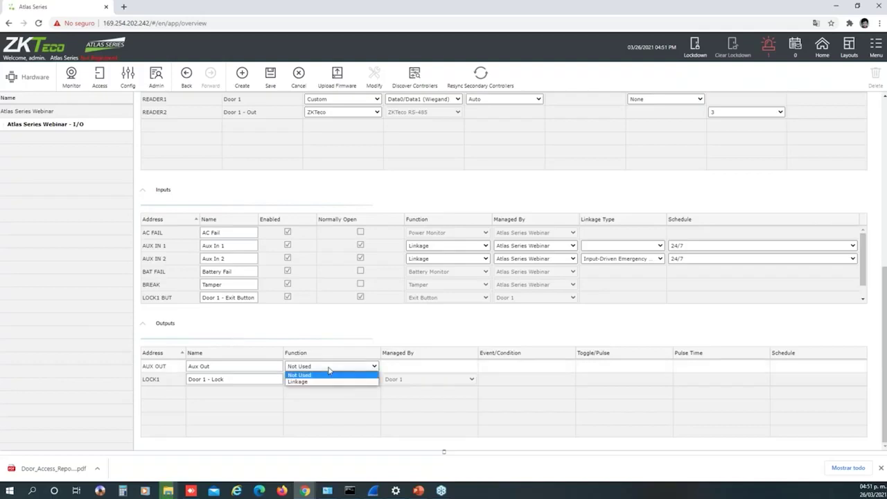
pyautogui.click(358, 382)
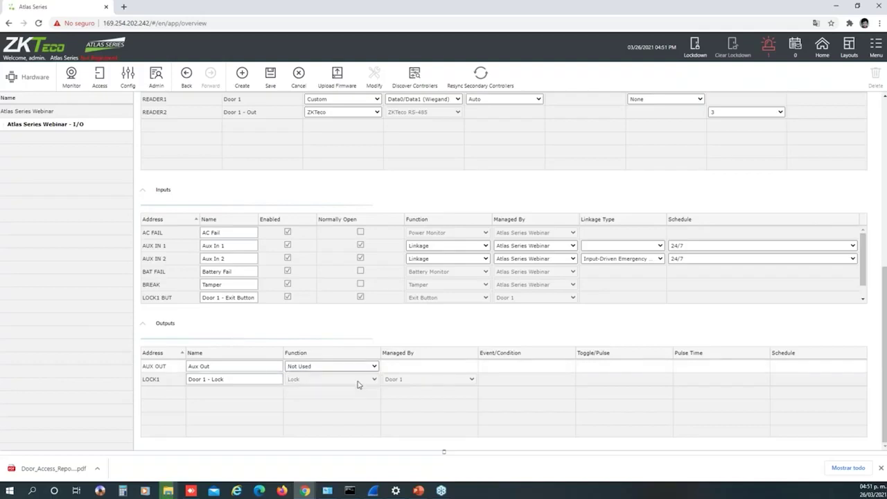
pyautogui.click(428, 368)
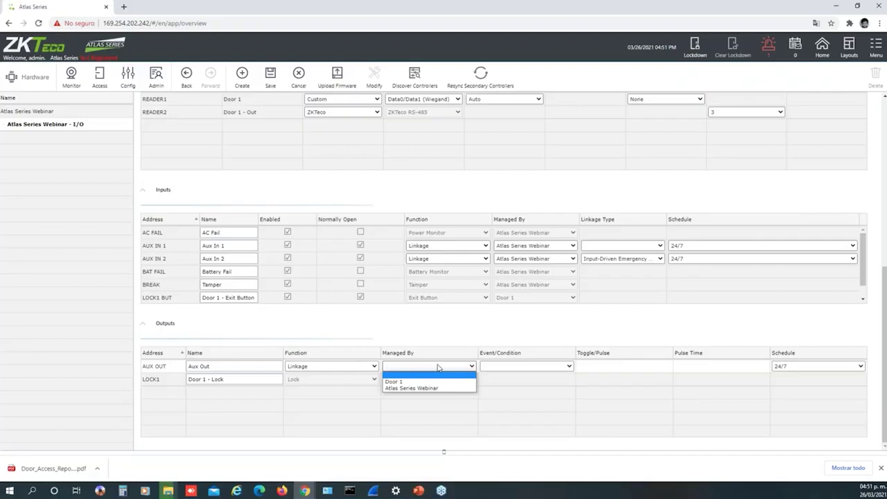
pyautogui.click(394, 381)
pyautogui.click(508, 367)
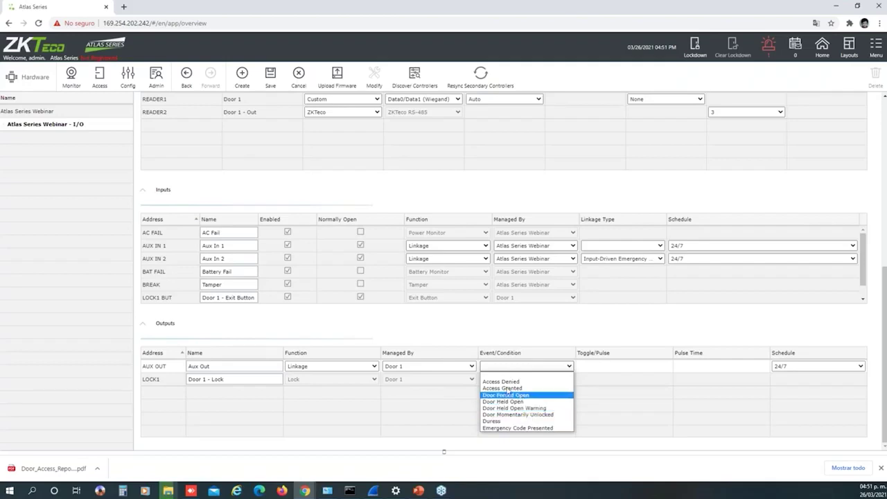
pyautogui.click(467, 366)
# Put AUX OUT under Atlas Series Webinar, triggered by Tamper, in Toggle mode
pyautogui.click(448, 390)
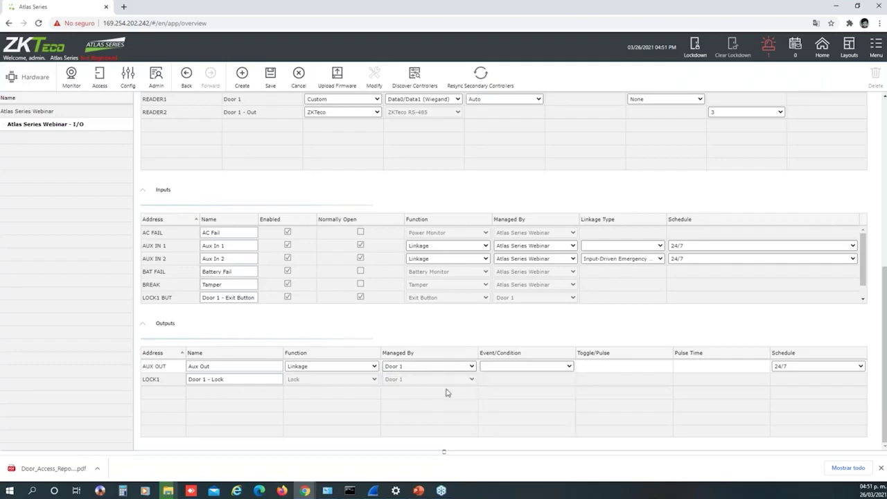
pyautogui.click(447, 393)
pyautogui.click(521, 367)
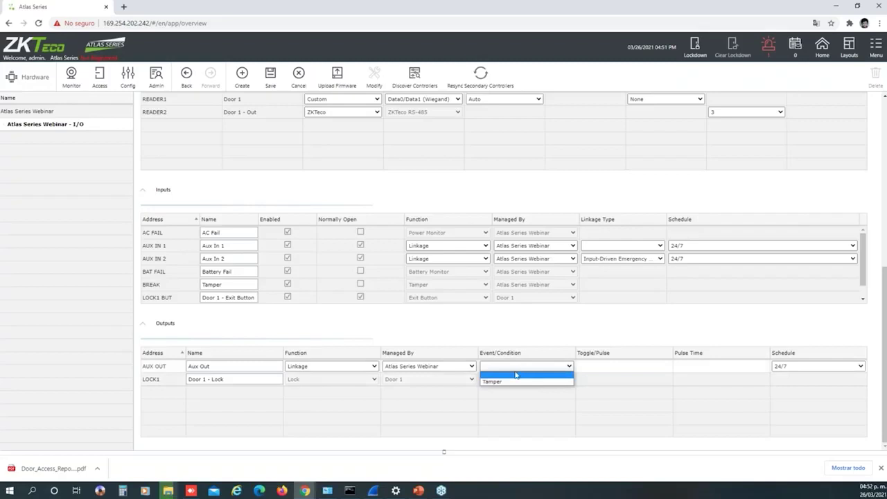
pyautogui.click(517, 382)
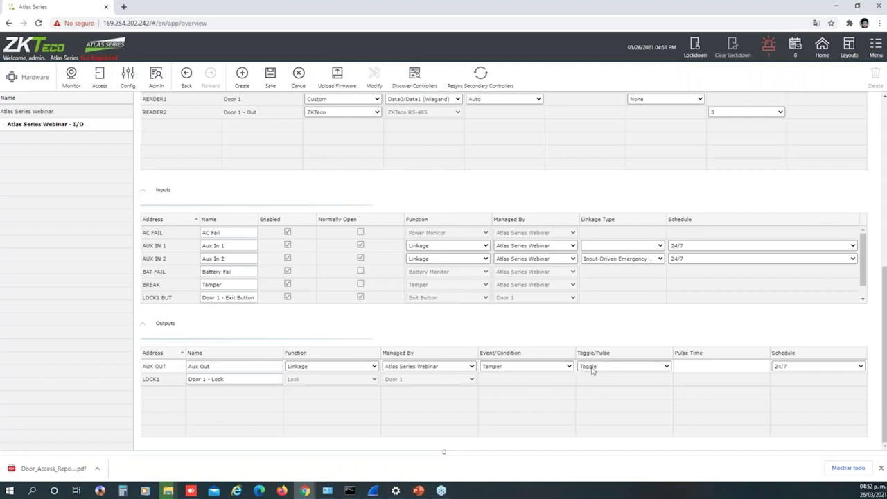
pyautogui.click(593, 368)
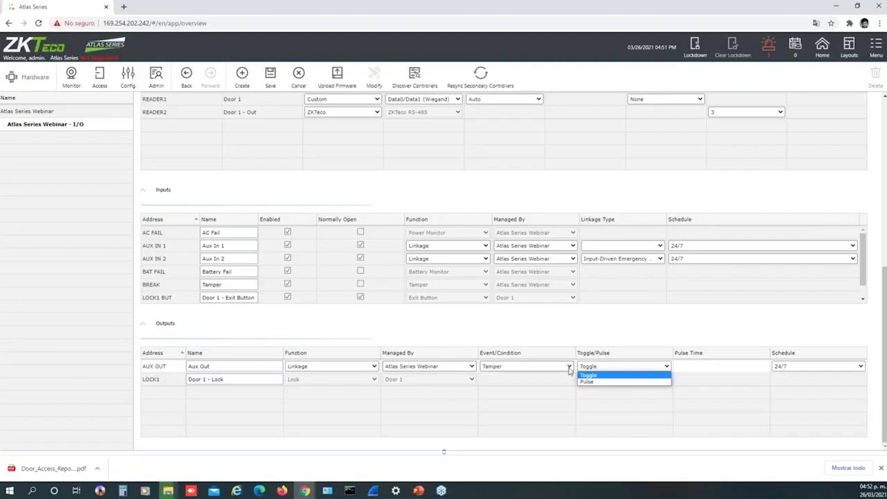
pyautogui.click(609, 383)
pyautogui.click(632, 367)
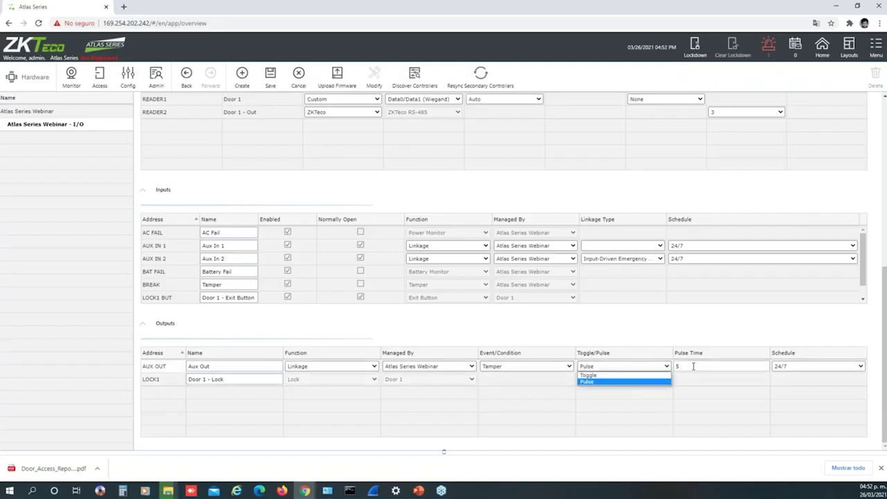
pyautogui.click(661, 375)
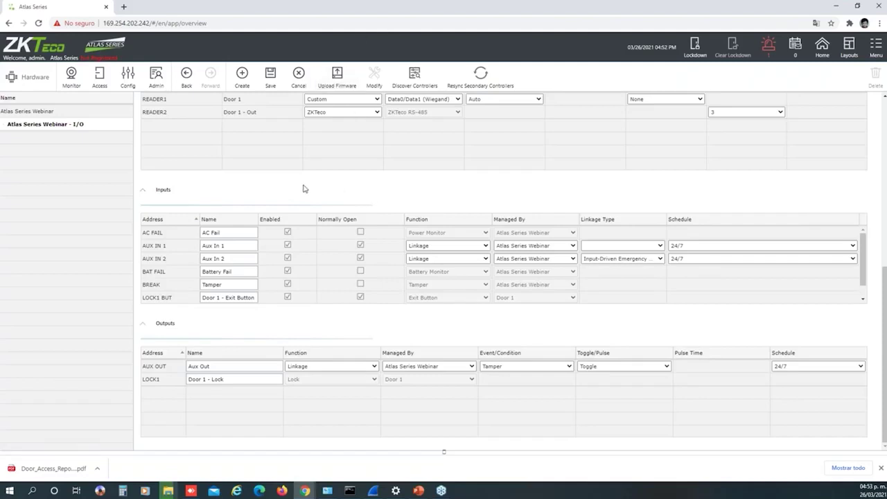
# Go to Admin > User Roles, discarding the unsaved I/O changes
pyautogui.click(129, 80)
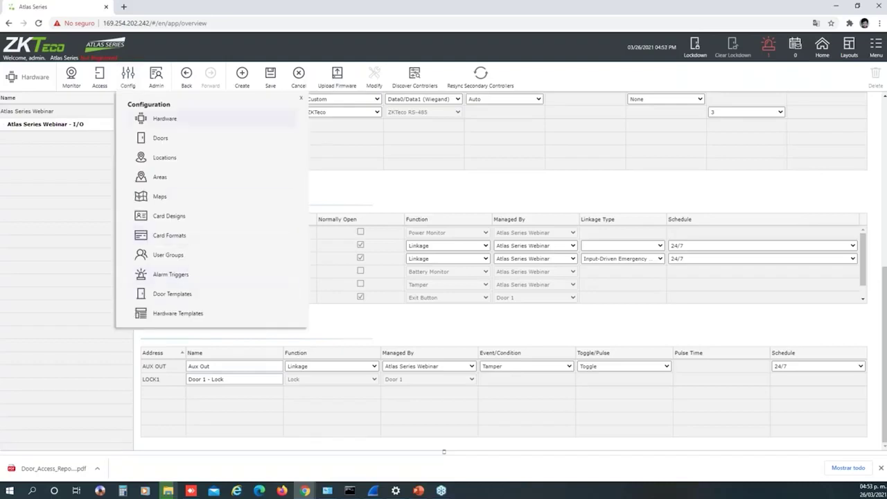
pyautogui.rightClick(152, 81)
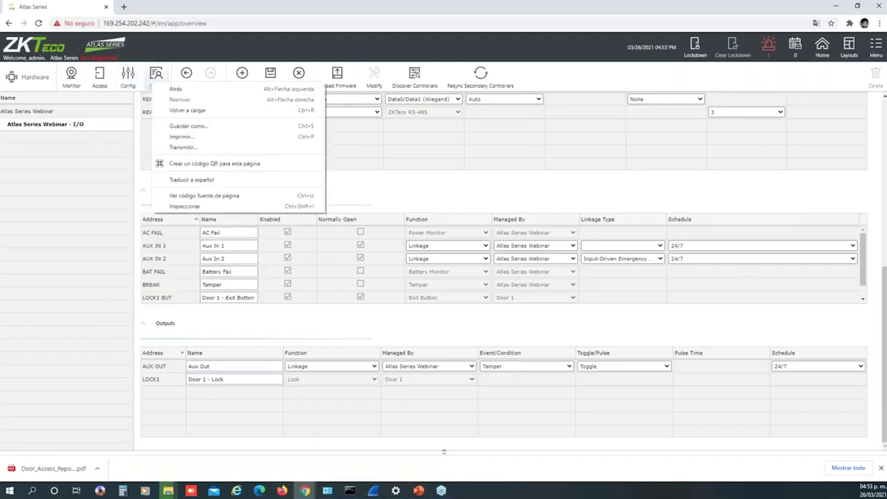
pyautogui.click(154, 78)
pyautogui.click(155, 76)
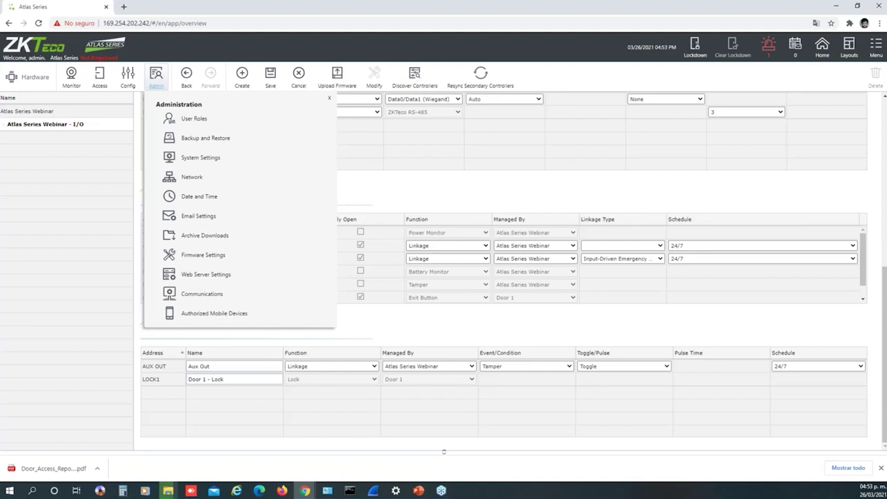
pyautogui.click(194, 119)
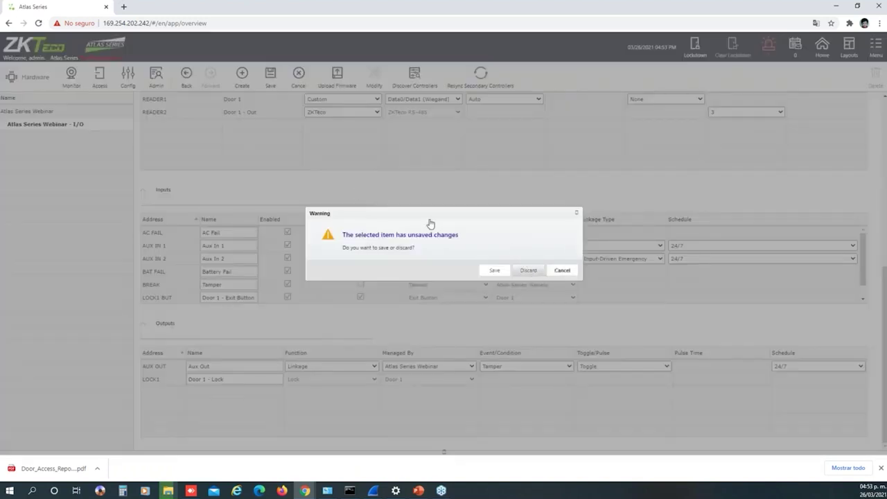
pyautogui.click(535, 271)
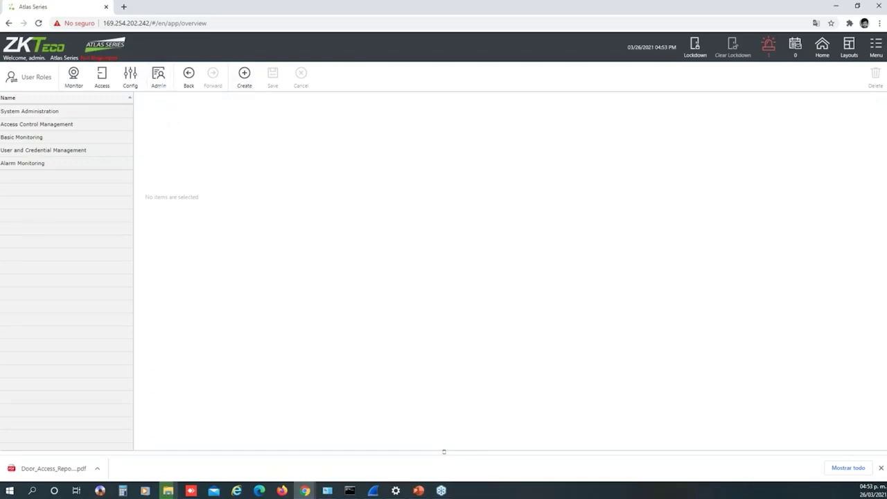
# Start a new user role, browse Menu Items, Manual Commands and Door Modes, then head to Backup and Restore
pyautogui.click(245, 85)
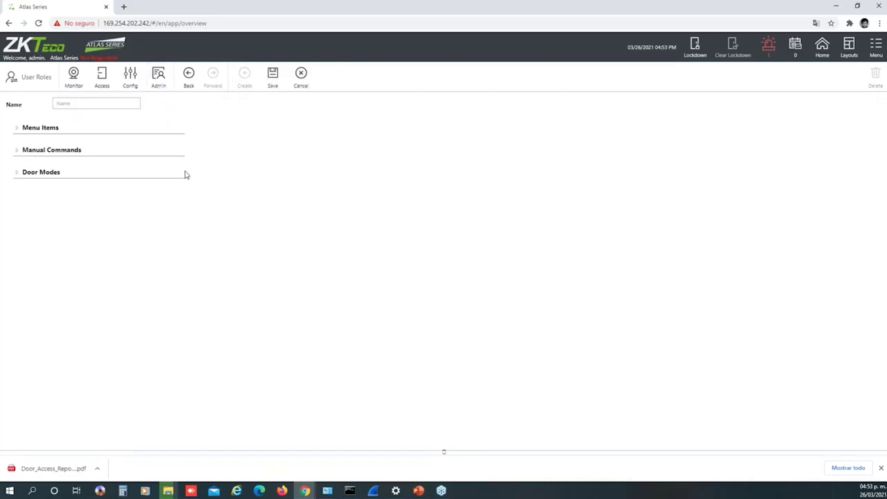
pyautogui.click(18, 127)
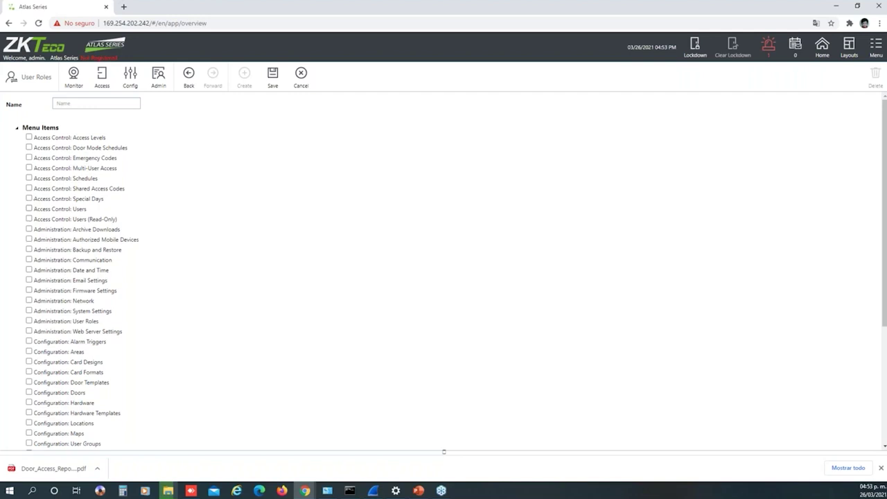
pyautogui.scroll(-5, 443, 270)
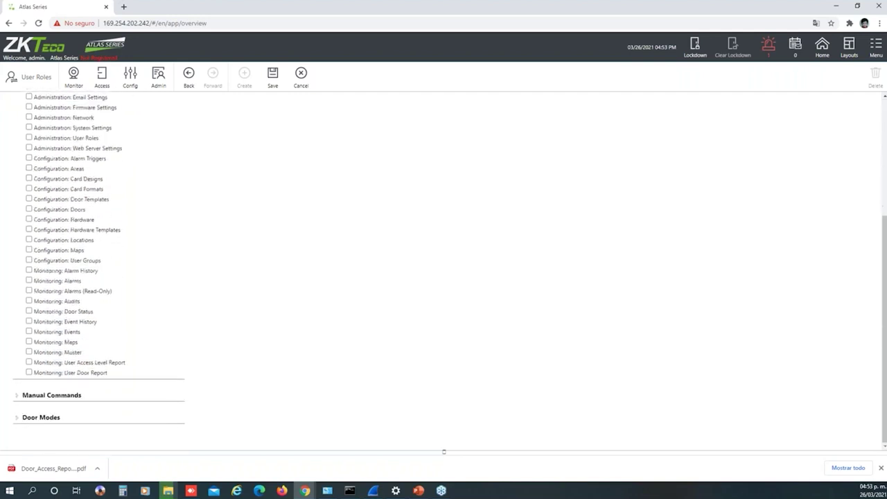
pyautogui.click(17, 396)
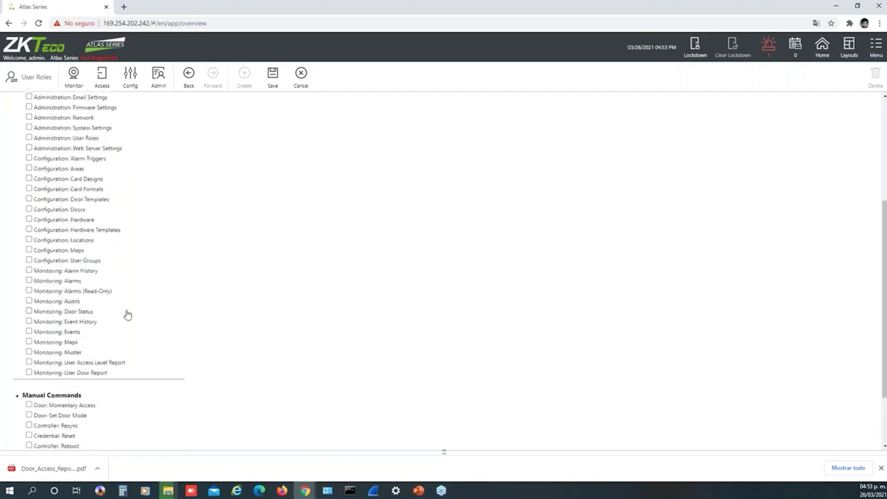
pyautogui.scroll(-2, 97, 337)
pyautogui.click(17, 418)
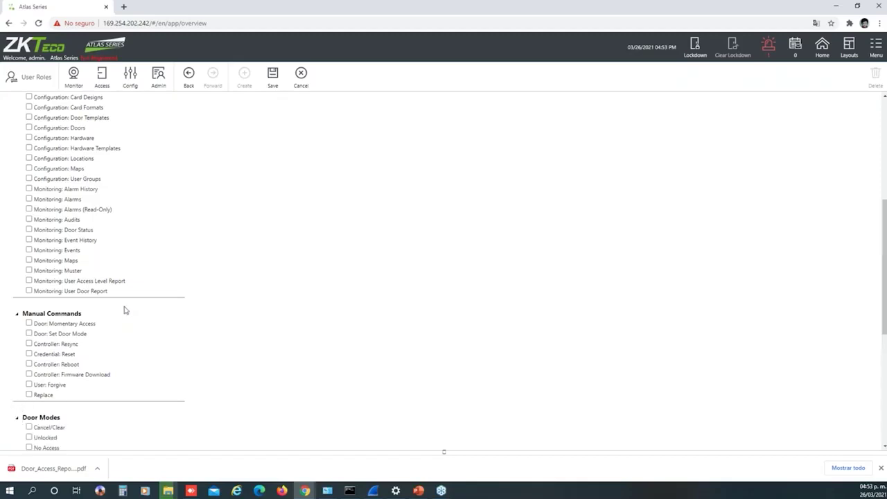
pyautogui.scroll(-3, 124, 309)
pyautogui.scroll(-2, 125, 310)
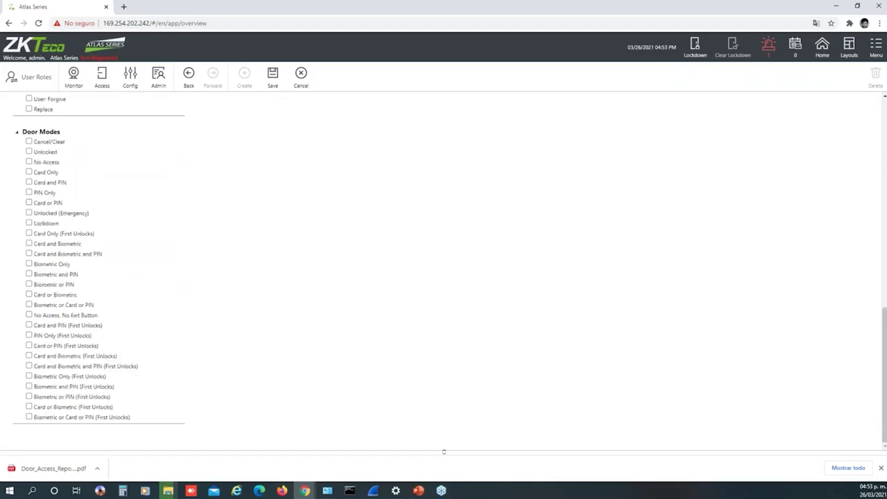
pyautogui.scroll(8, 127, 294)
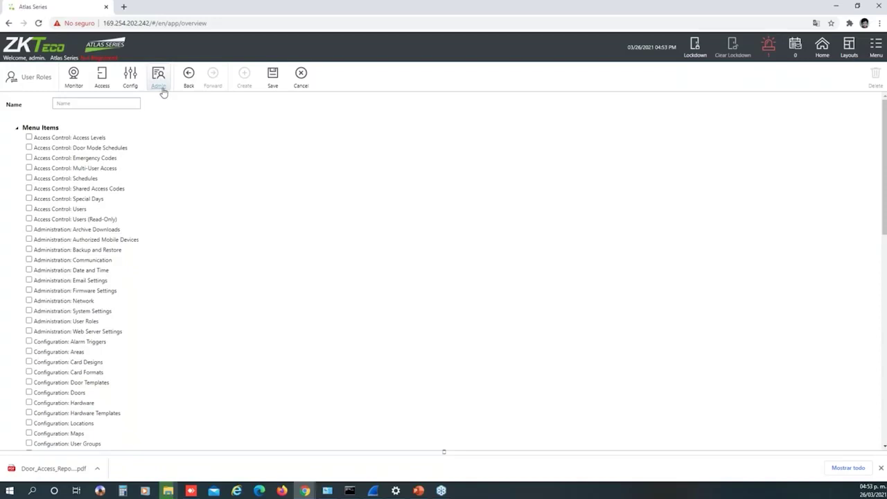
pyautogui.click(162, 89)
pyautogui.click(199, 143)
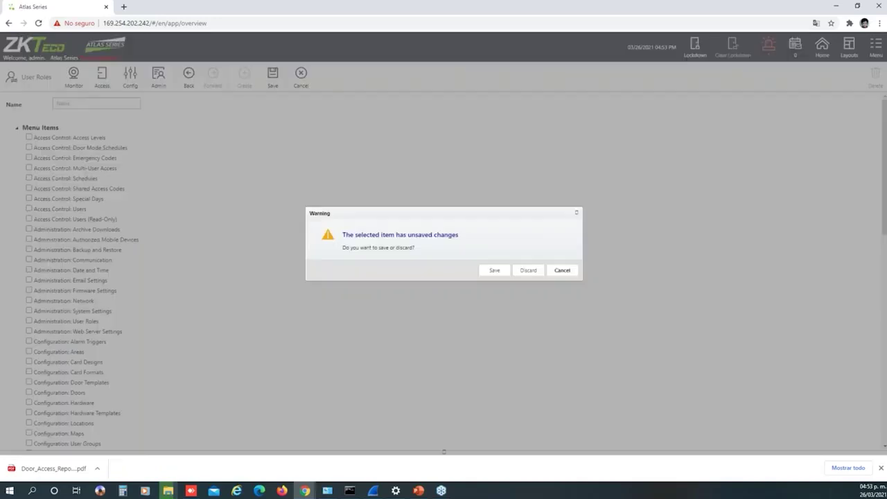
# Discard the role, keep Daily backup frequency, and enable Copy Backups to USB Drive
pyautogui.click(528, 269)
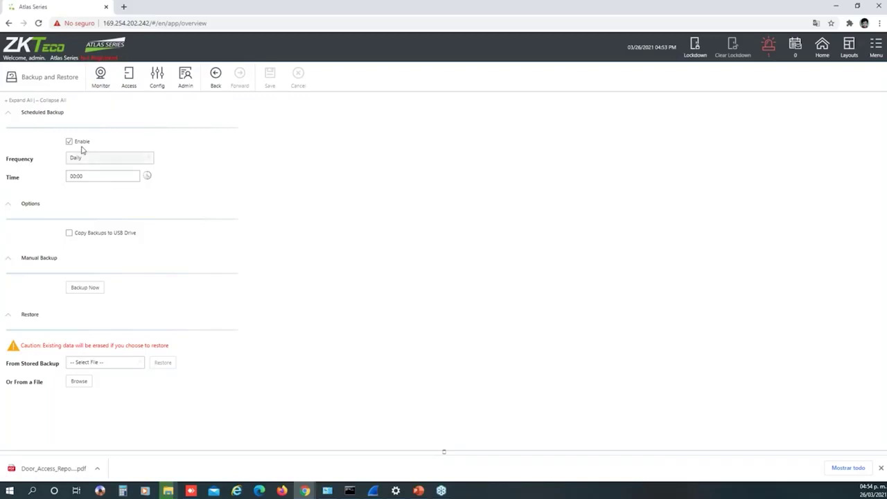
pyautogui.click(93, 159)
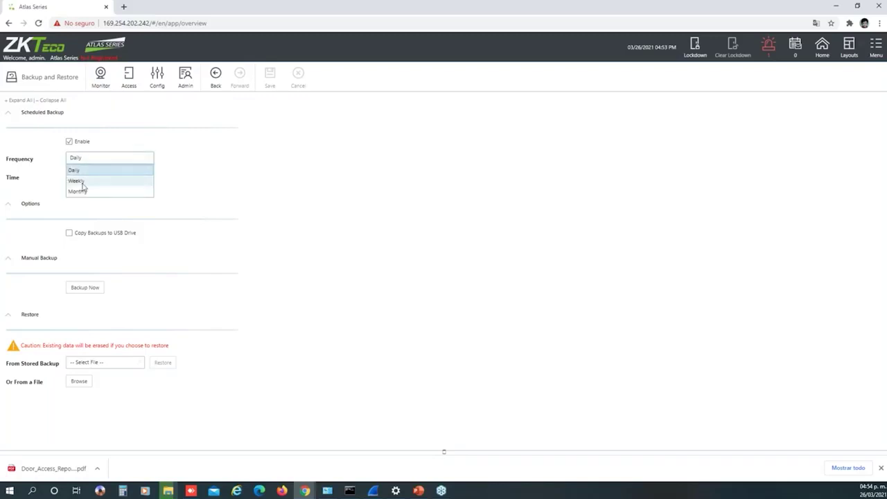
pyautogui.click(214, 194)
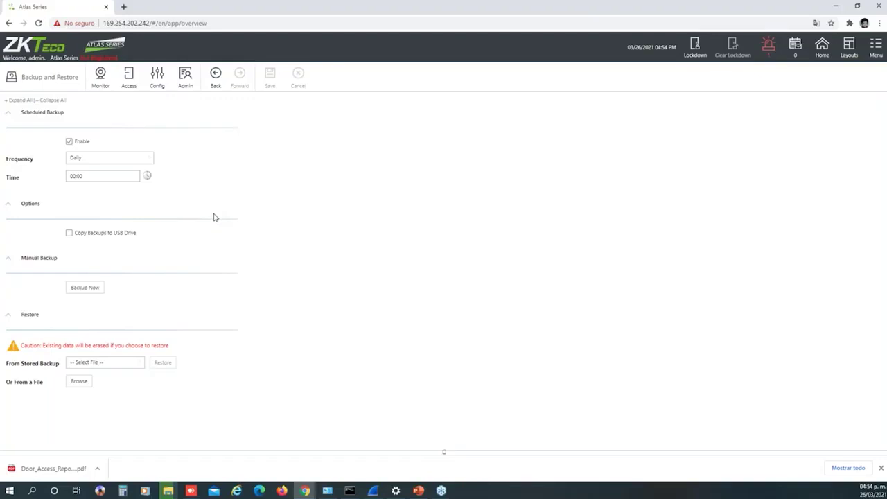
pyautogui.click(70, 234)
# Run a manual backup, download 2021-03-26-165416.dbbackup, and list the stored backups
pyautogui.click(82, 287)
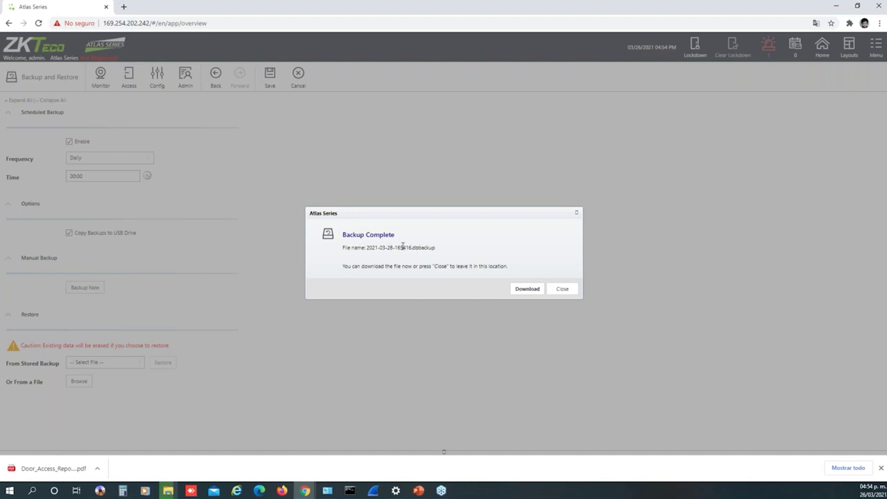
pyautogui.click(531, 291)
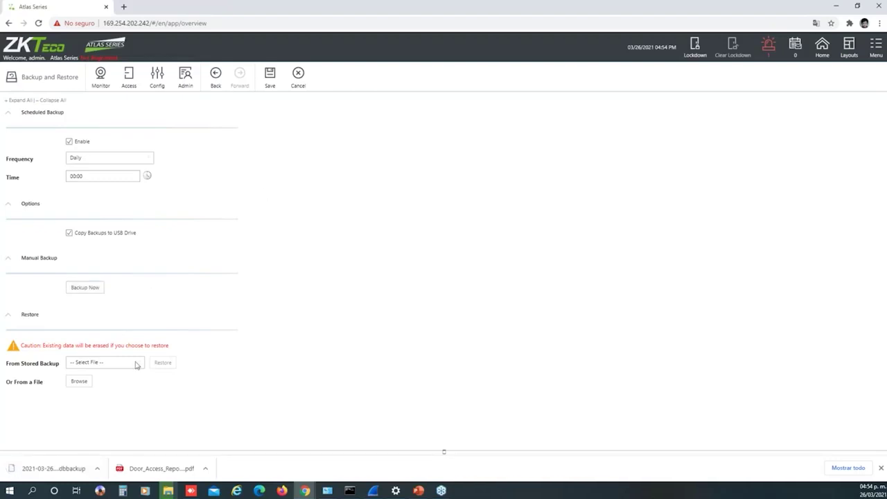
pyautogui.click(109, 366)
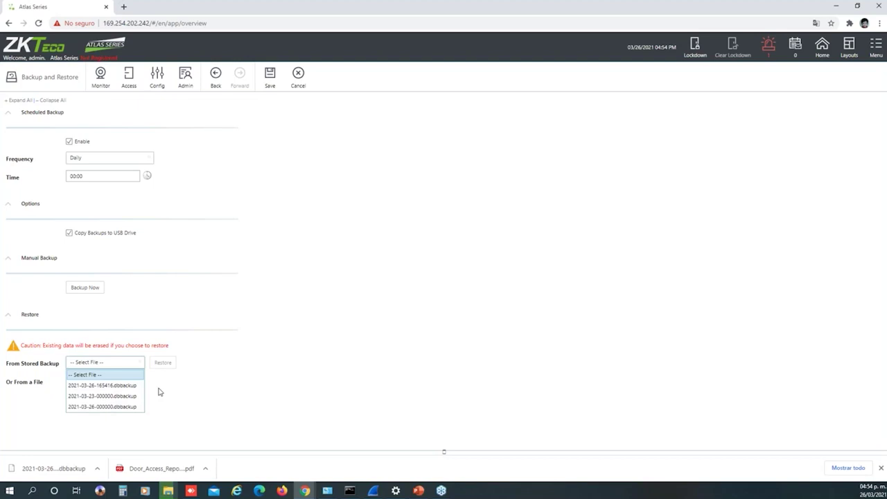
# Turn off Copy Backups to USB Drive and select stored backup 2021-03-23-000000.dbbackup for restore
pyautogui.click(71, 238)
pyautogui.click(71, 238)
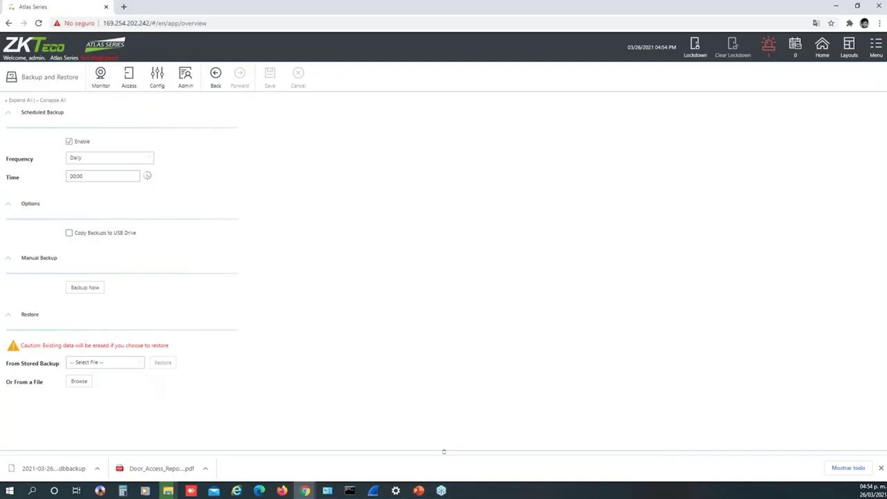
pyautogui.click(139, 369)
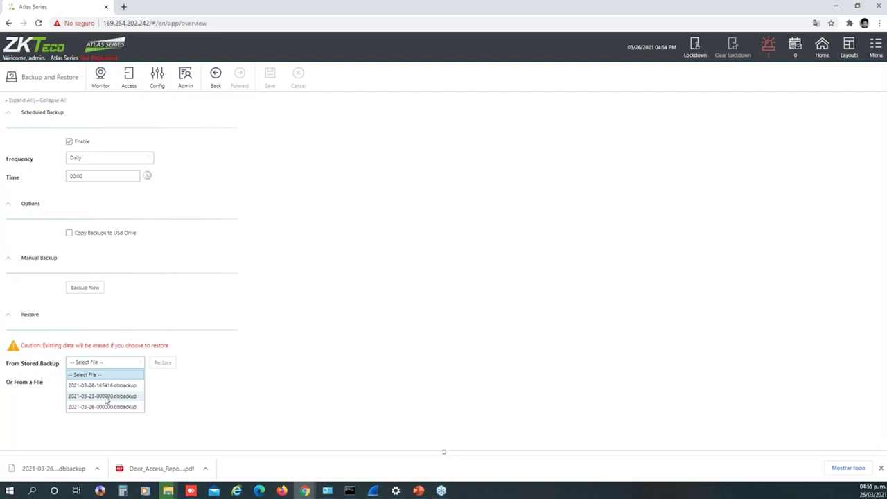
pyautogui.click(106, 396)
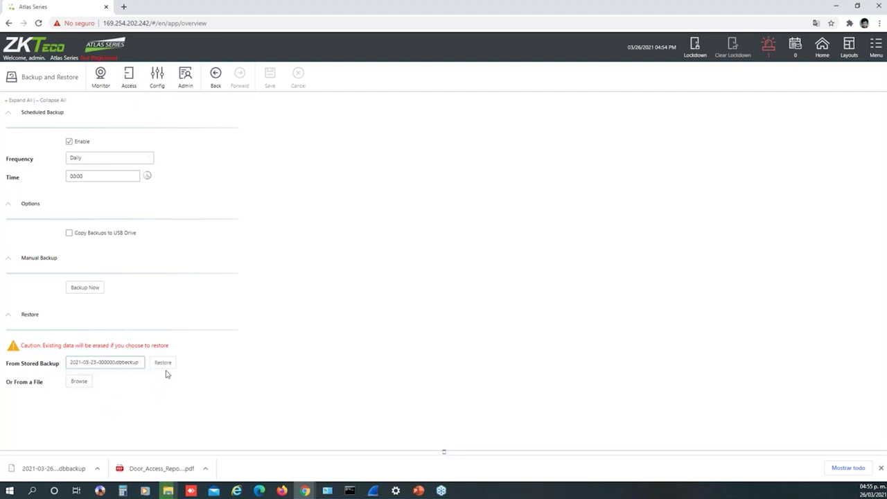
pyautogui.click(80, 383)
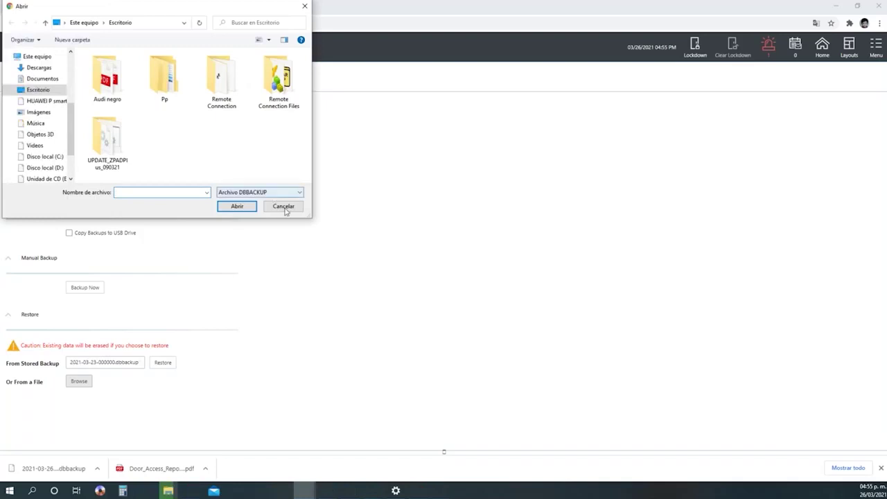
pyautogui.click(285, 207)
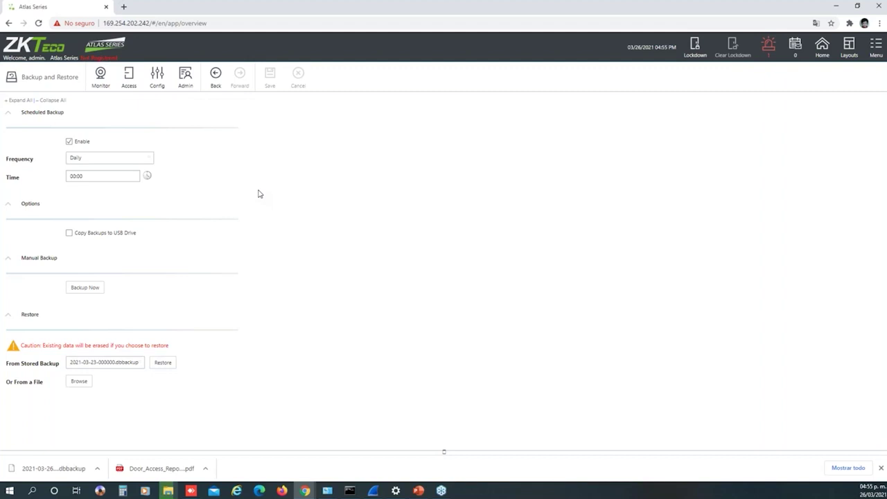
pyautogui.click(185, 81)
# Open System Settings and look over its database limits
pyautogui.click(230, 159)
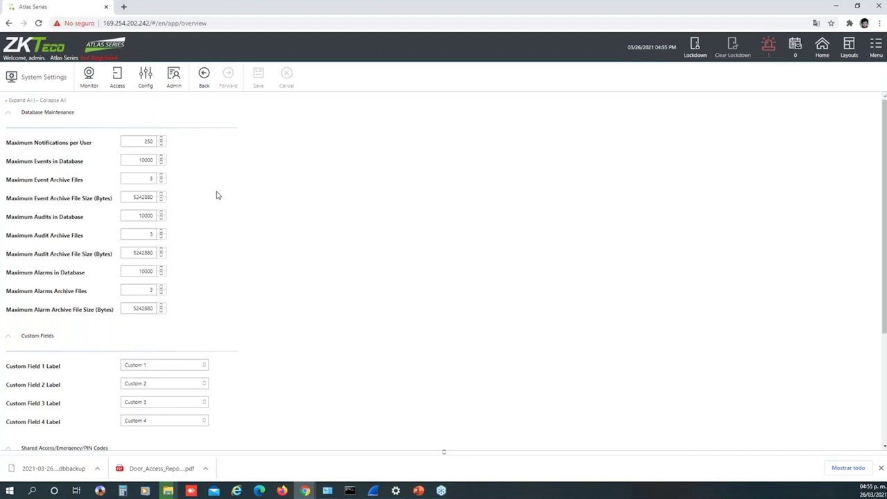
pyautogui.scroll(-3, 217, 194)
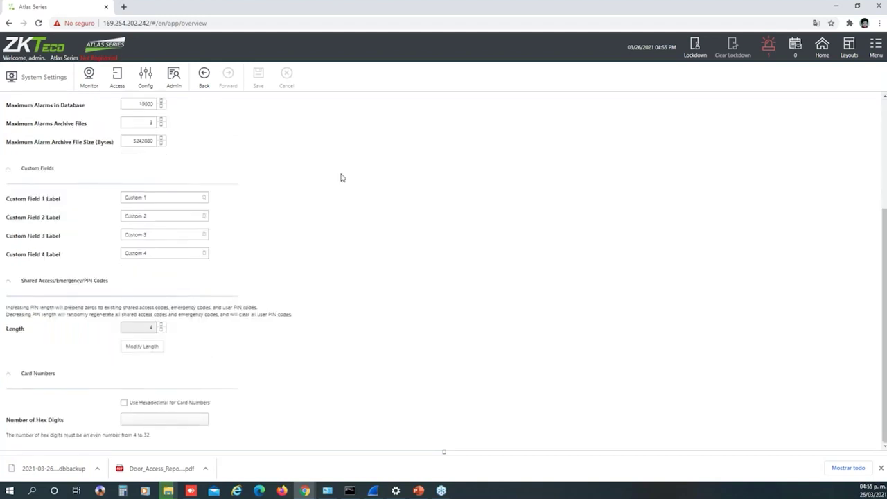
pyautogui.scroll(3, 340, 178)
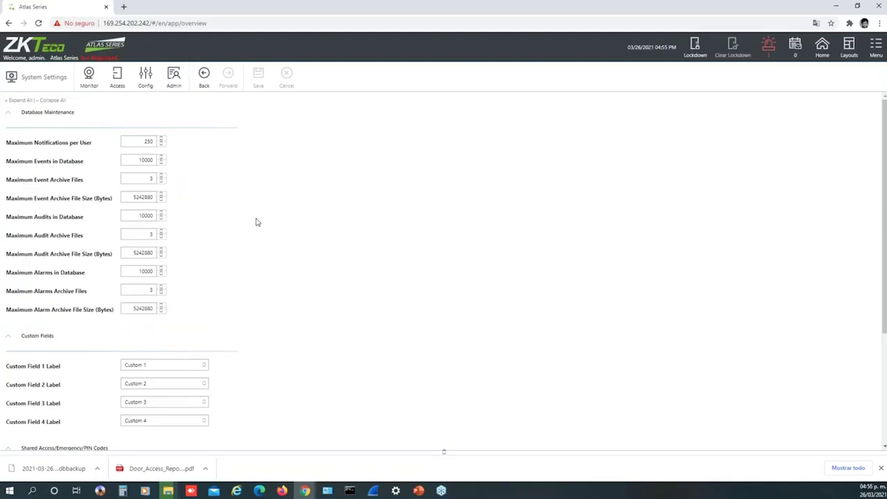
pyautogui.scroll(-3, 250, 222)
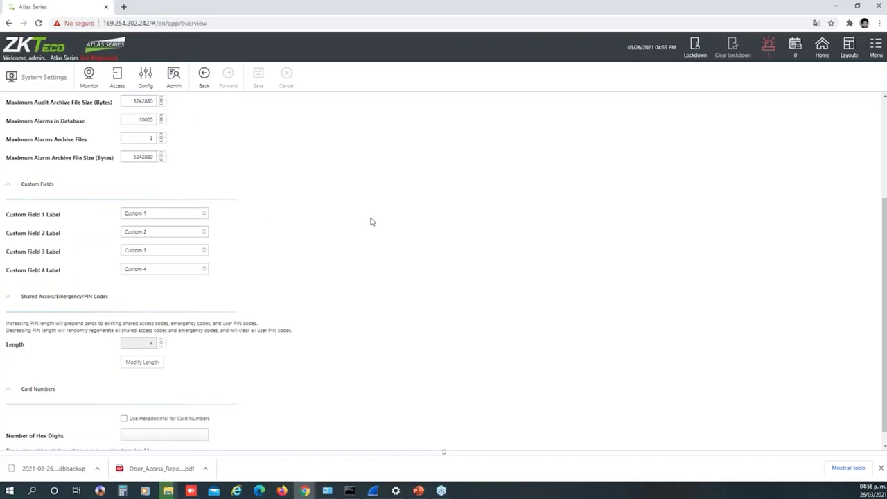
# Leave the Custom Field 1 label unchanged and keep the PIN code length at 4
pyautogui.click(167, 215)
pyautogui.click(296, 252)
pyautogui.scroll(-1, 295, 252)
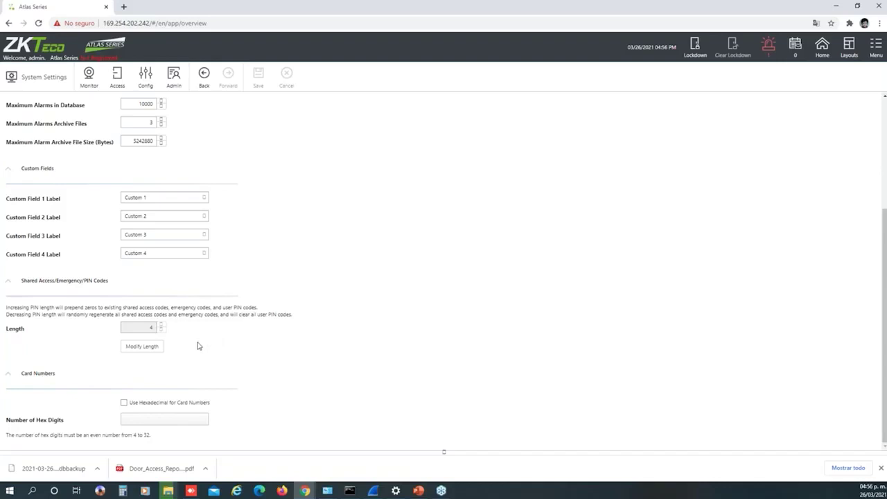
pyautogui.click(143, 347)
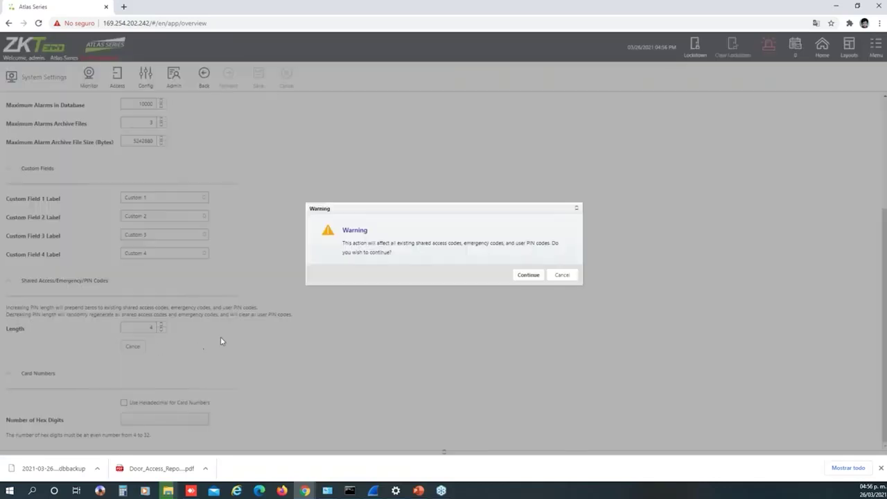
pyautogui.click(562, 275)
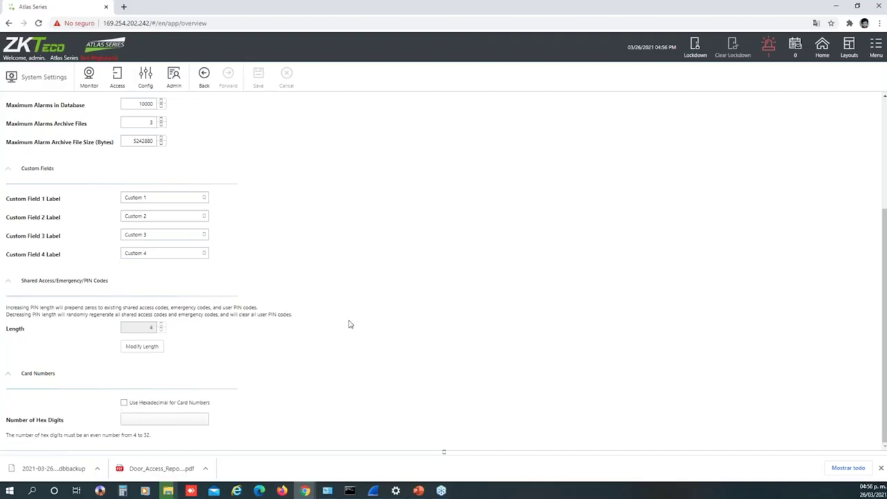
# View the Ethernet IPv4 settings under Network, then go to the Date and Time page
pyautogui.click(184, 88)
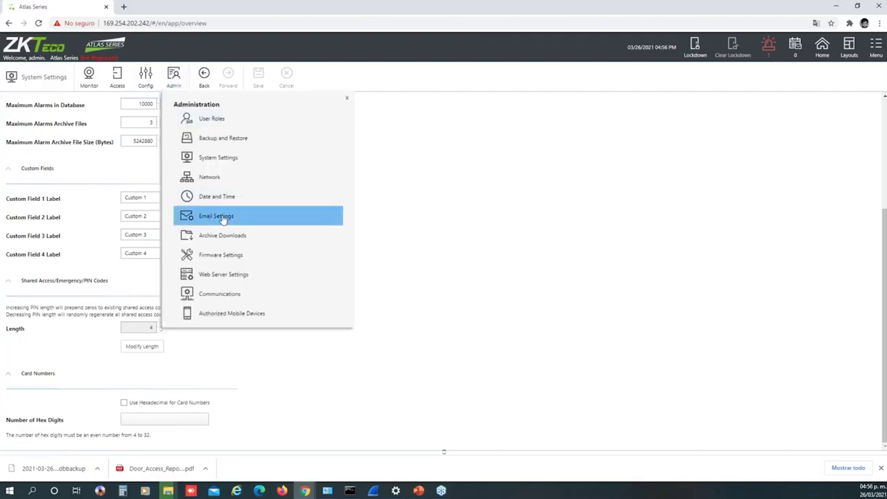
pyautogui.click(232, 182)
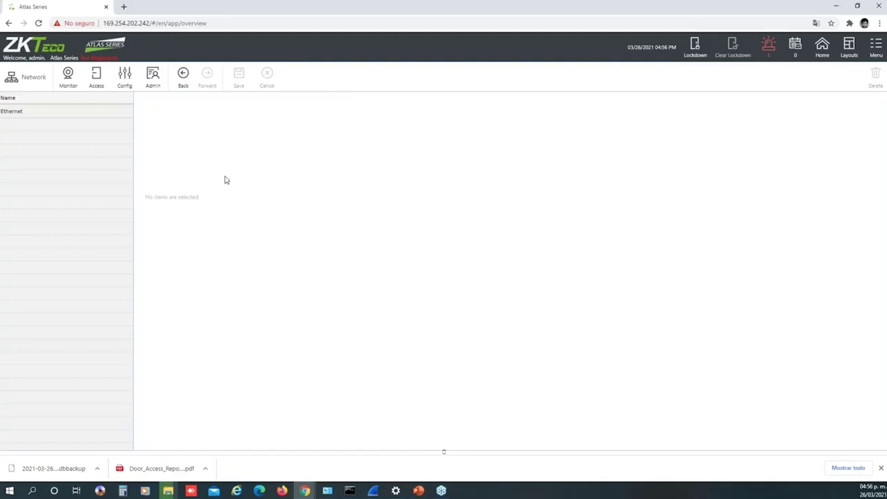
pyautogui.click(76, 110)
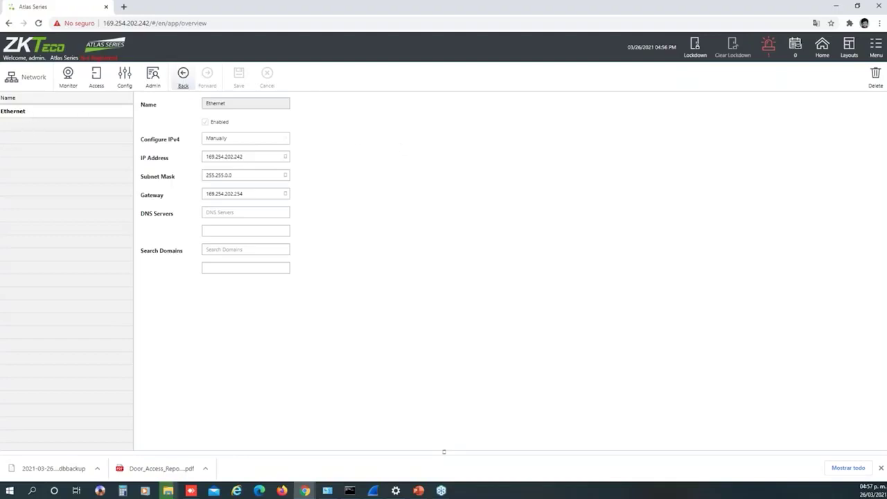
pyautogui.click(153, 76)
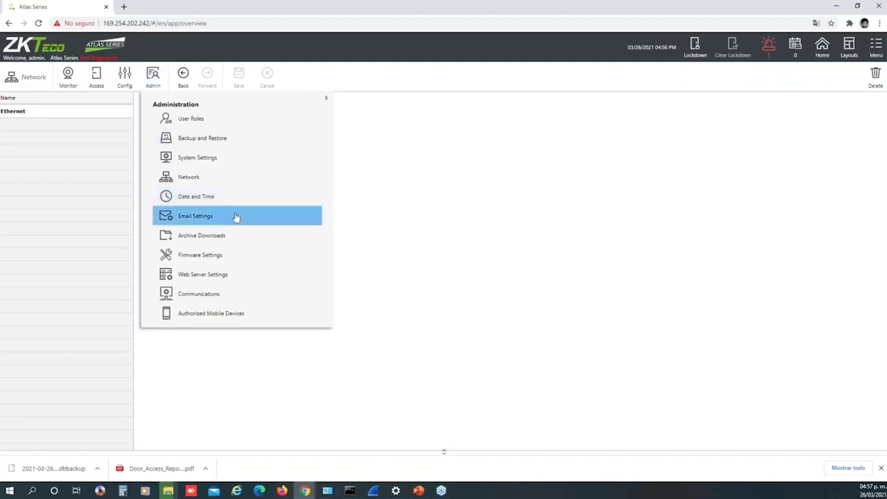
pyautogui.click(205, 198)
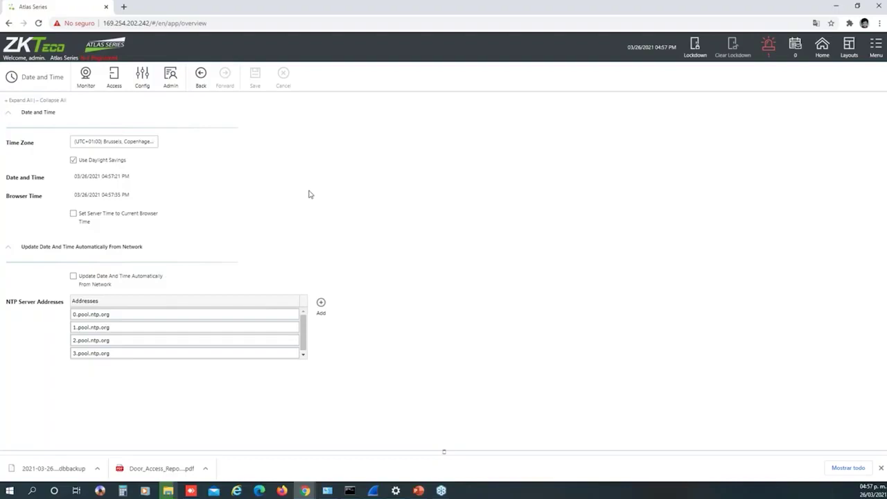
# Go to the Email Settings page from the Admin menu
pyautogui.click(171, 80)
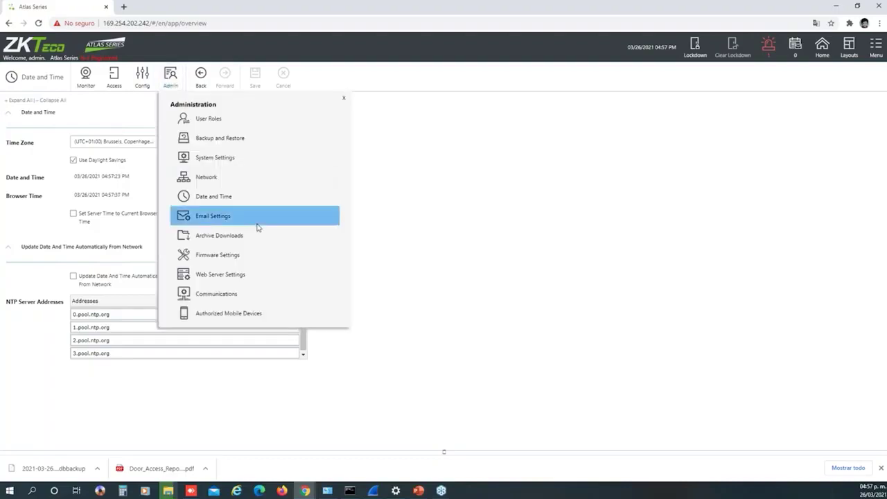
pyautogui.click(223, 219)
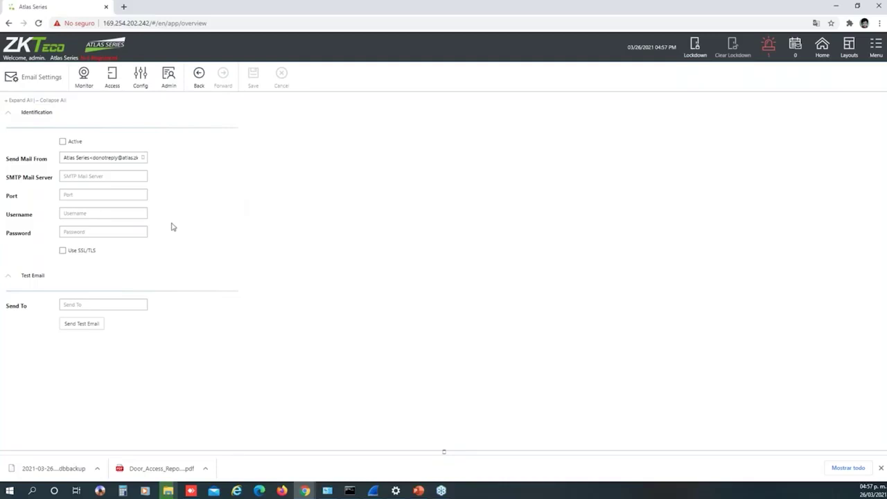
# Bring up the Administration menu after checking the inactive, empty Email Settings
pyautogui.click(169, 81)
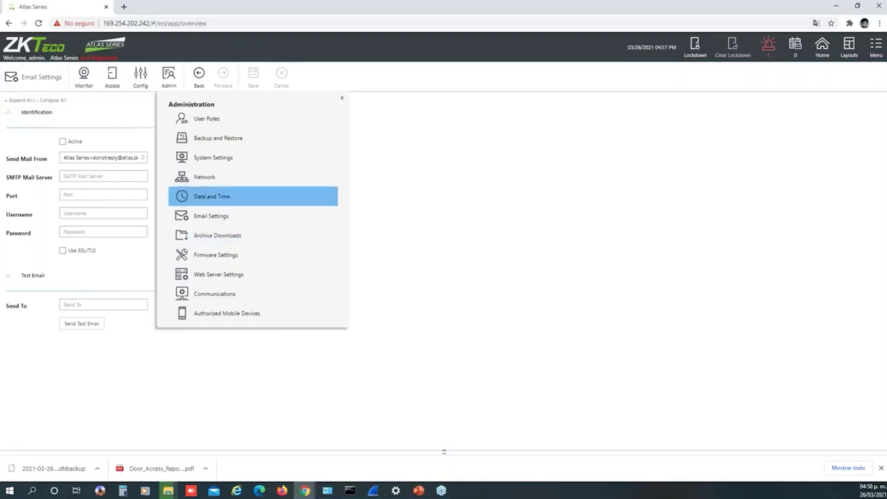
pyautogui.click(239, 237)
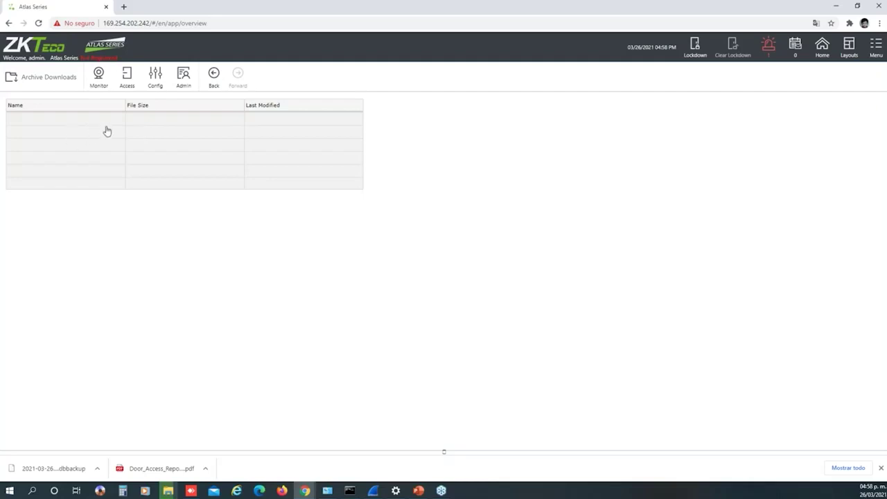
pyautogui.click(184, 80)
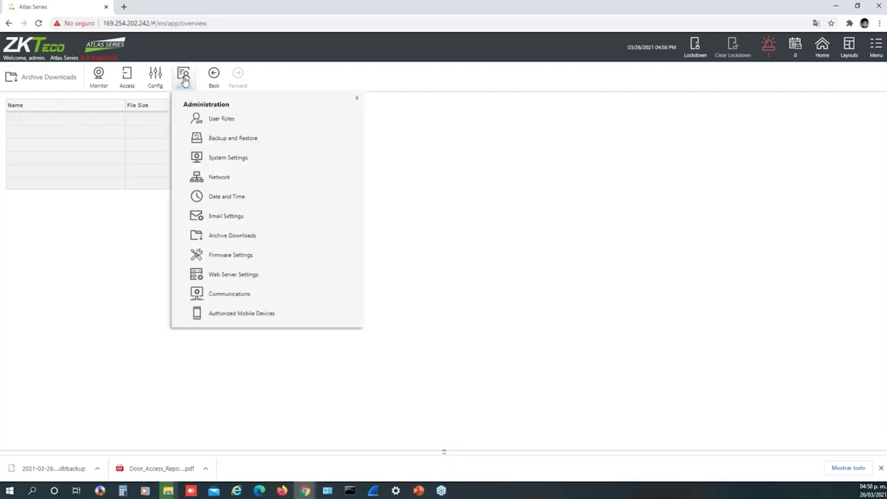
pyautogui.click(262, 254)
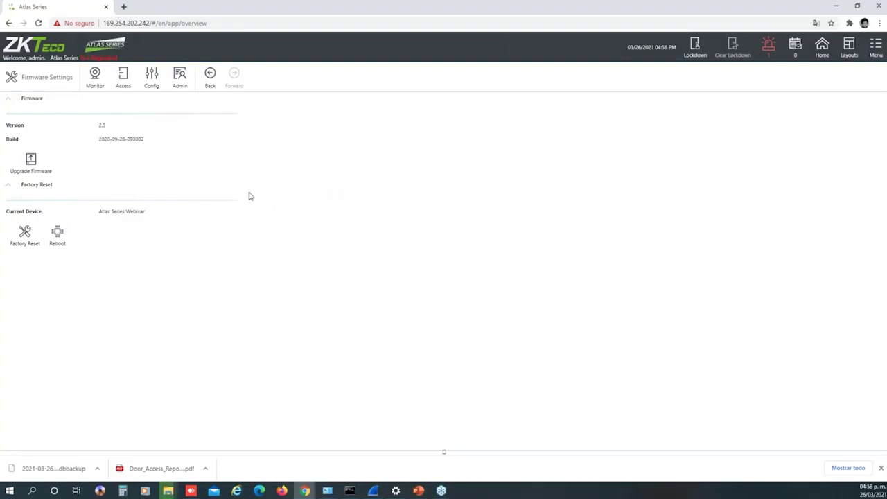
pyautogui.click(179, 75)
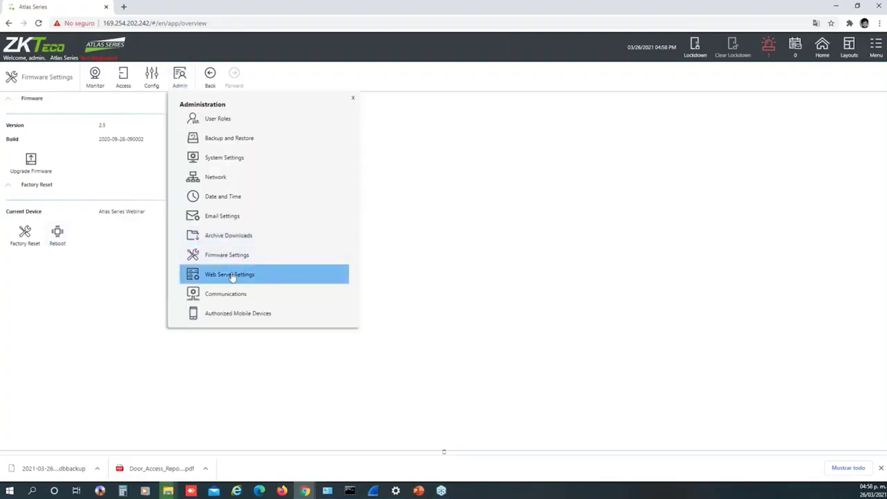
# View Web Server Settings, showing HTTPS certificate upload and web server port 443
pyautogui.click(232, 275)
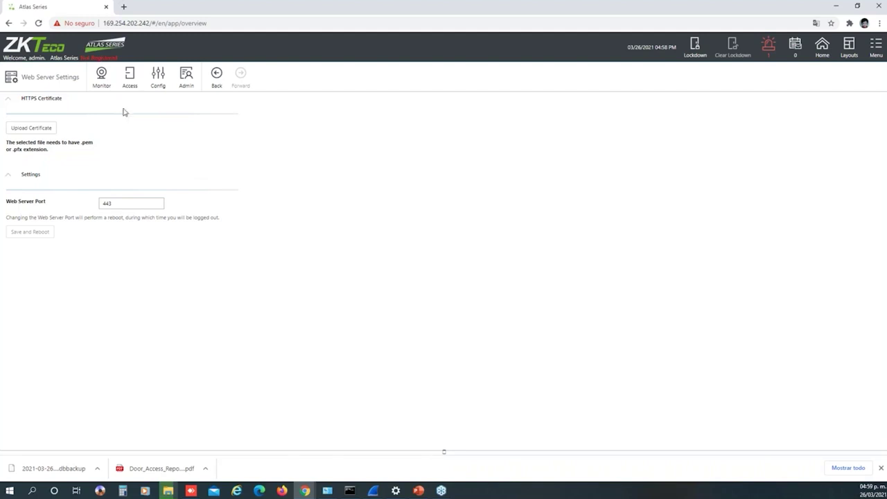
pyautogui.click(189, 87)
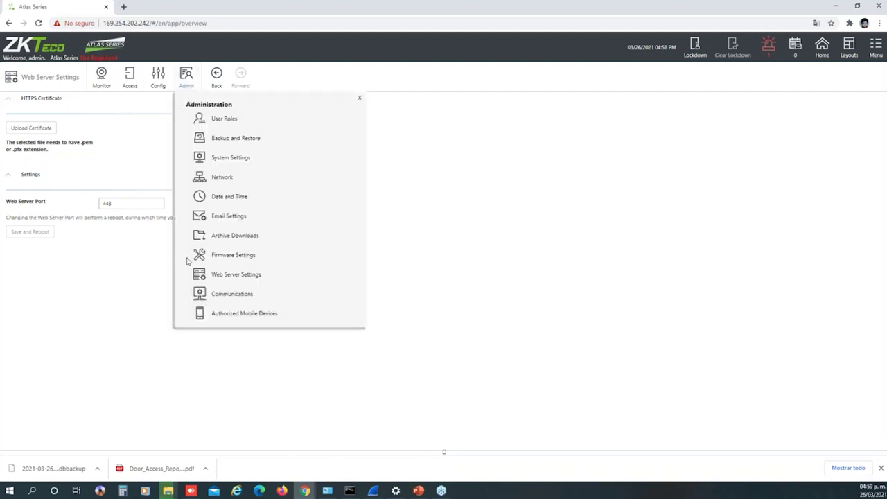
# View the Communications page with empty primary and alternate connect-back addresses
pyautogui.click(247, 294)
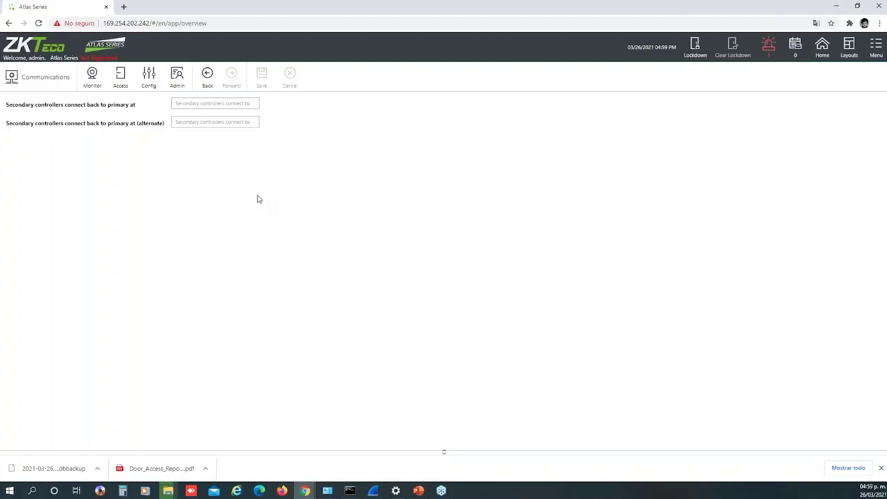
pyautogui.click(177, 80)
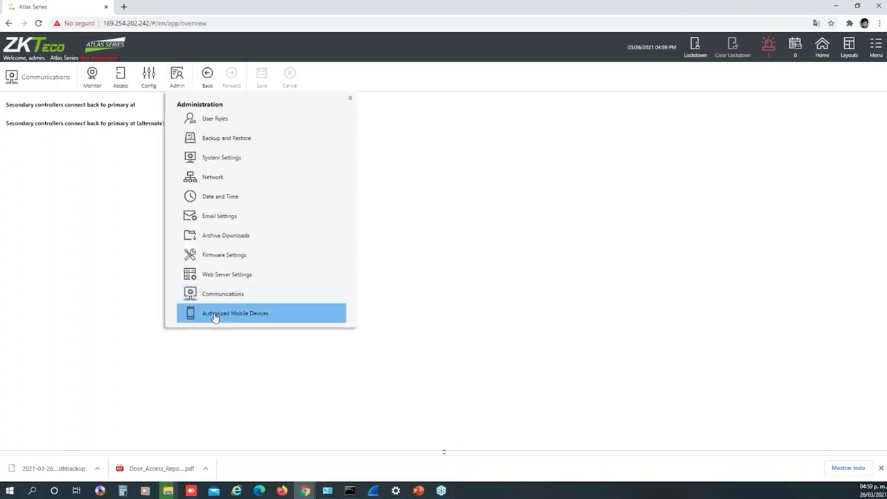
# On Authorized Mobile Devices, start a new device entry named 'test'
pyautogui.click(215, 315)
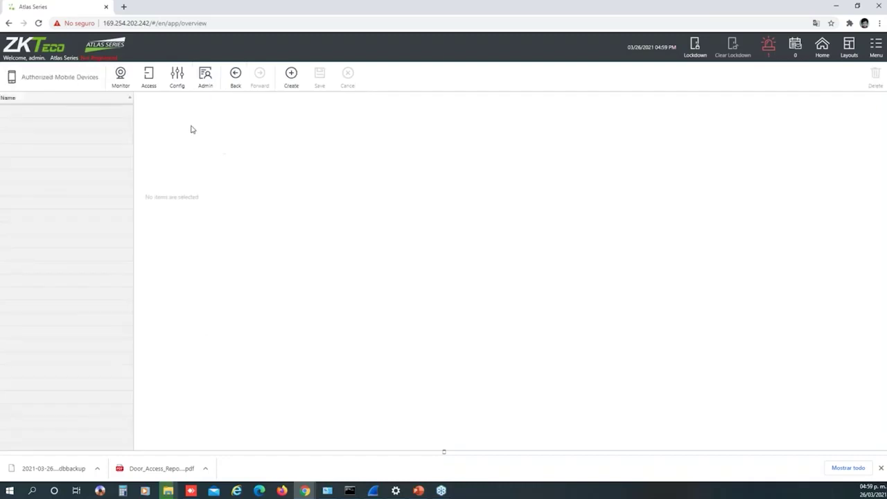
pyautogui.click(205, 77)
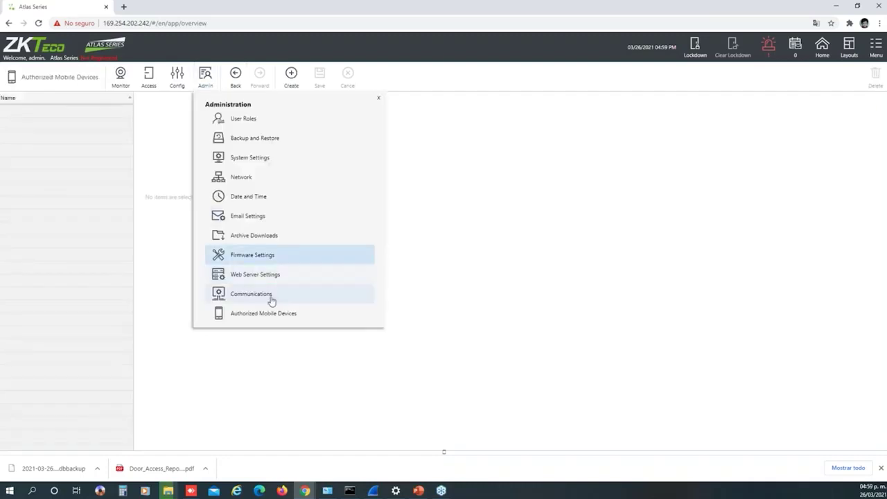
pyautogui.click(436, 211)
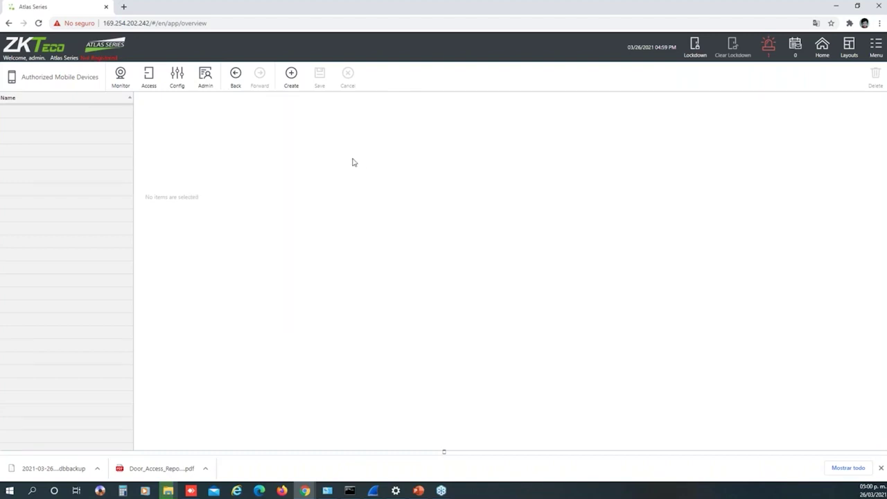
pyautogui.click(292, 79)
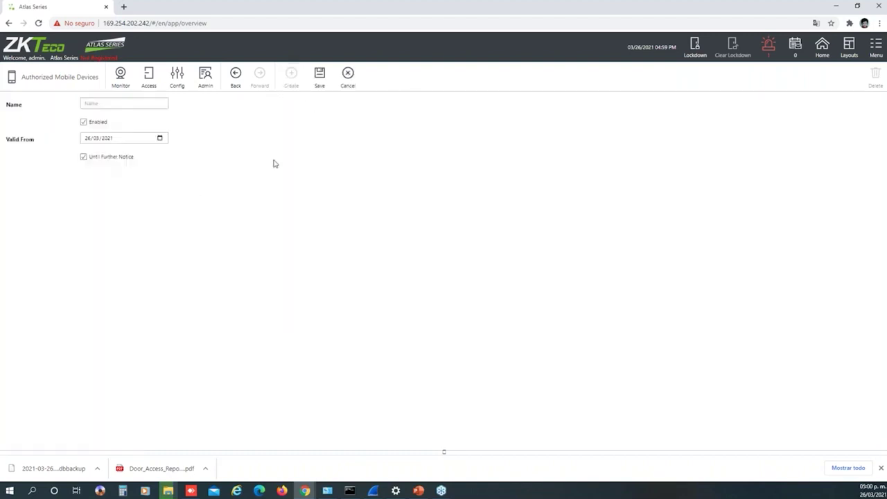
pyautogui.write('test')
# Set Valid From to 25/03/2021, Until Further Notice, and save to get its QR code
pyautogui.click(110, 141)
pyautogui.click(159, 139)
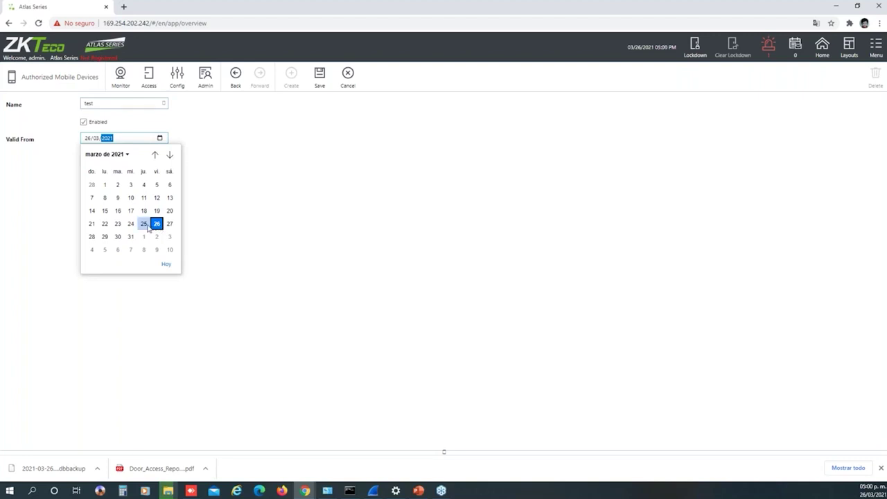
pyautogui.click(144, 224)
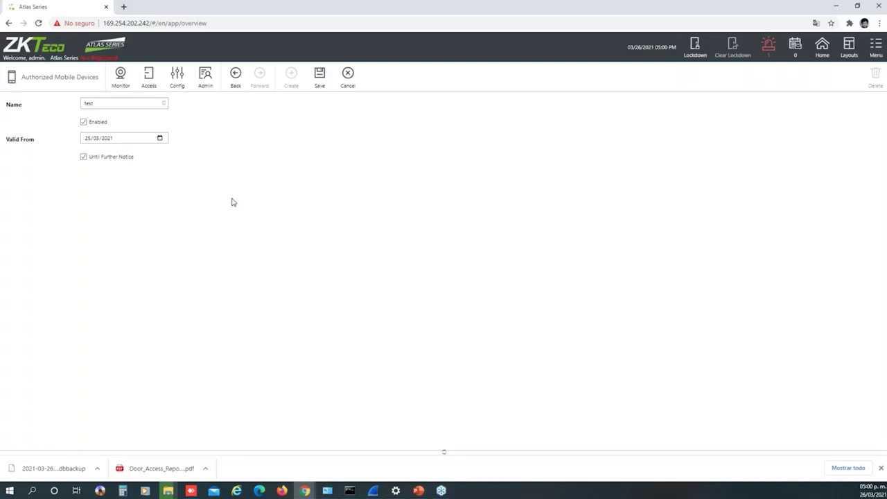
pyautogui.click(84, 157)
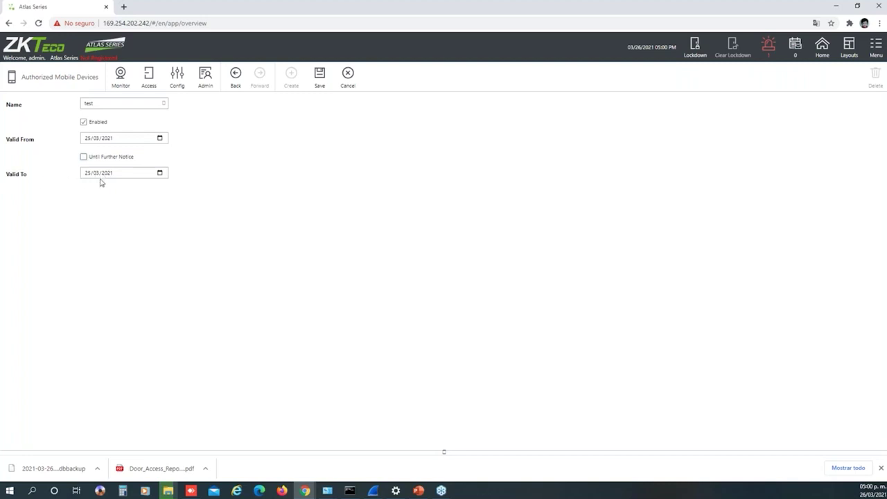
pyautogui.click(84, 157)
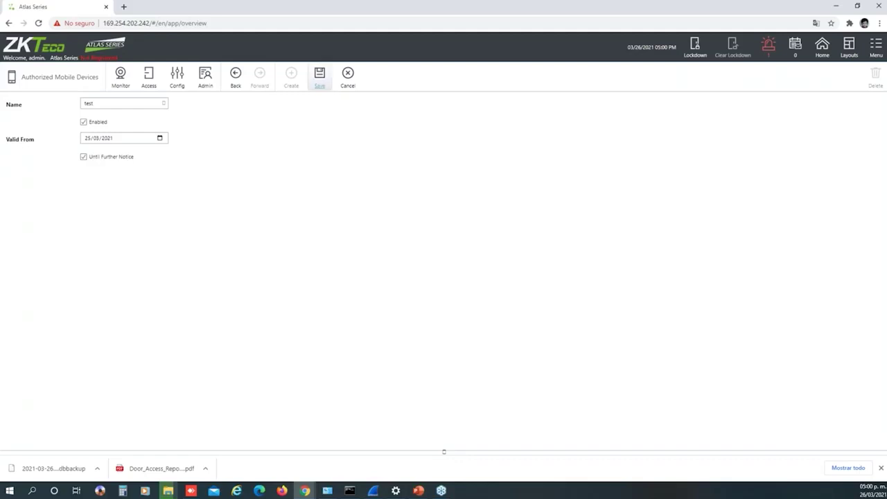
pyautogui.click(319, 76)
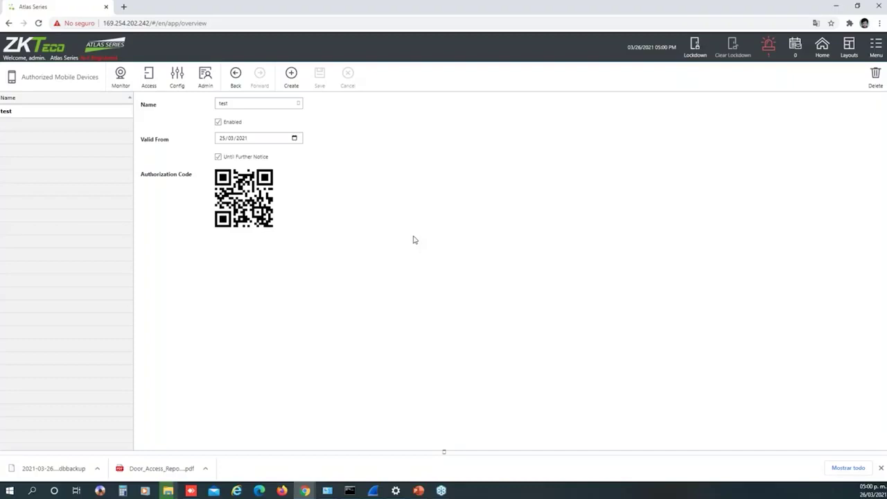
pyautogui.click(205, 77)
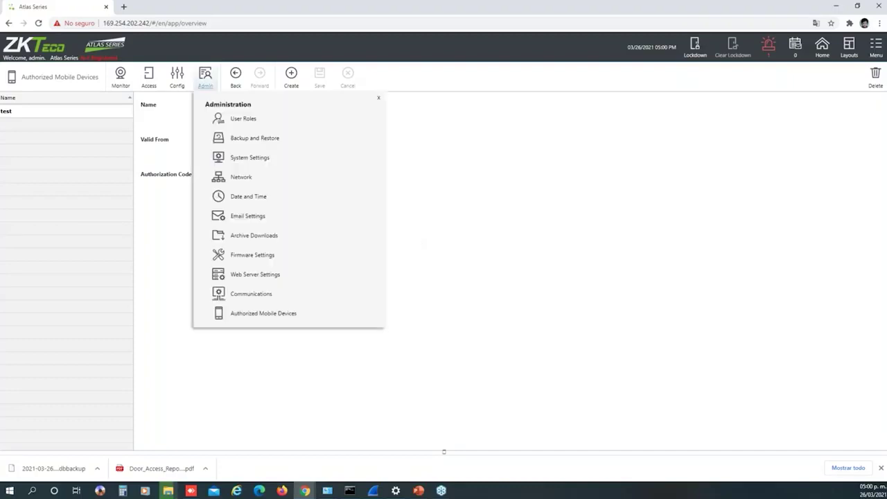
pyautogui.click(534, 234)
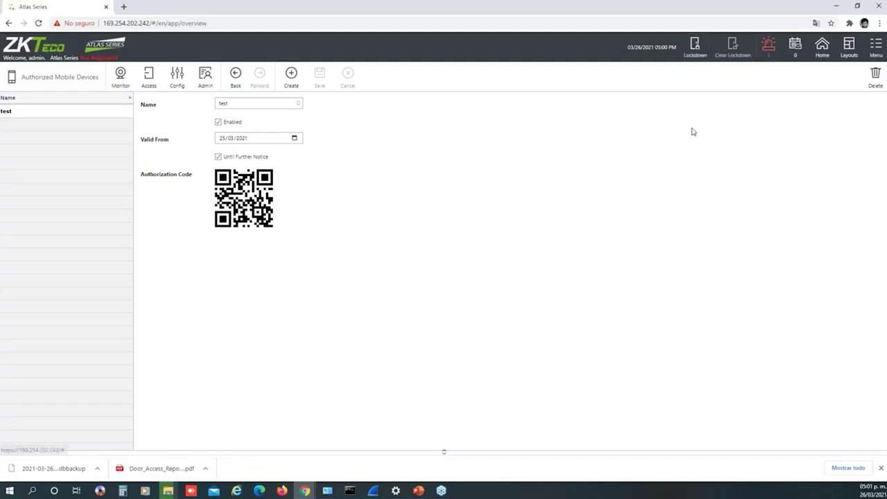
# Trigger an emergency lockdown of the system and confirm it
pyautogui.click(696, 53)
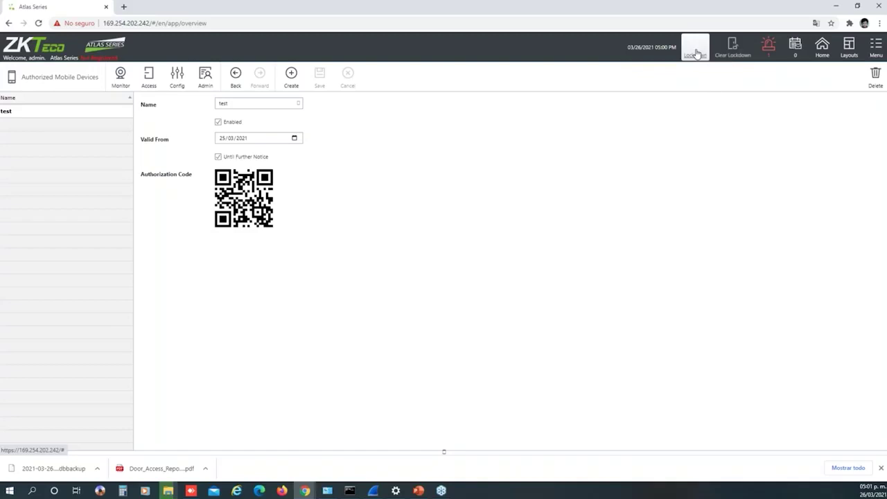
pyautogui.click(526, 269)
pyautogui.click(562, 265)
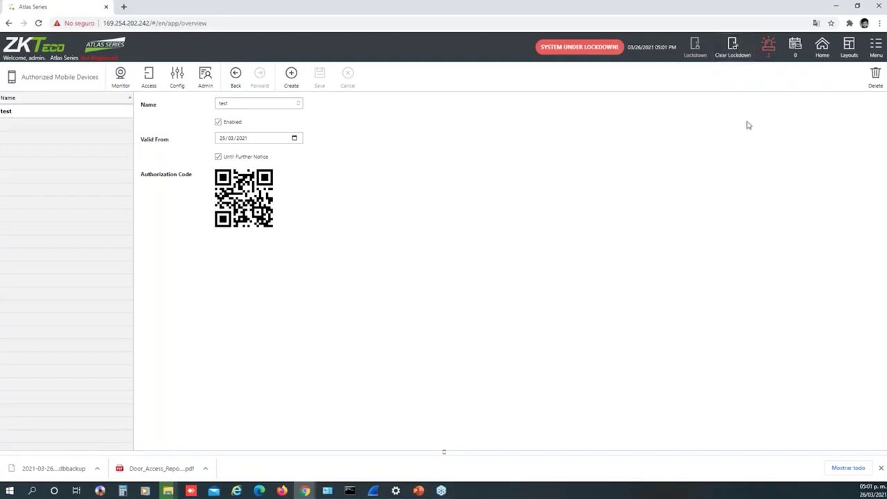
# Clear the lockdown, then view the new Lockdown and Tamper alarms
pyautogui.click(734, 55)
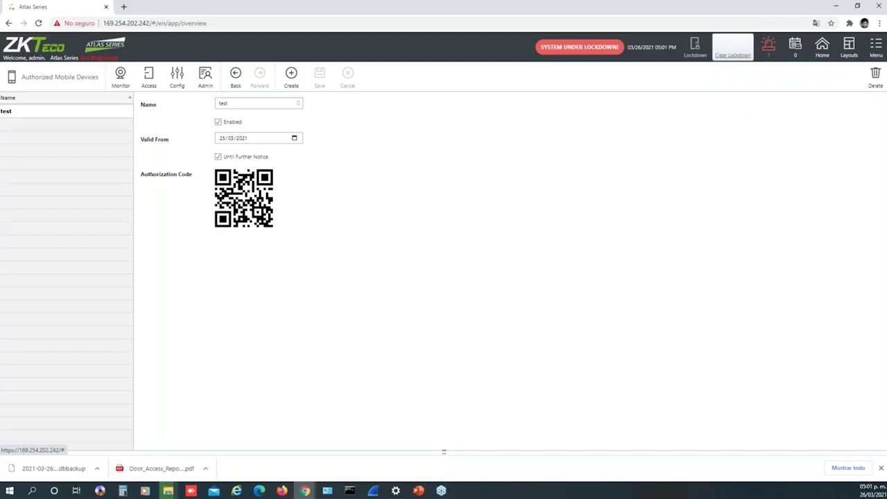
pyautogui.click(530, 266)
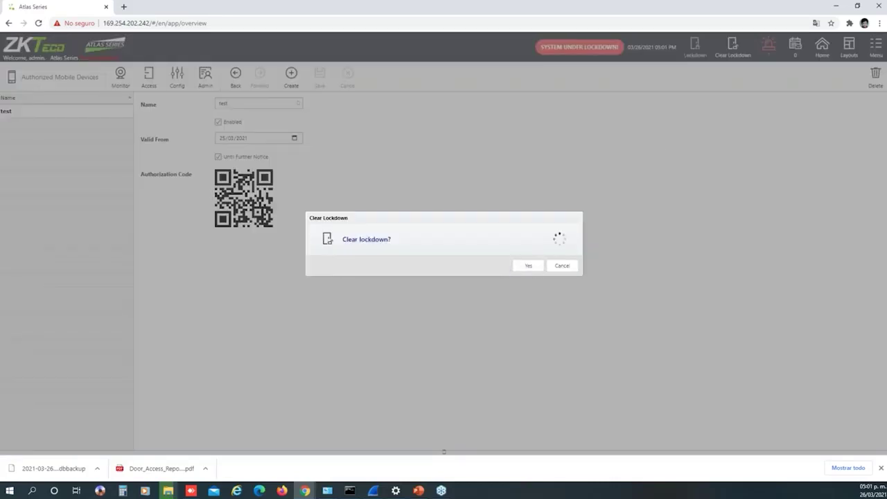
pyautogui.click(564, 267)
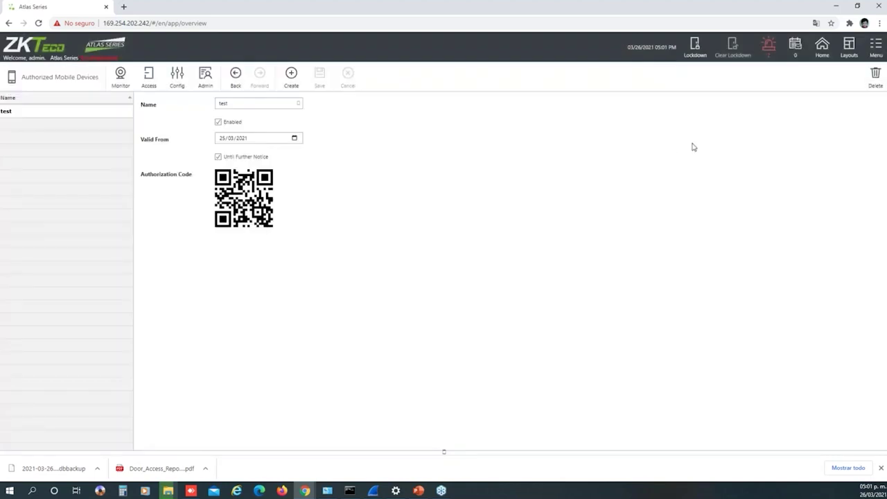
pyautogui.click(767, 49)
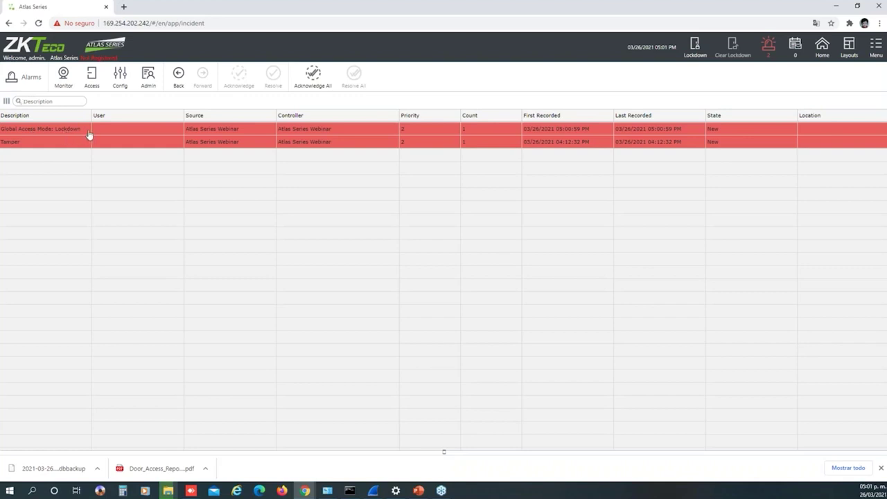
# Go to the Home overview showing online doors, 2 issues and recent lockdown events
pyautogui.click(822, 48)
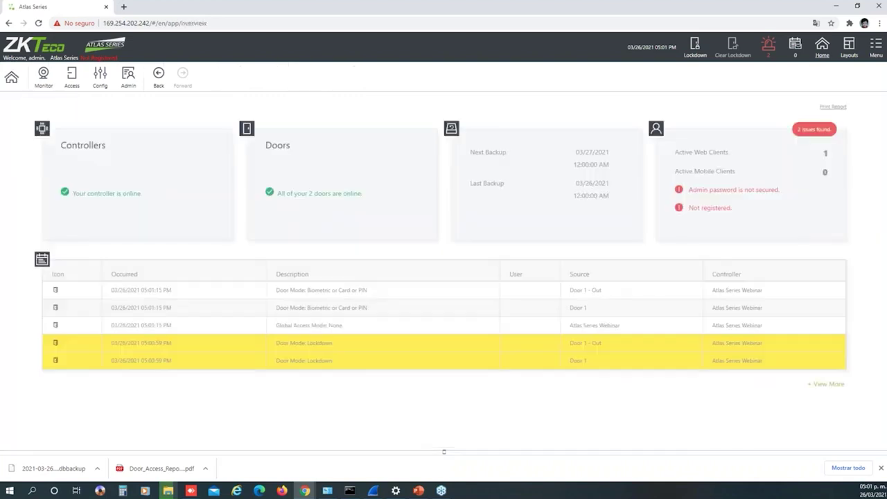